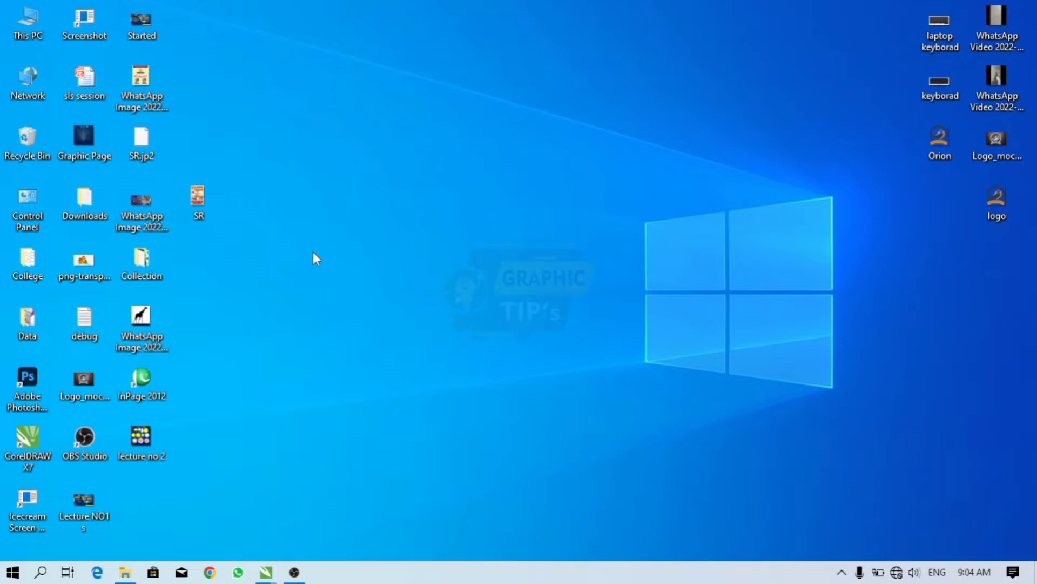
- Switch to lecture no 2.cdr in CorelDRAW and examine the ellipses, polygons and stars drawn on the page
mouse_move(265, 571)
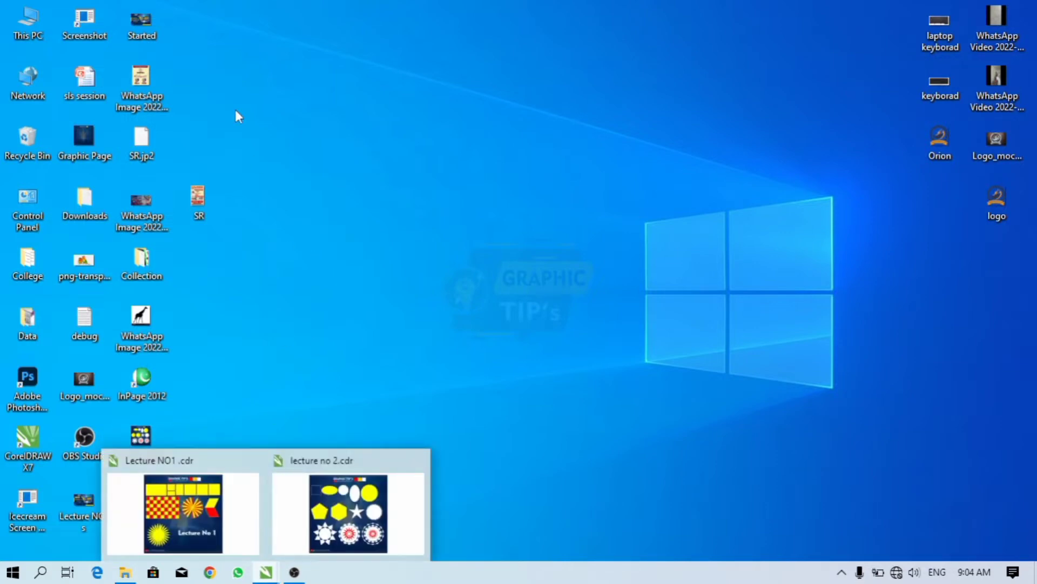
left_click(324, 491)
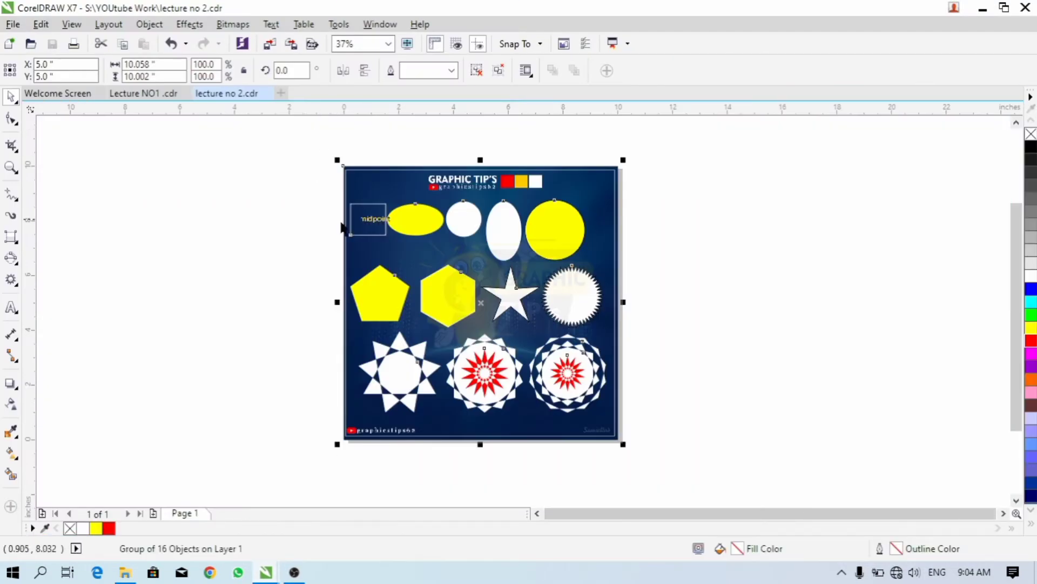
key("Escape")
scroll(518, 238, "up", 1)
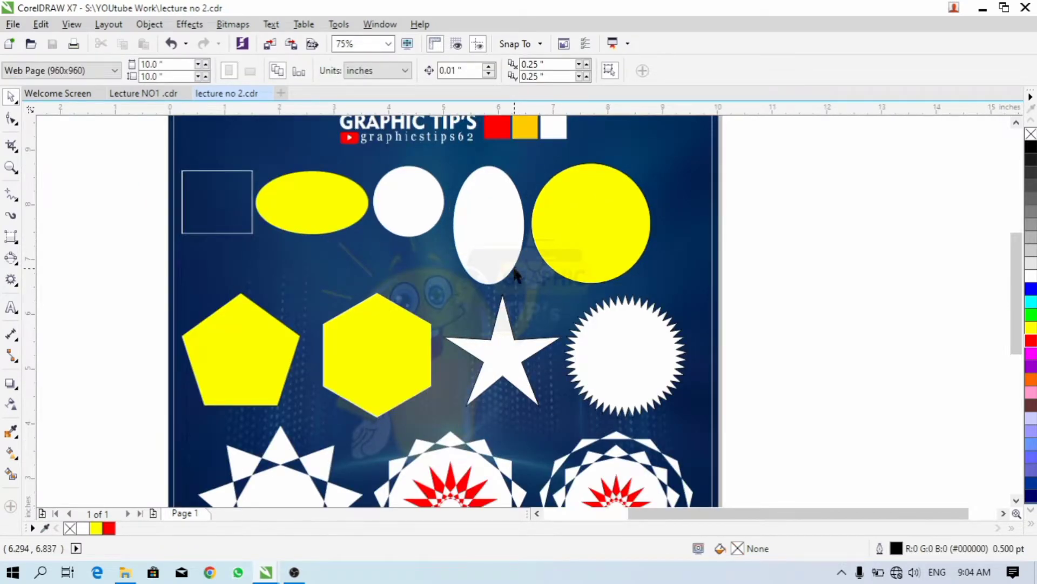
scroll(514, 269, "down", 1)
scroll(432, 233, "up", 1)
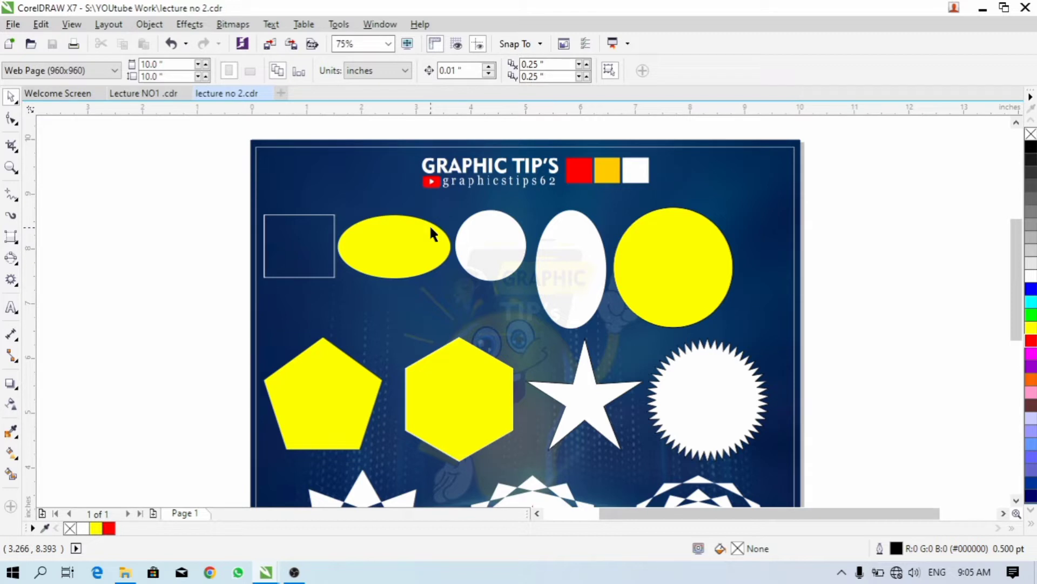
right_click(431, 232)
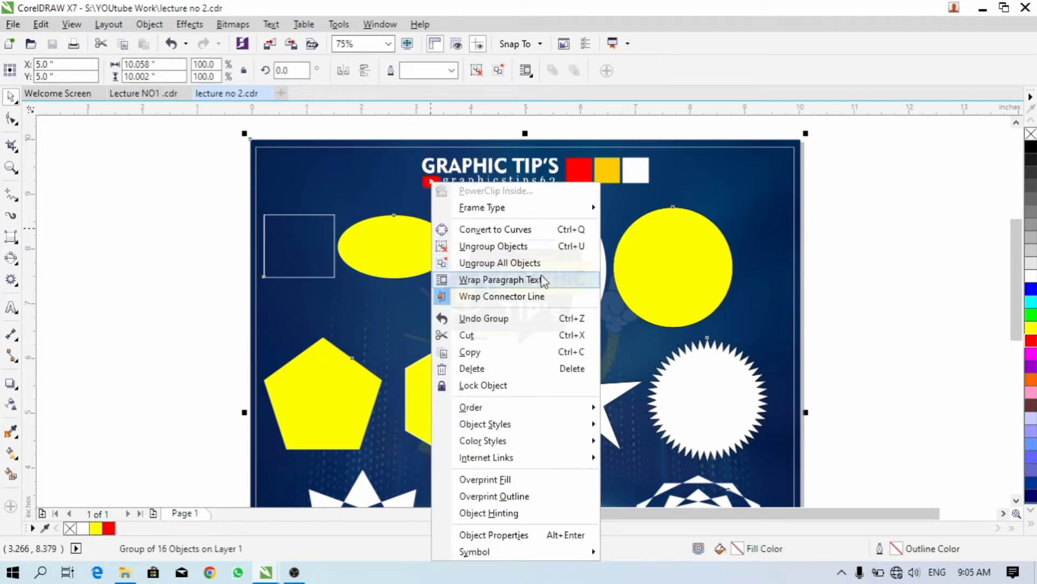
left_click(228, 316)
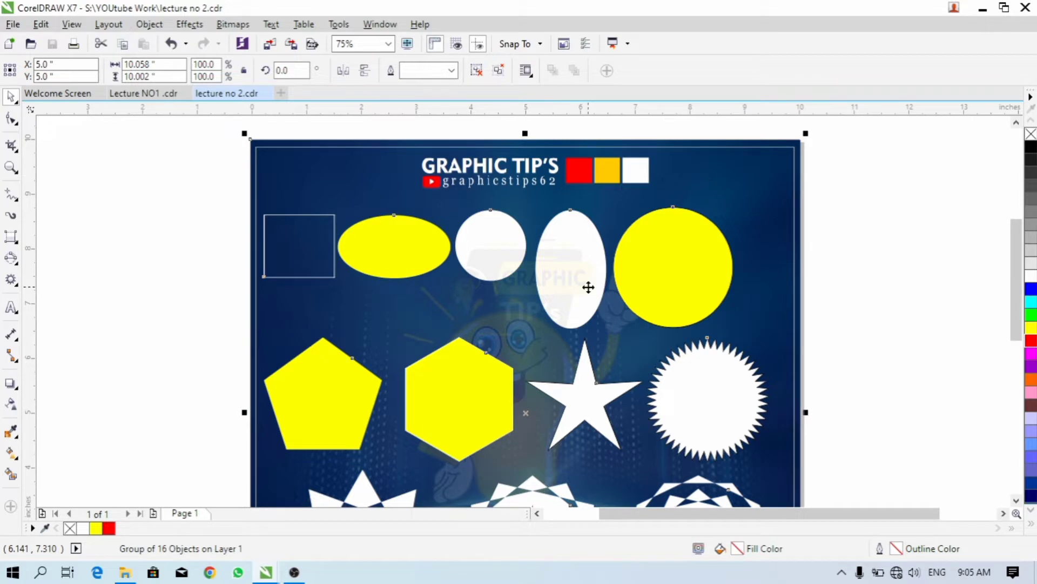
scroll(324, 211, "down", 1)
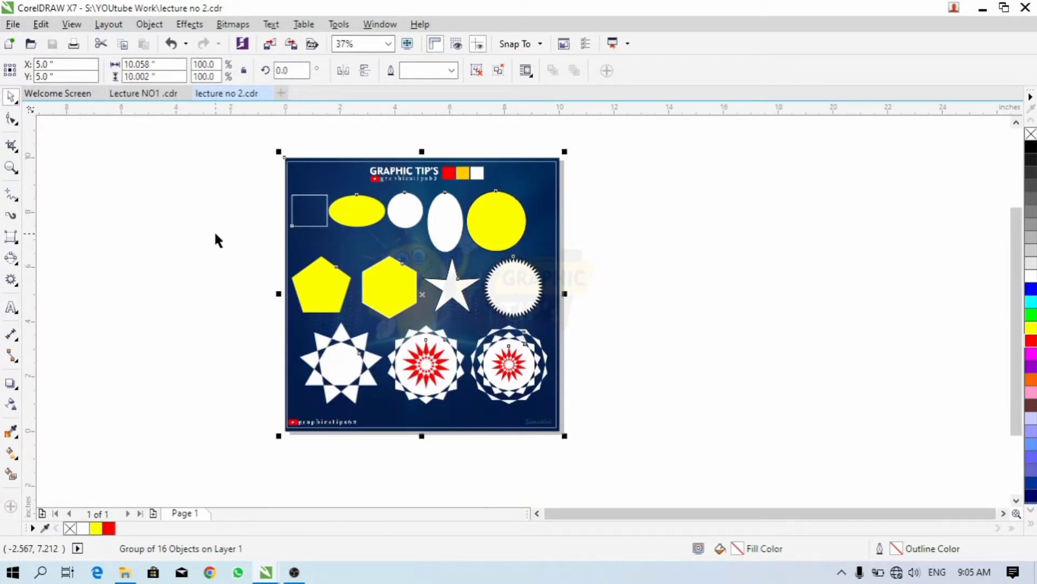
- Create a new document named Lecture no 3 with a 10 x 10 inch page, RGB colour and 600 dpi resolution
key("ctrl+n")
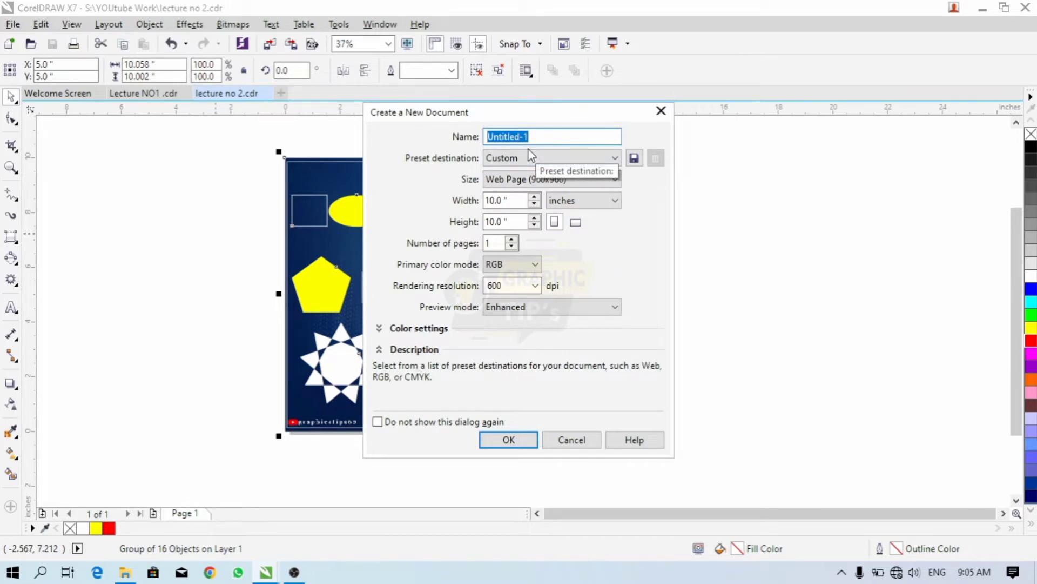
type("Lecture no 3")
left_click(514, 438)
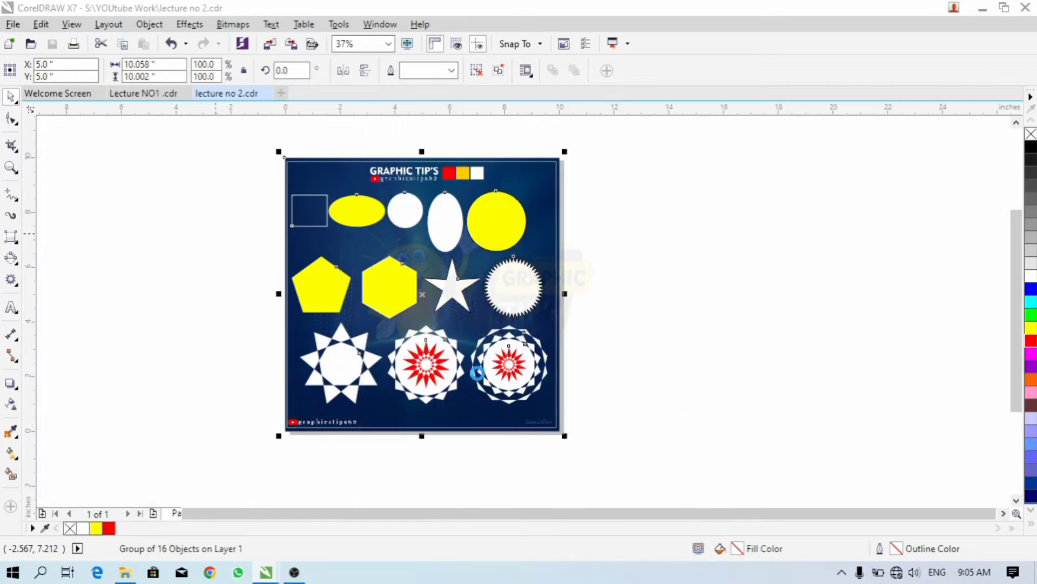
- Import the Graphic Page.jpg background image and centre it on the page
right_click(427, 232)
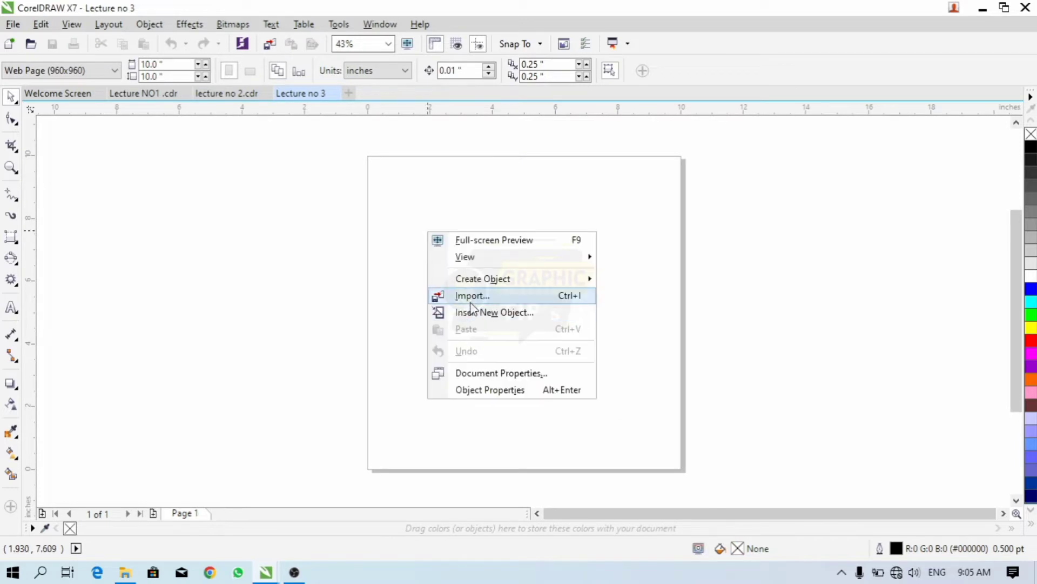
left_click(470, 302)
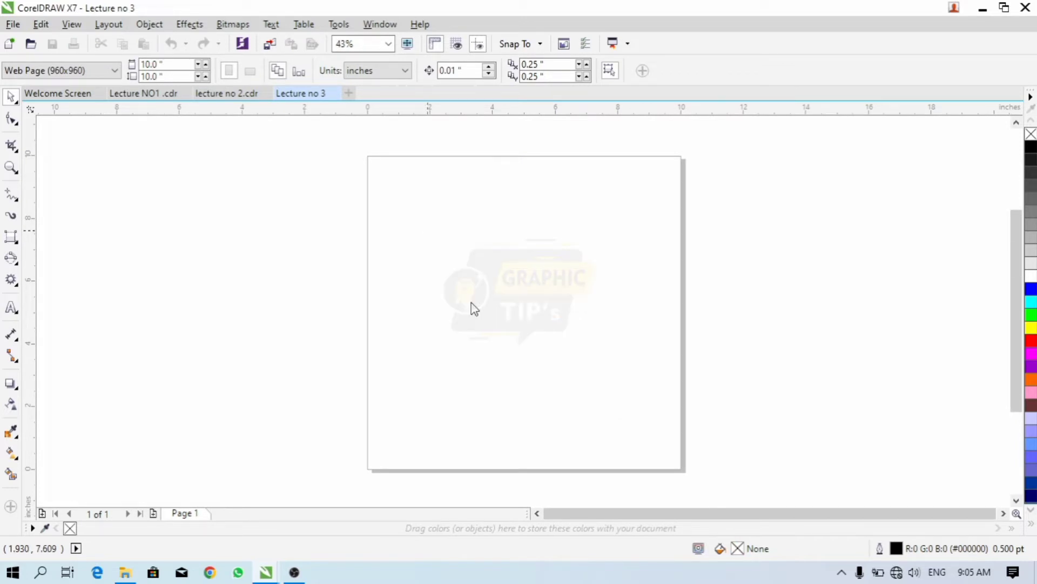
left_click(432, 234)
double_click(431, 225)
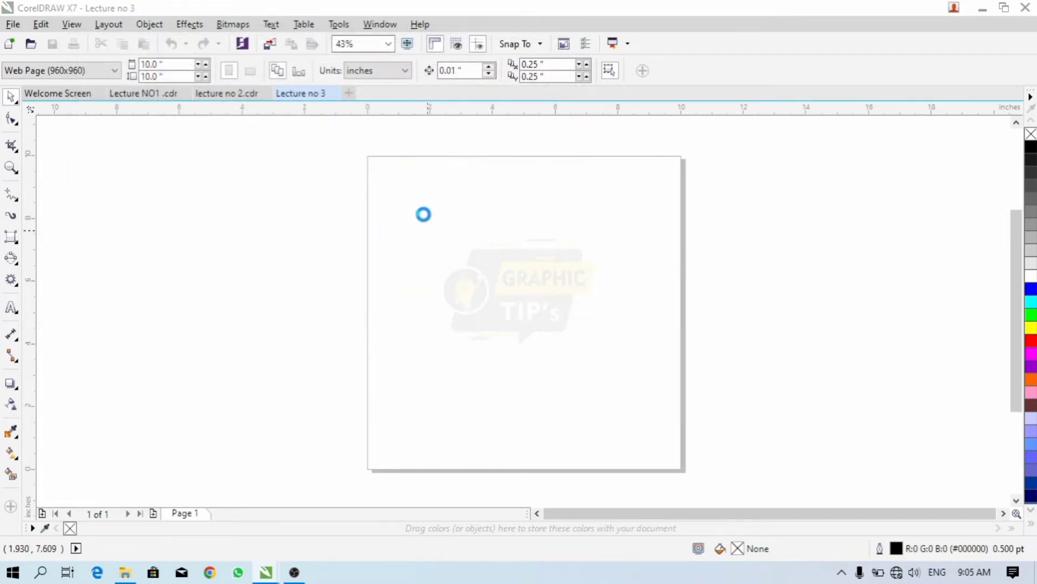
left_click(396, 190)
key("p")
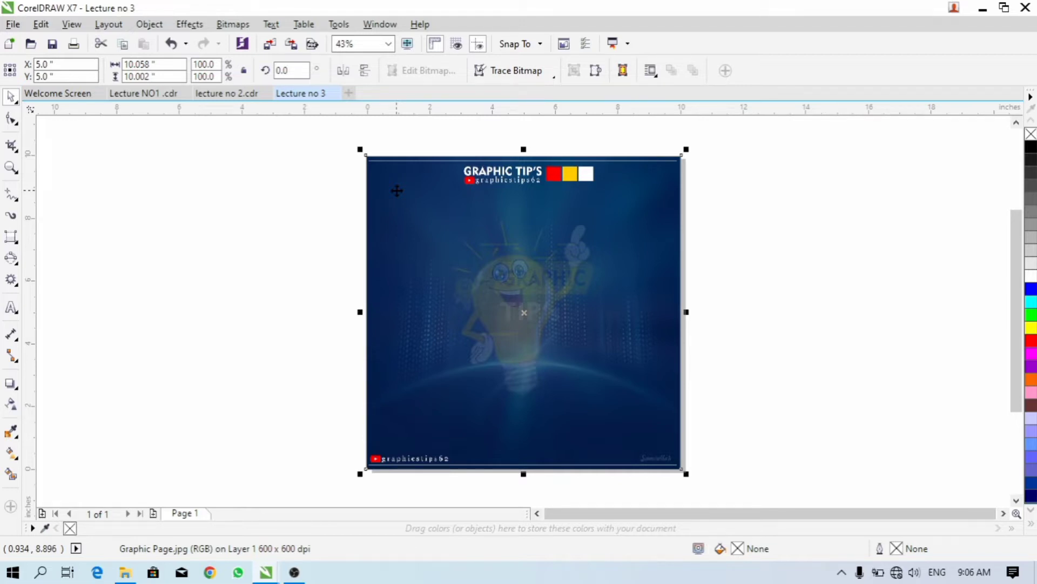
left_click(119, 208)
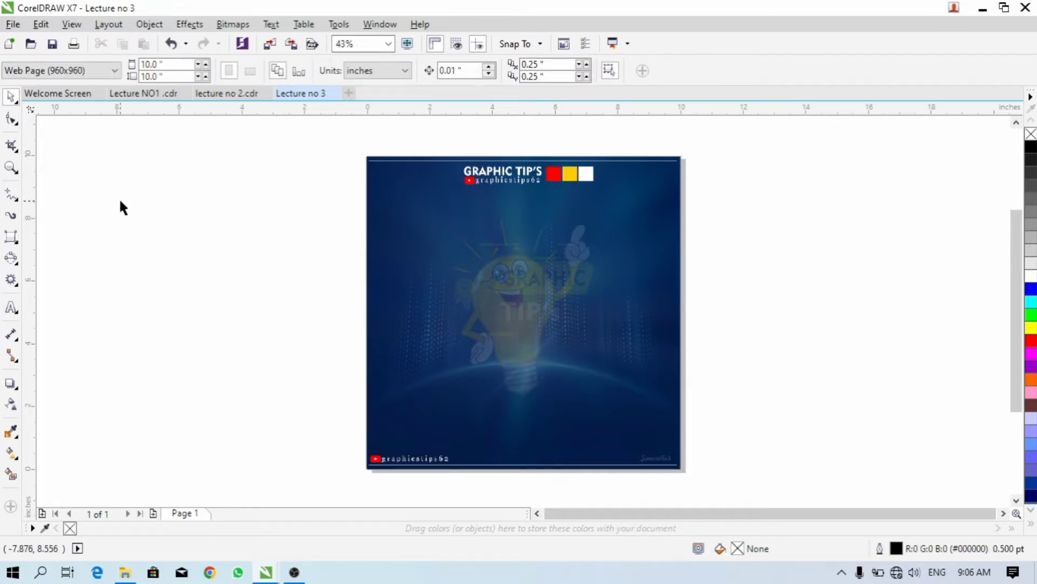
- Move the background image partly off the page and centre it on the page again
scroll(375, 224, "up", 2)
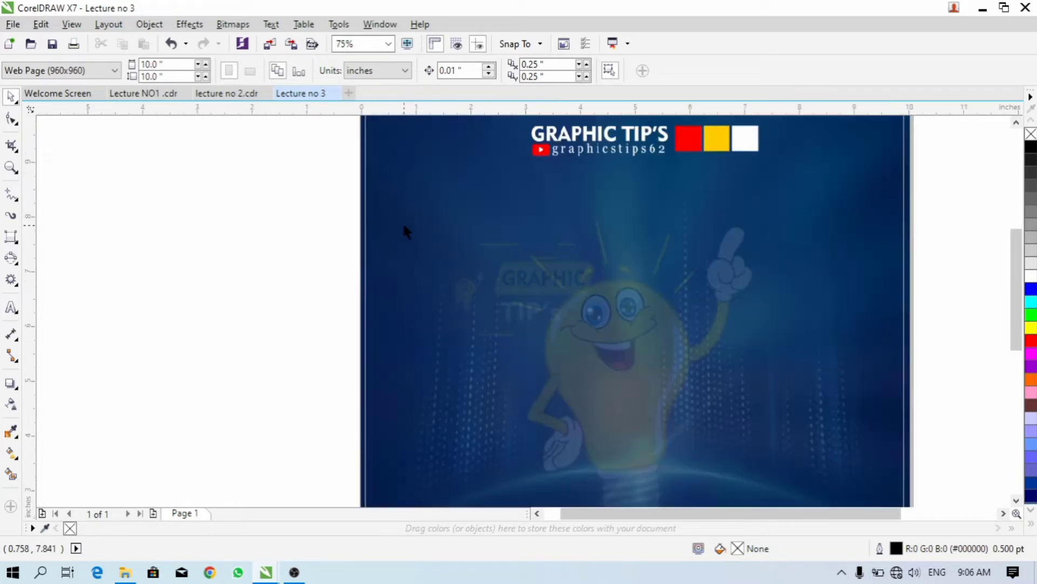
left_click(417, 222)
left_click_drag(445, 245, 235, 290)
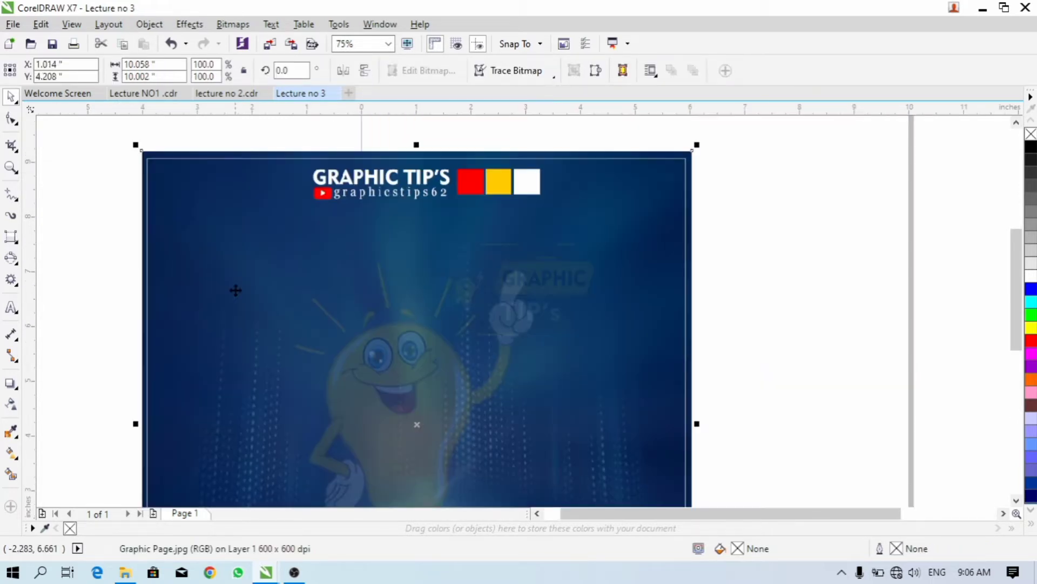
scroll(276, 277, "down", 2)
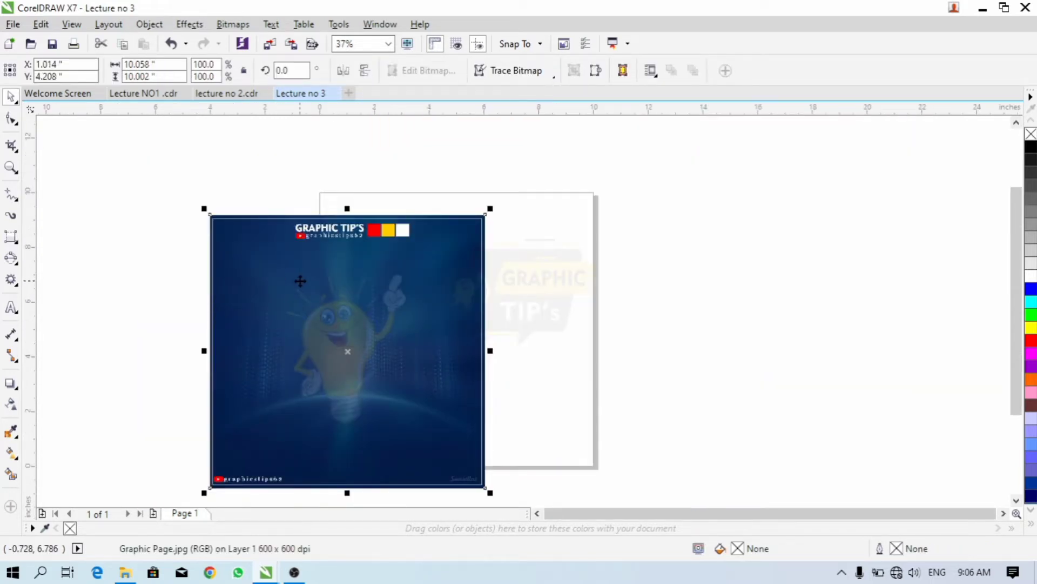
key("p")
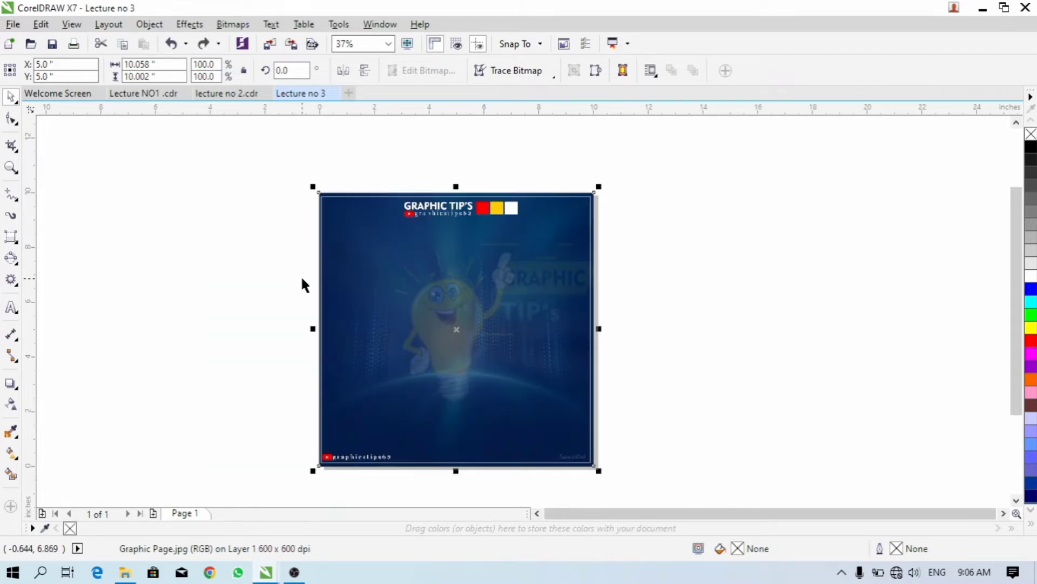
- Lock the background image, check its locked options and unlock it again
right_click(390, 286)
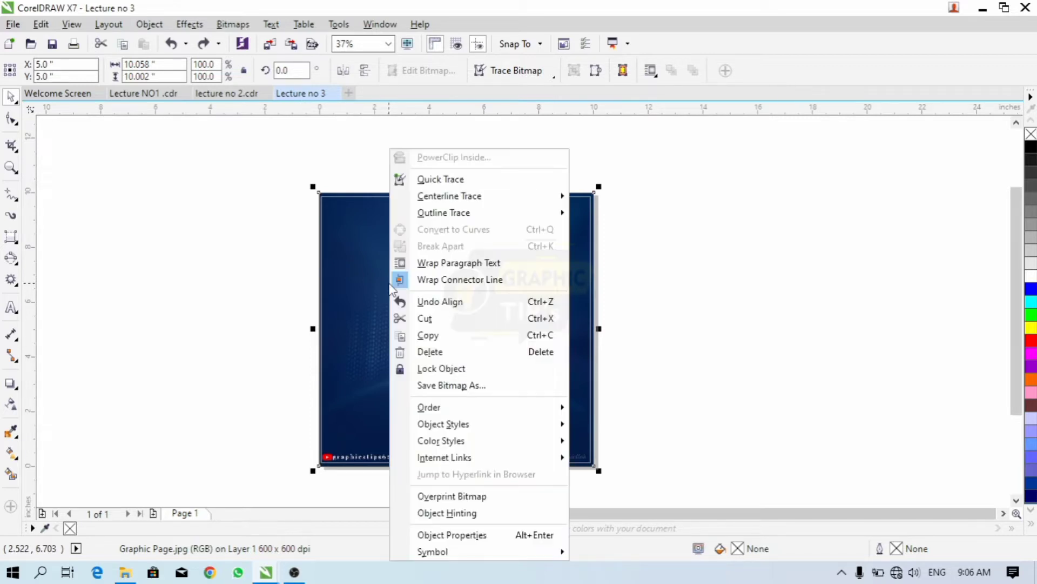
left_click(441, 368)
right_click(411, 321)
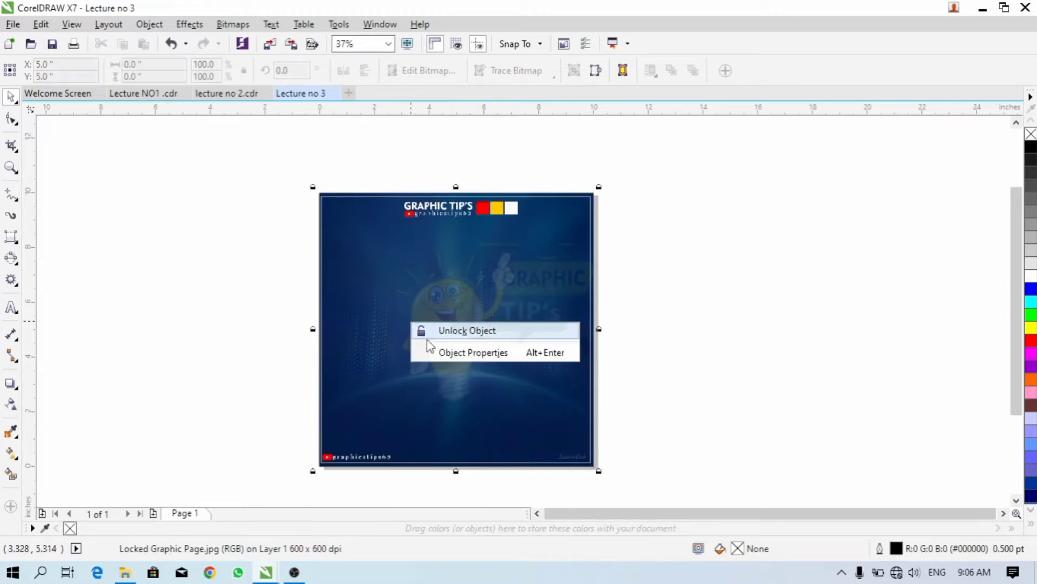
left_click(351, 274)
right_click(352, 275)
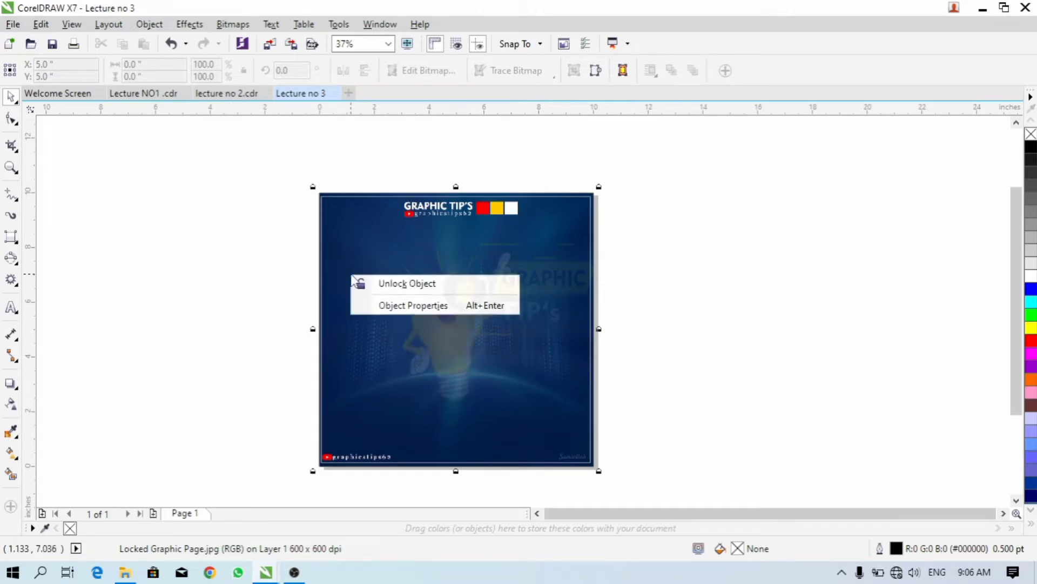
left_click(435, 283)
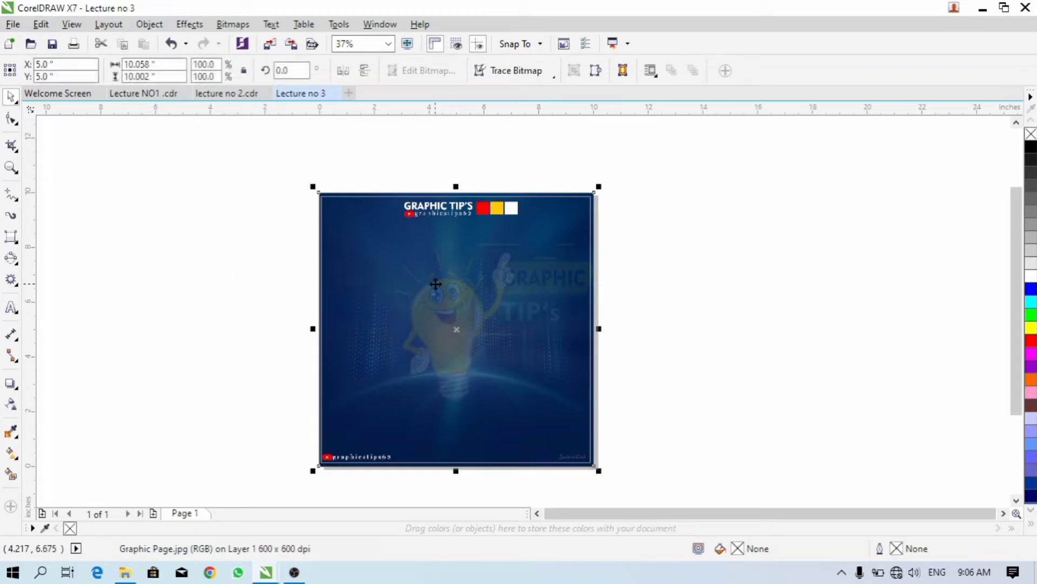
- Delete the background image and undo the deletion, twice in a row
right_click(351, 270)
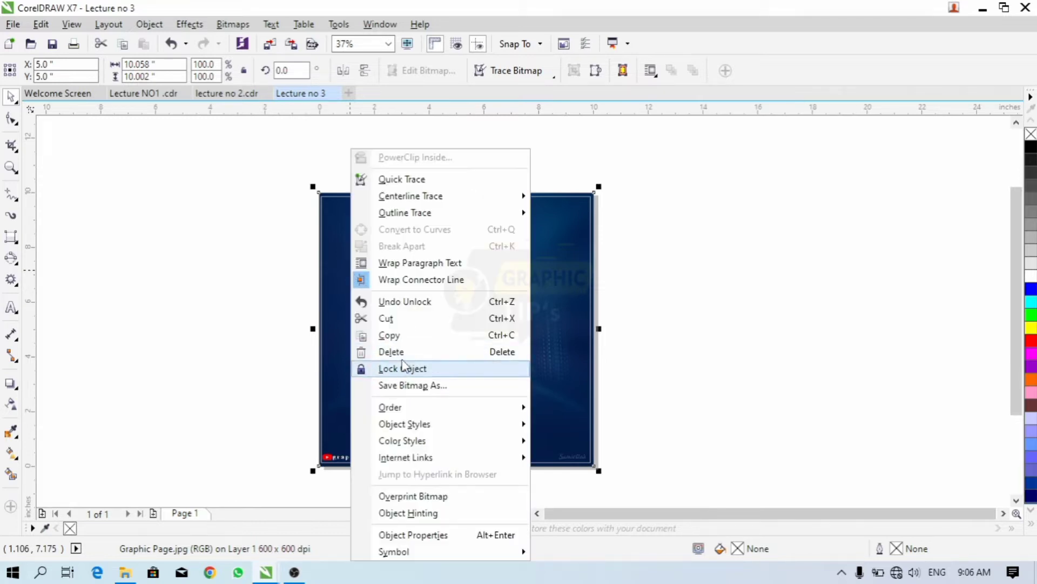
left_click(381, 350)
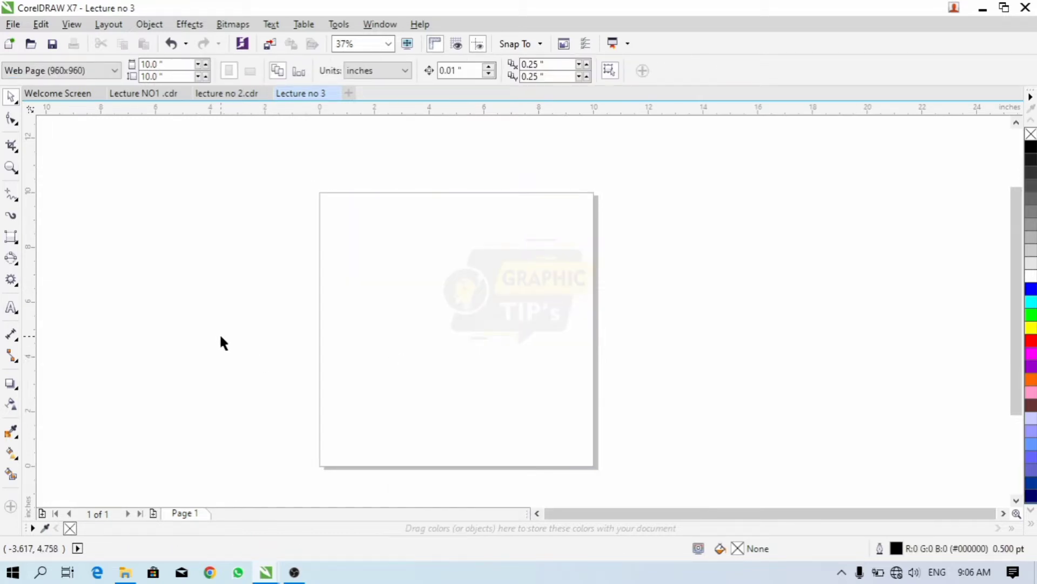
key("ctrl+z")
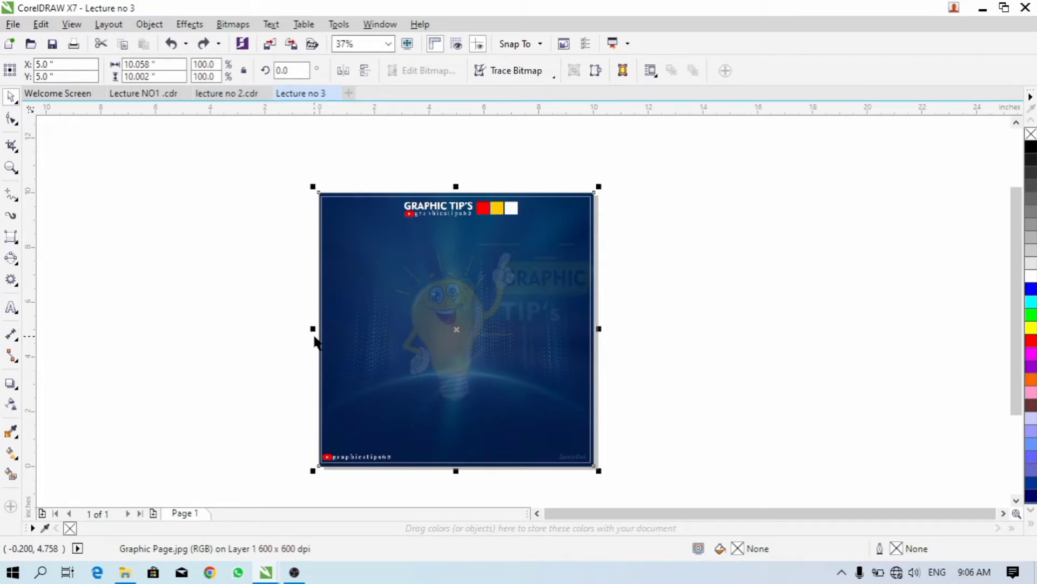
key("Delete")
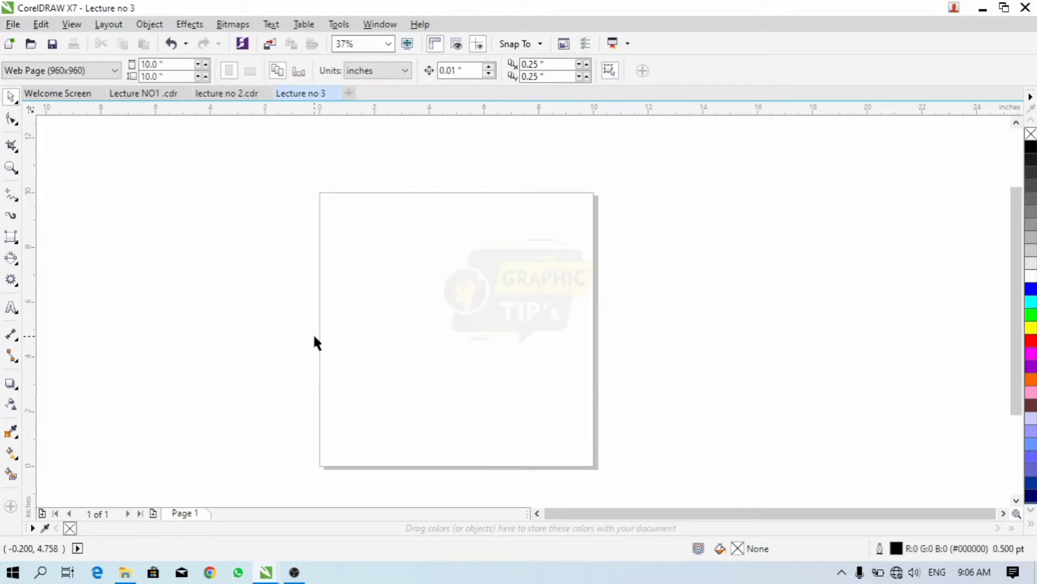
key("ctrl+z")
- Lock the centred background image in place
right_click(416, 296)
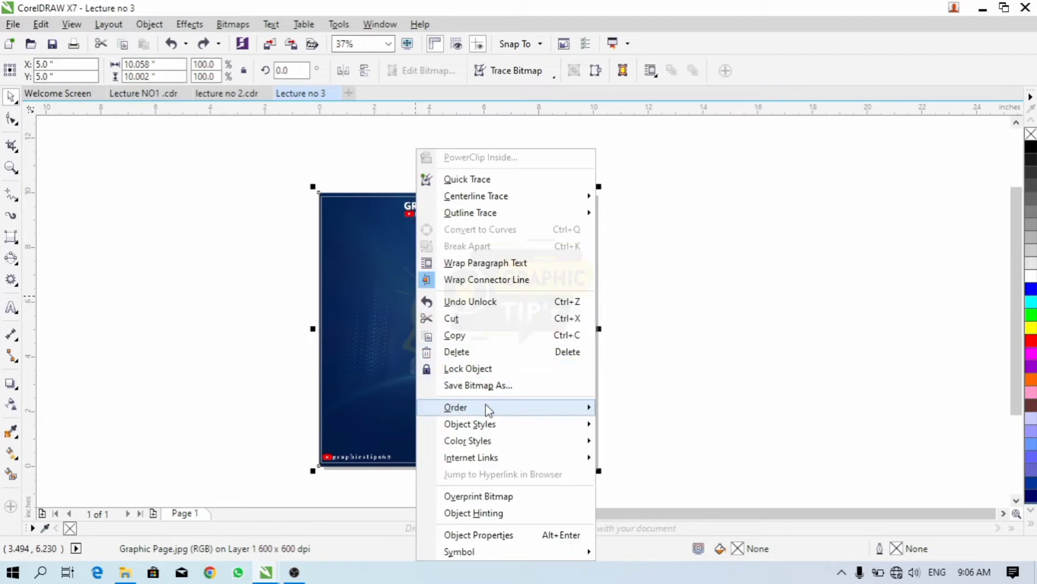
left_click(483, 370)
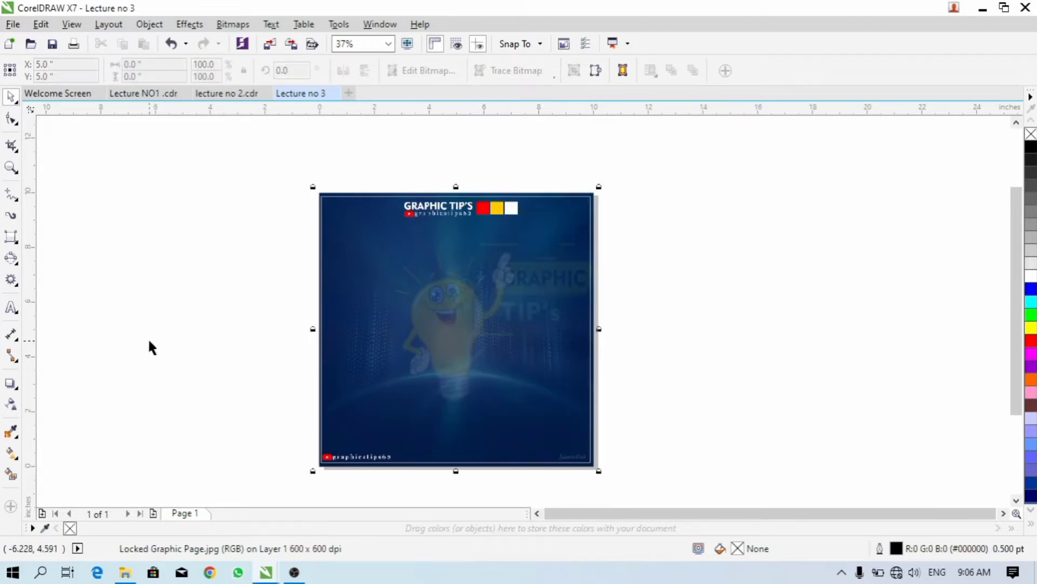
- Draw a graph paper grid of 4 columns and 3 rows, about 2.9 x 3.2 inches, in the page's upper-left area
left_click(11, 281)
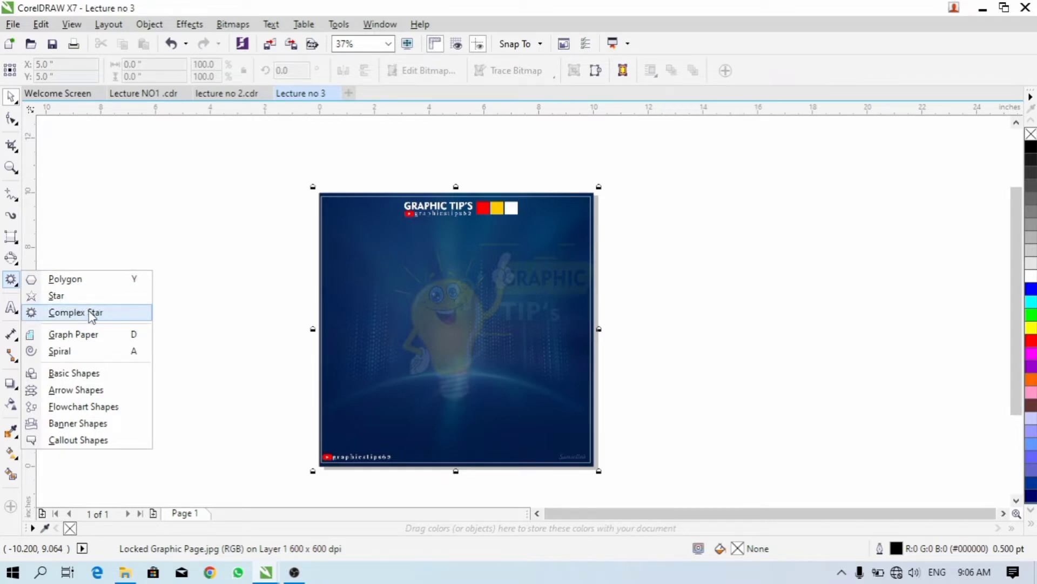
left_click(93, 339)
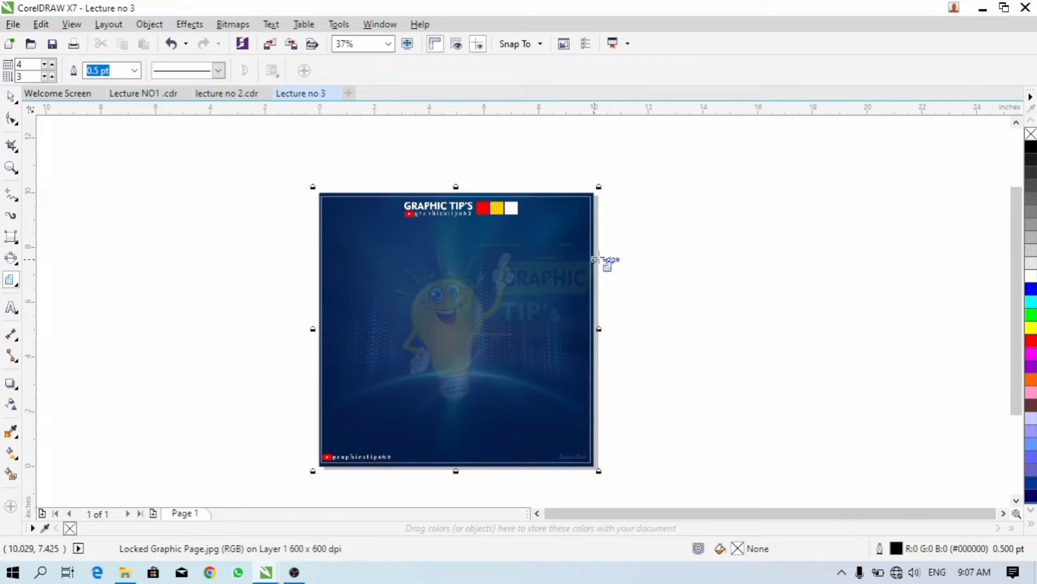
scroll(600, 258, "up", 2)
scroll(590, 254, "down", 2)
scroll(476, 257, "up", 2)
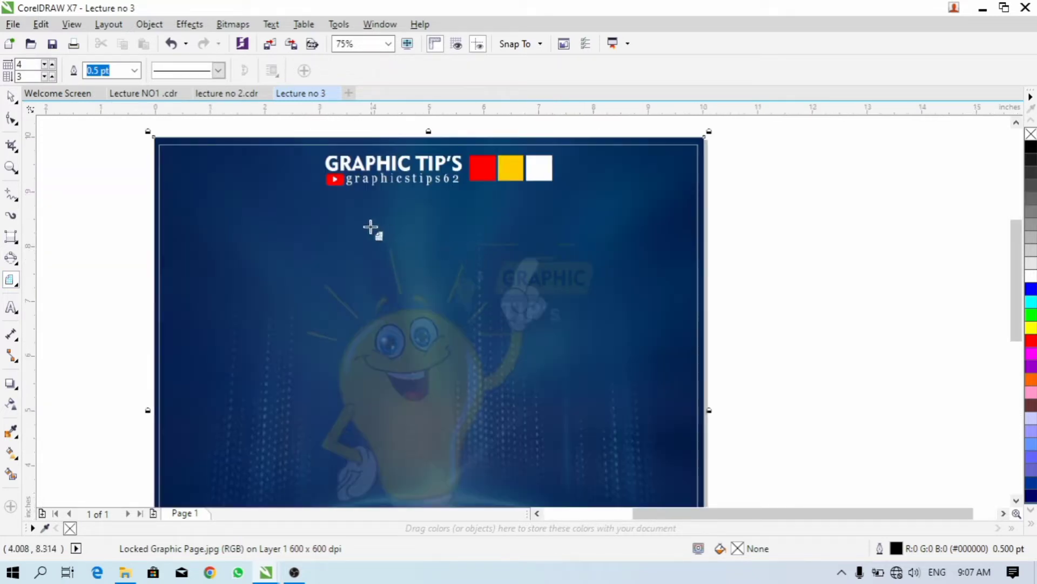
left_click_drag(184, 195, 344, 370)
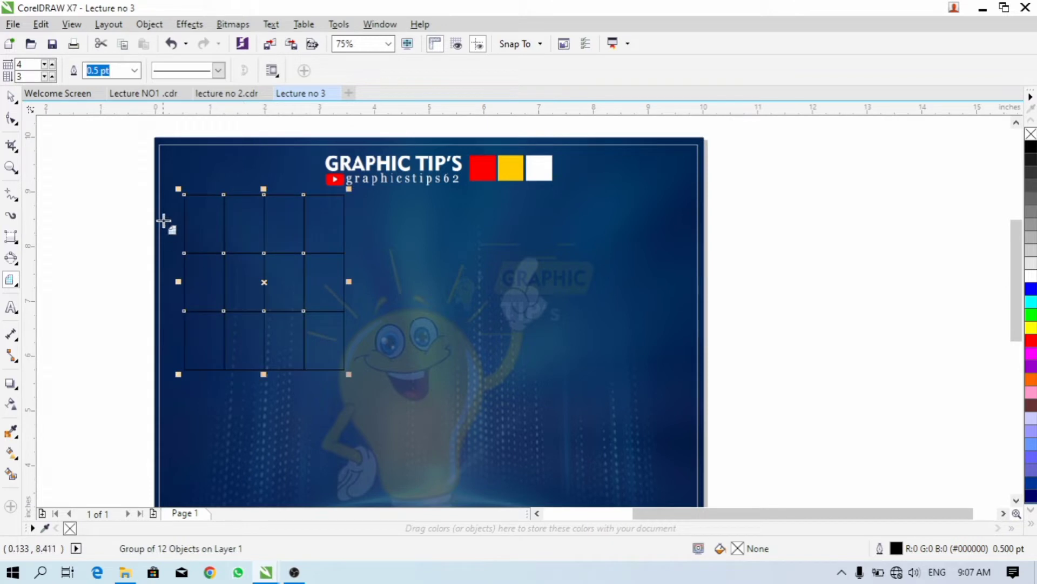
- Give the grid a white outline and move it slightly closer to the page's left border
right_click(1030, 276)
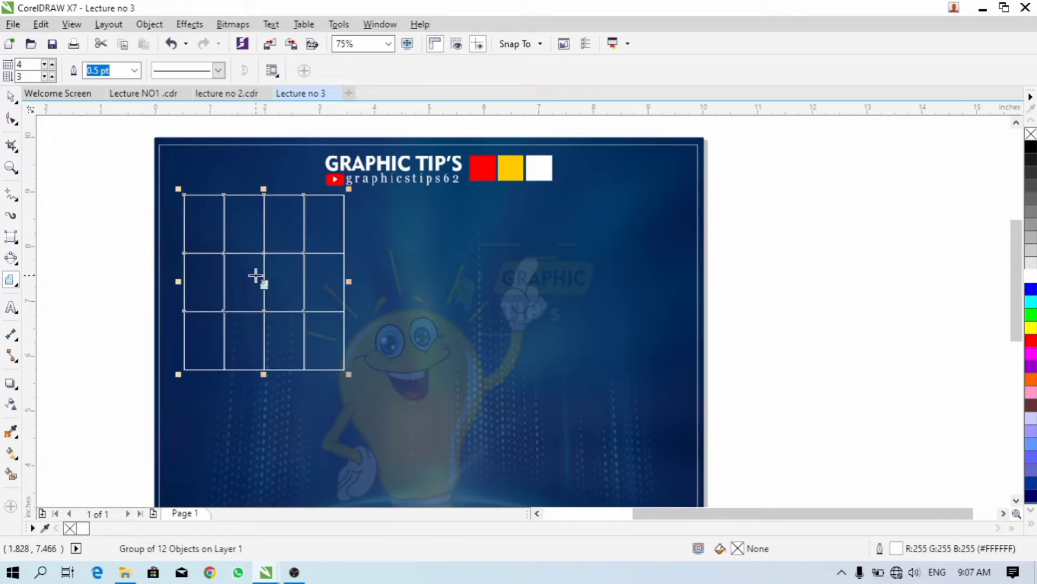
key("space")
left_click_drag(258, 278, 248, 286)
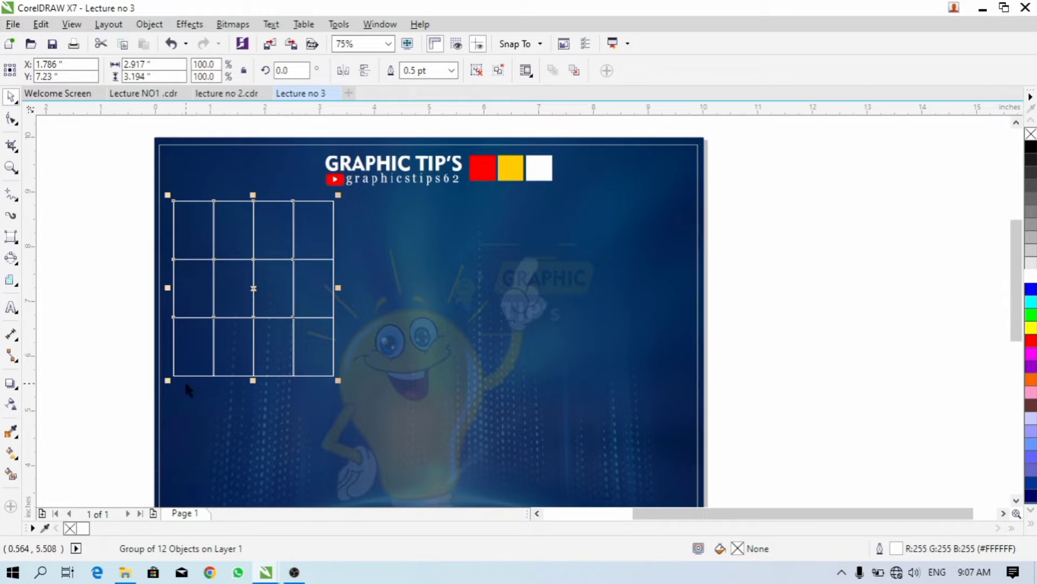
- Set the Graph Paper tool to 6 columns and 6 rows
left_click(12, 282)
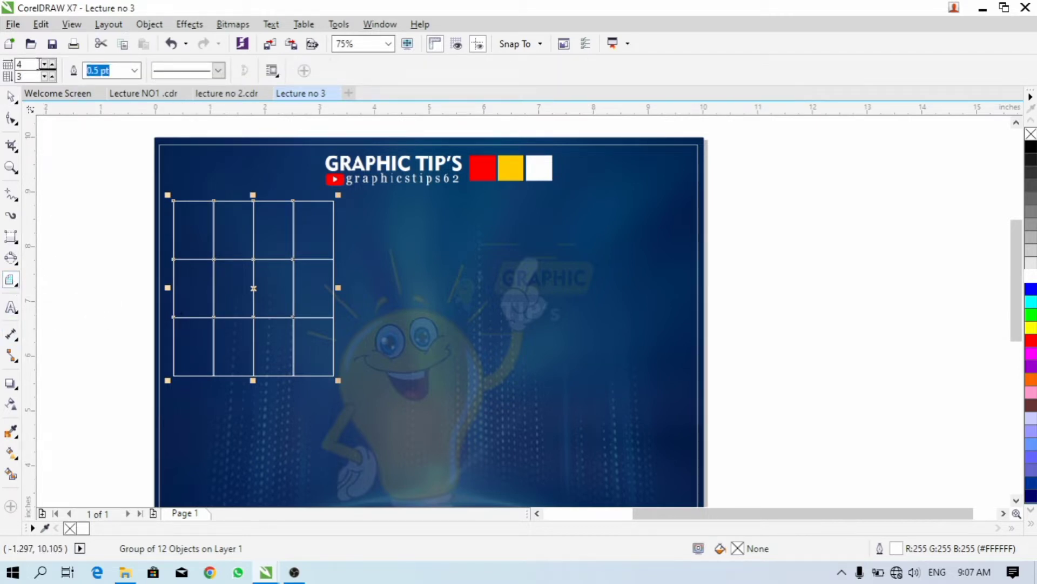
double_click(52, 64)
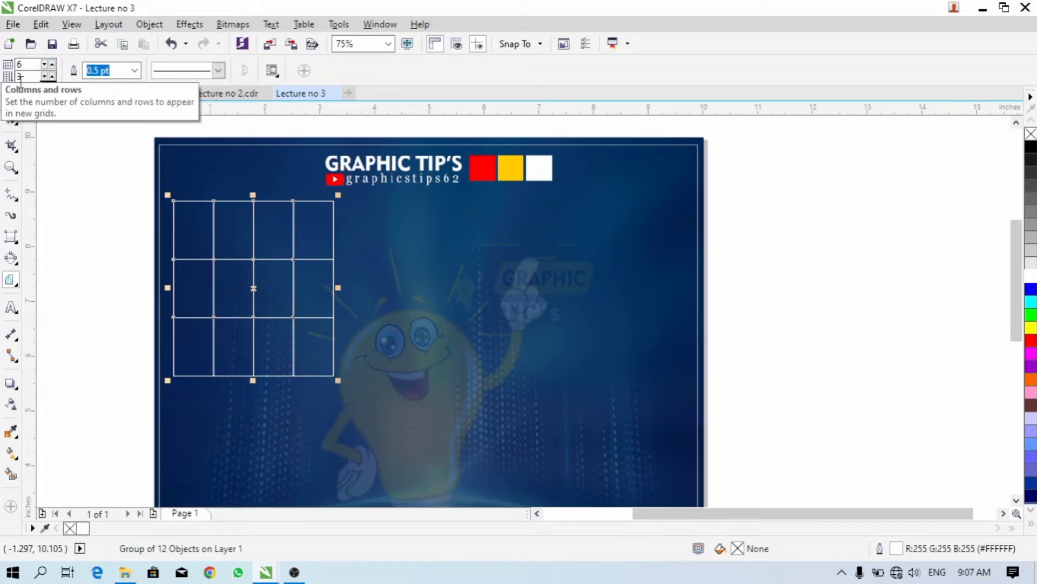
left_click(53, 76)
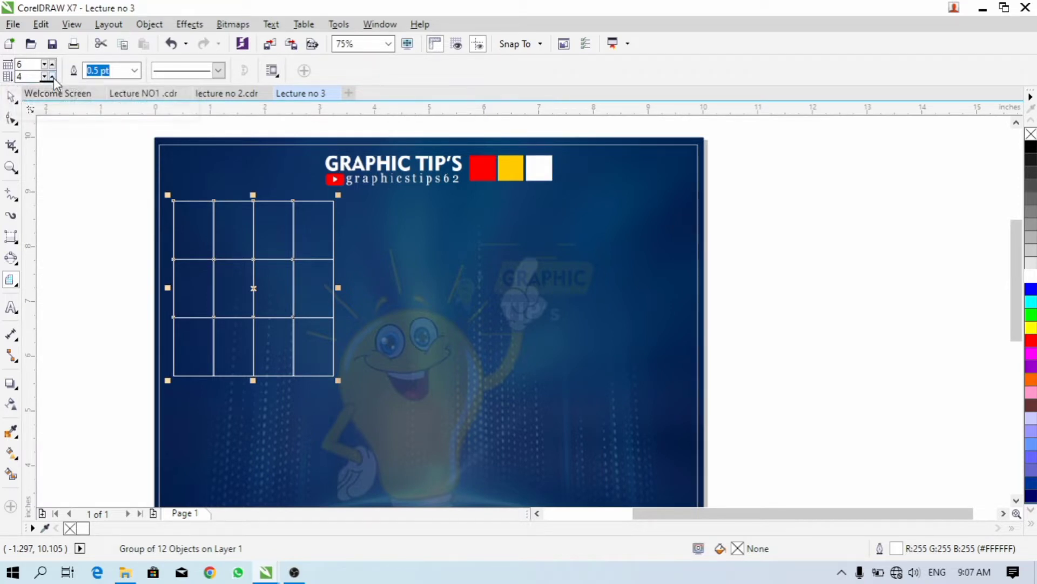
left_click(52, 75)
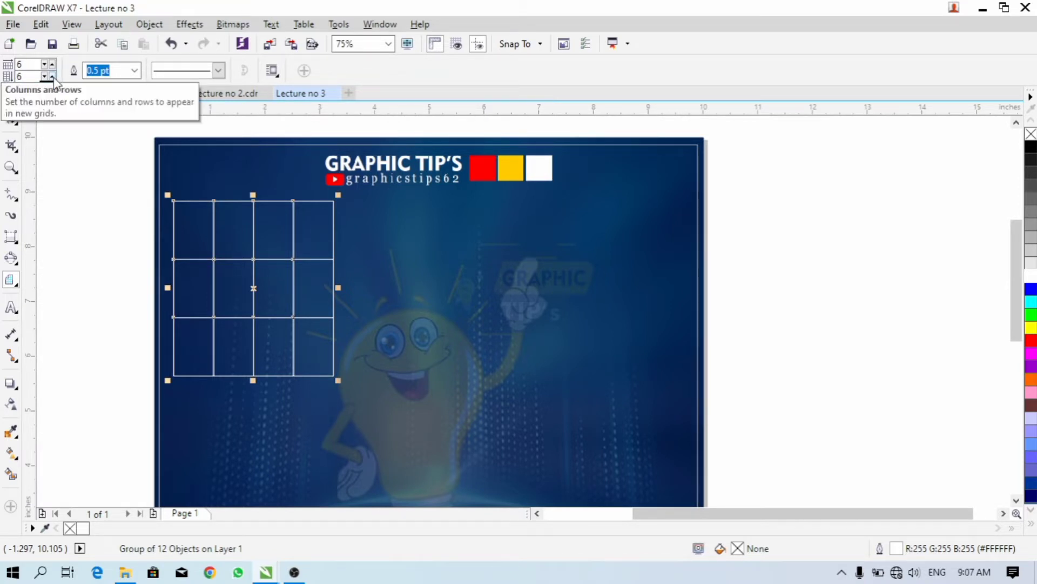
left_click(53, 75)
- Draw a 6 by 6 grid about 3.4 x 3.4 inches beside the first grid, with a 0.5 pt solid outline
left_click(134, 71)
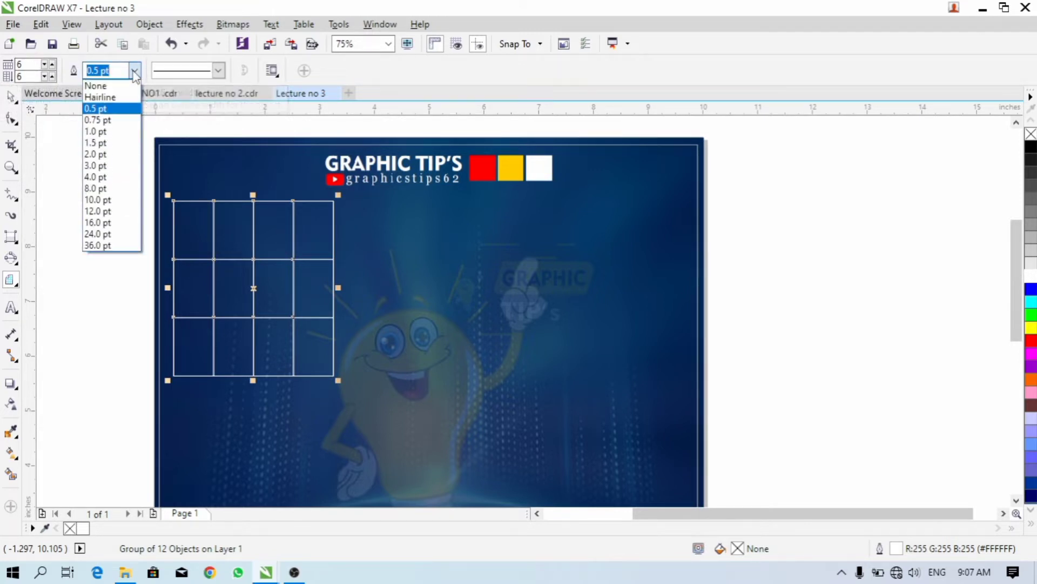
left_click(98, 108)
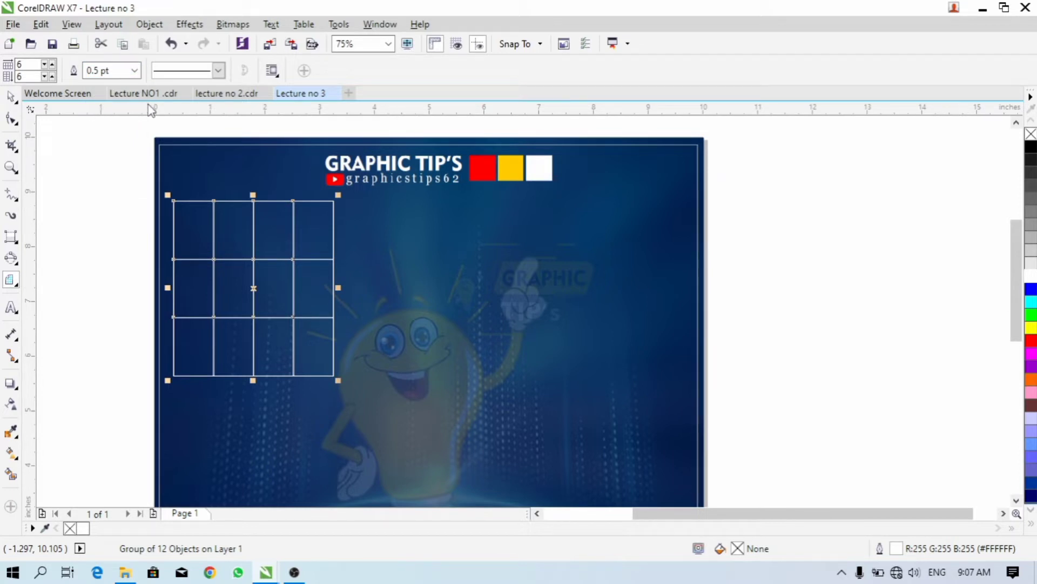
left_click(217, 74)
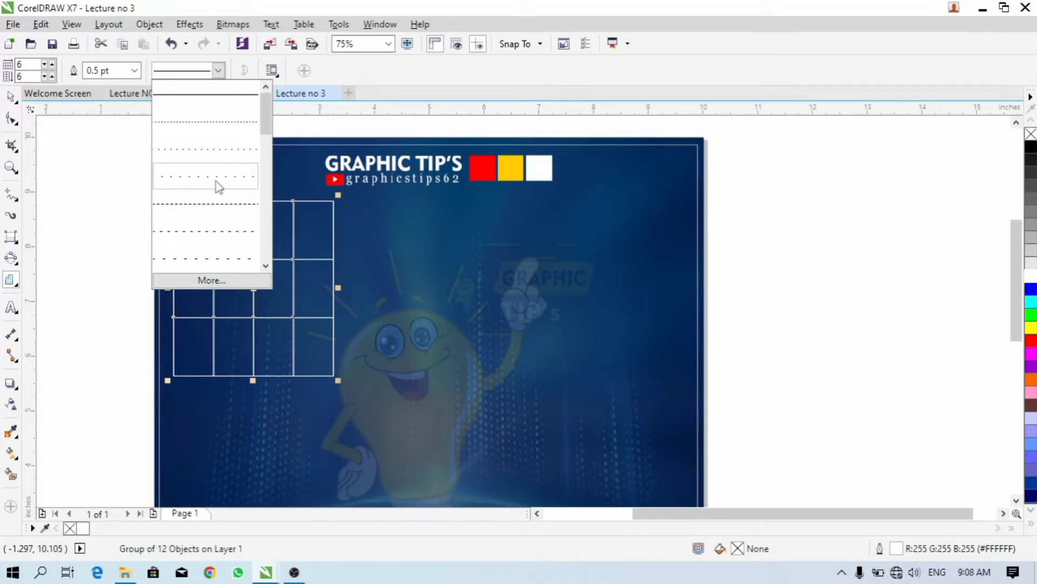
left_click(225, 100)
left_click_drag(352, 204, 538, 389)
key("space")
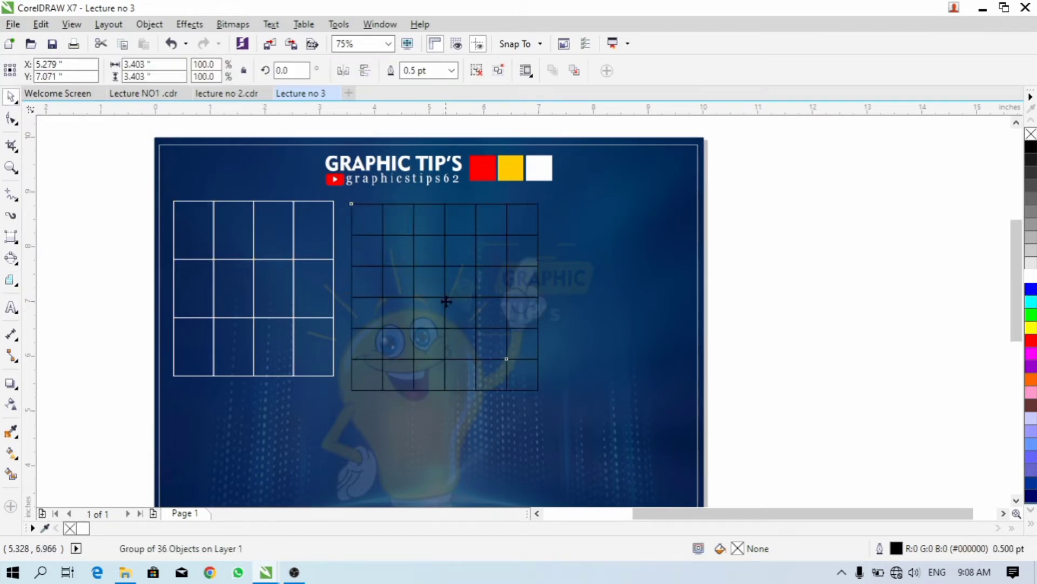
- Move the new grid closer to the first grid and scale it down to about 3.1 x 3.1 inches
left_click_drag(445, 301, 436, 299)
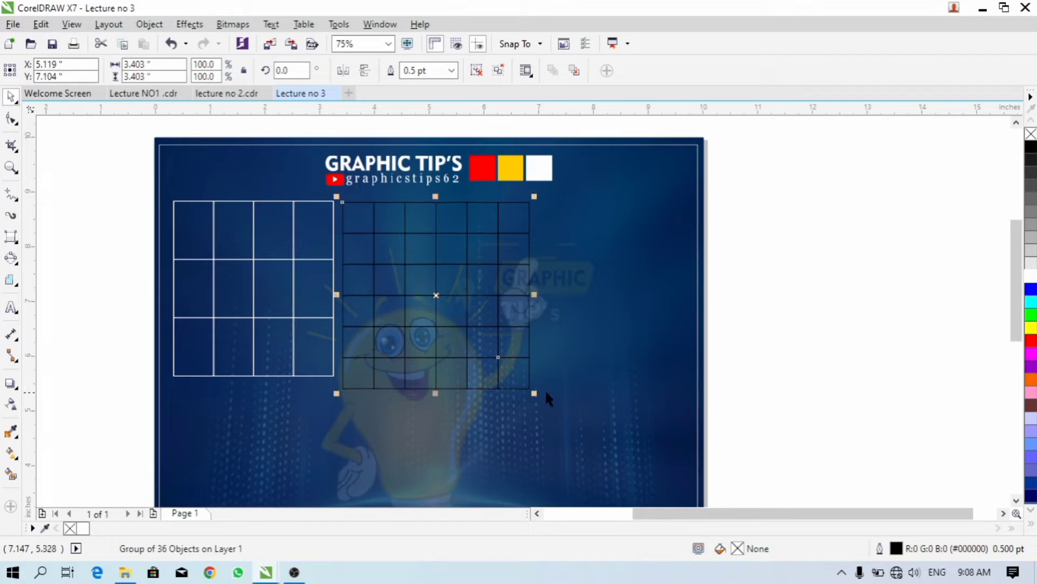
mouse_move(534, 394)
left_mouse_down()
mouse_move(518, 383)
mouse_move(545, 382)
mouse_move(538, 397)
left_mouse_up()
scroll(520, 383, "up", 2)
scroll(532, 337, "up", 1)
scroll(532, 358, "down", 1)
scroll(547, 390, "up", 1)
scroll(614, 382, "down", 1)
scroll(614, 384, "down", 1)
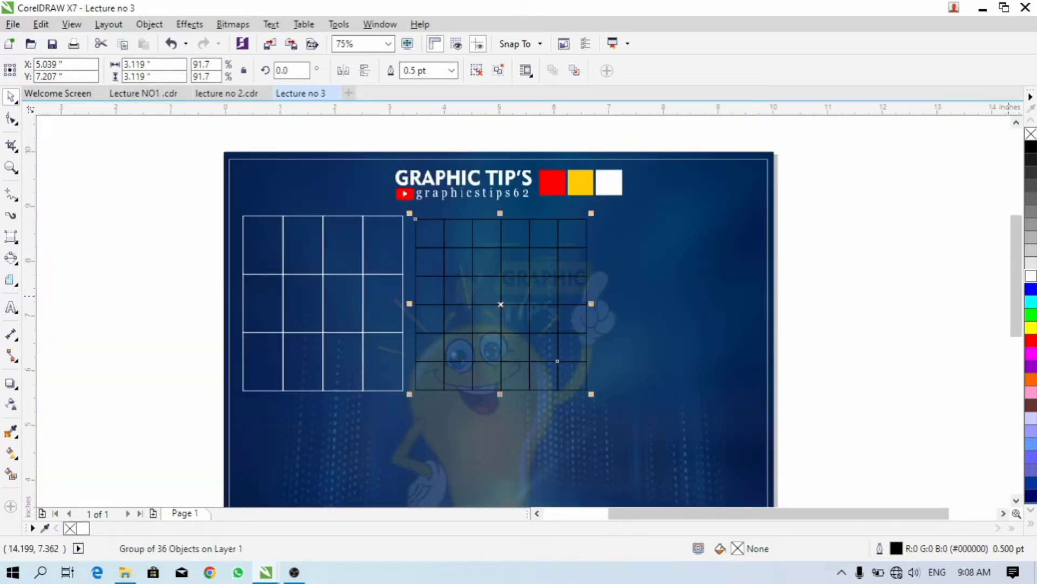
- Try a blue outline on the 6 by 6 grid, and replace it with white
right_click(1031, 290)
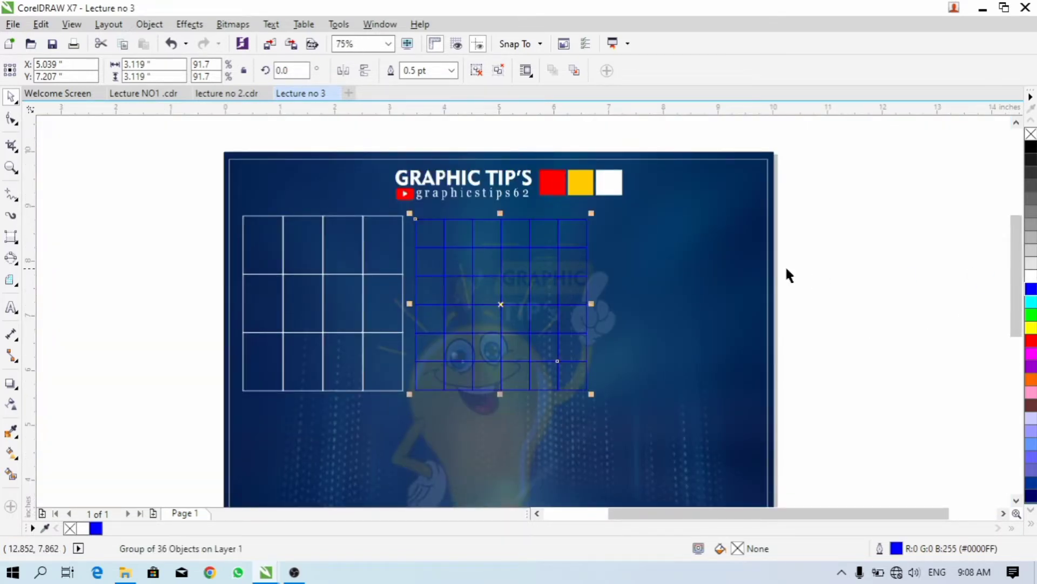
right_click(1030, 275)
- Move the 6 by 6 grid close to the first grid's edge and line up their upper borders
scroll(413, 244, "up", 1)
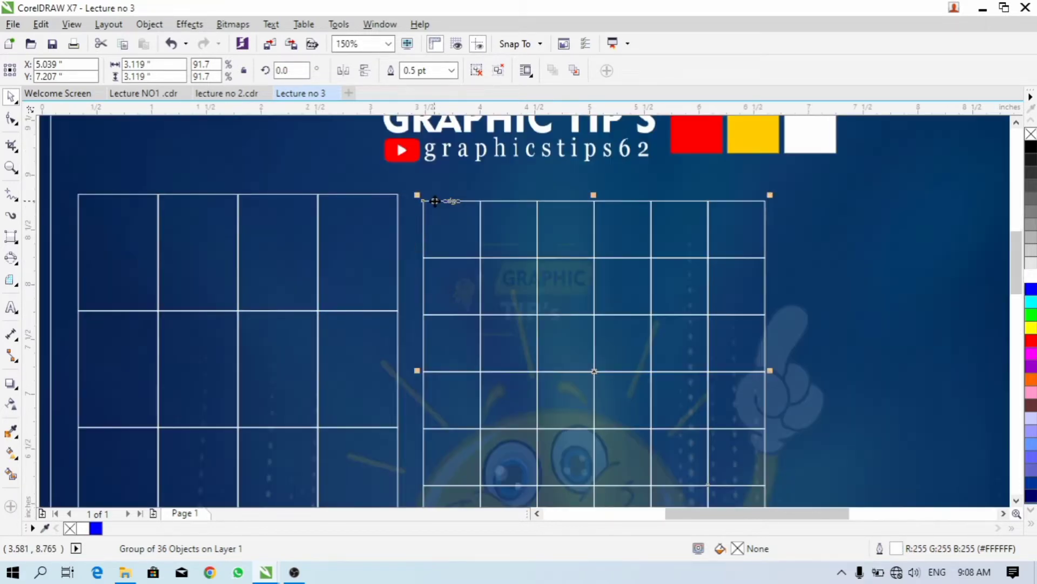
left_click_drag(435, 201, 401, 196)
scroll(409, 195, "up", 2)
scroll(404, 189, "up", 2)
left_click(406, 189)
left_click(406, 188)
scroll(314, 212, "down", 2)
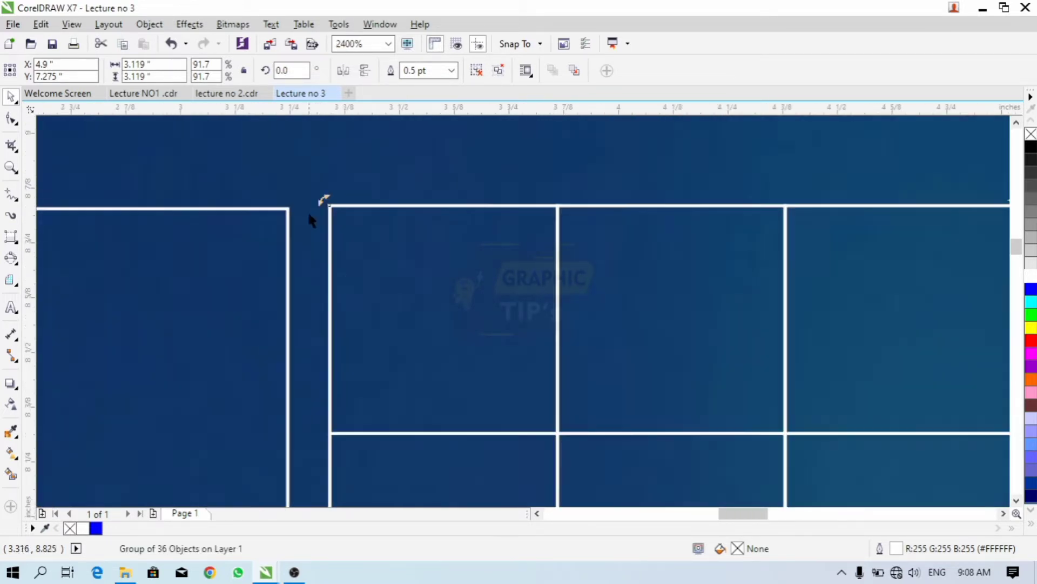
scroll(310, 216, "down", 2)
scroll(363, 255, "down", 3)
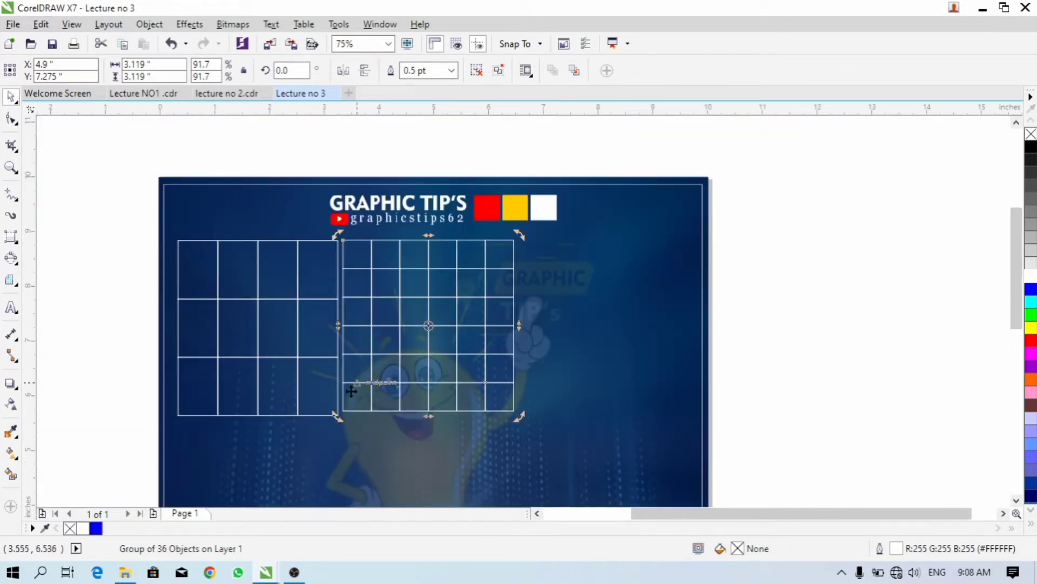
- Enlarge the 6 by 6 grid to about 3.2 x 3.2 inches to match the first grid's height, leaving a small gap, and deselect it
scroll(351, 390, "up", 2)
left_click_drag(323, 433, 308, 437)
scroll(308, 437, "down", 1)
left_click_drag(387, 384, 477, 387)
scroll(477, 387, "down", 1)
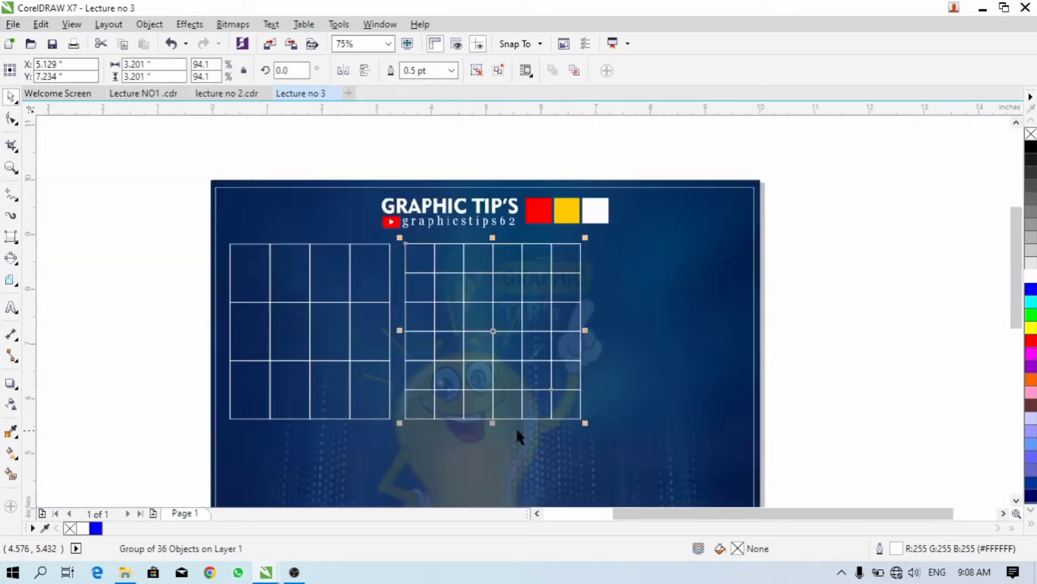
left_click(759, 338)
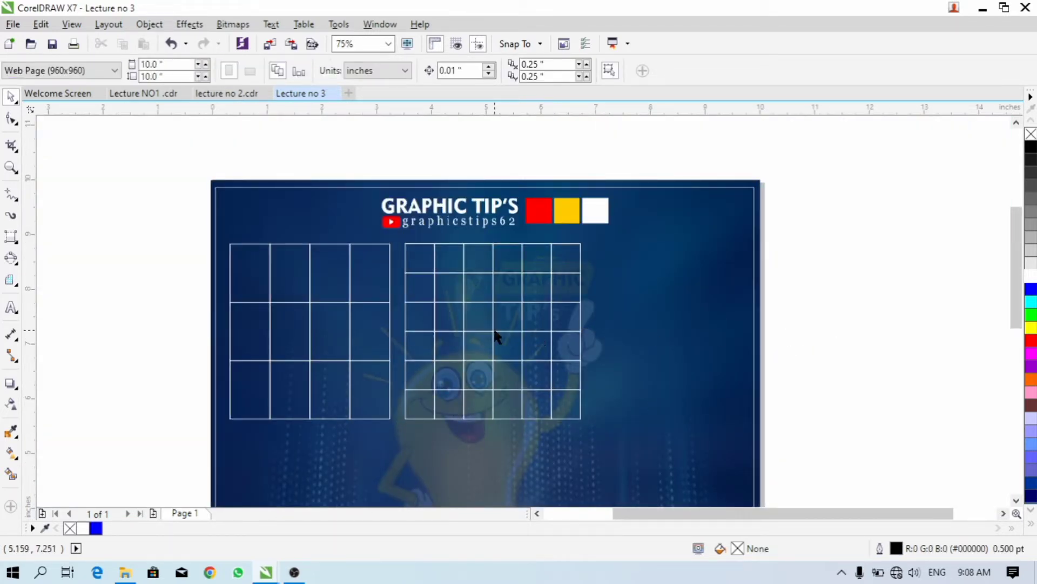
- Try a dash-dot line style by drawing a third 6 by 6 grid beside the second one, and undo the grid
left_click(10, 280)
left_click(218, 70)
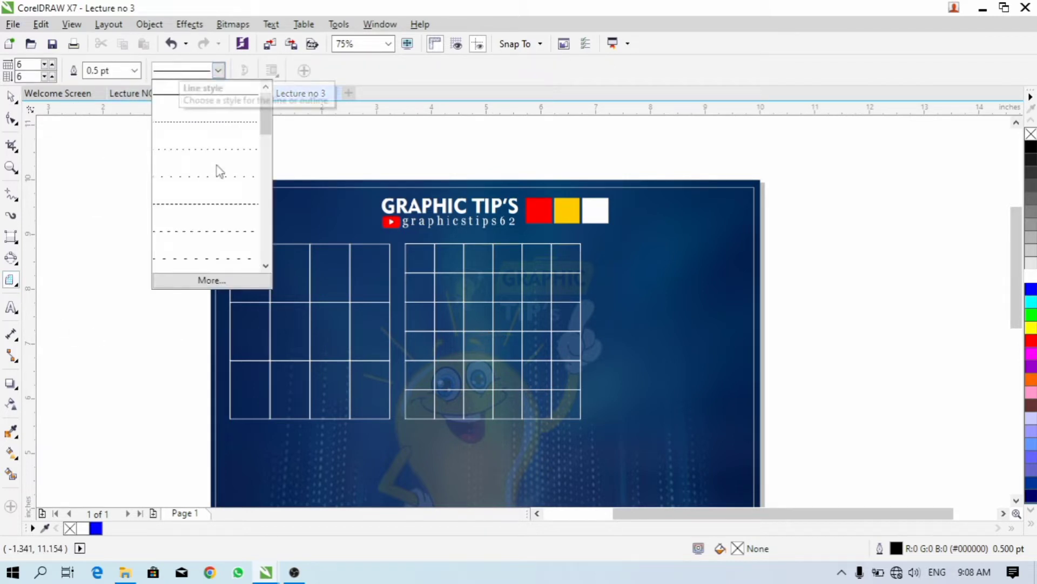
left_click_drag(263, 116, 265, 198)
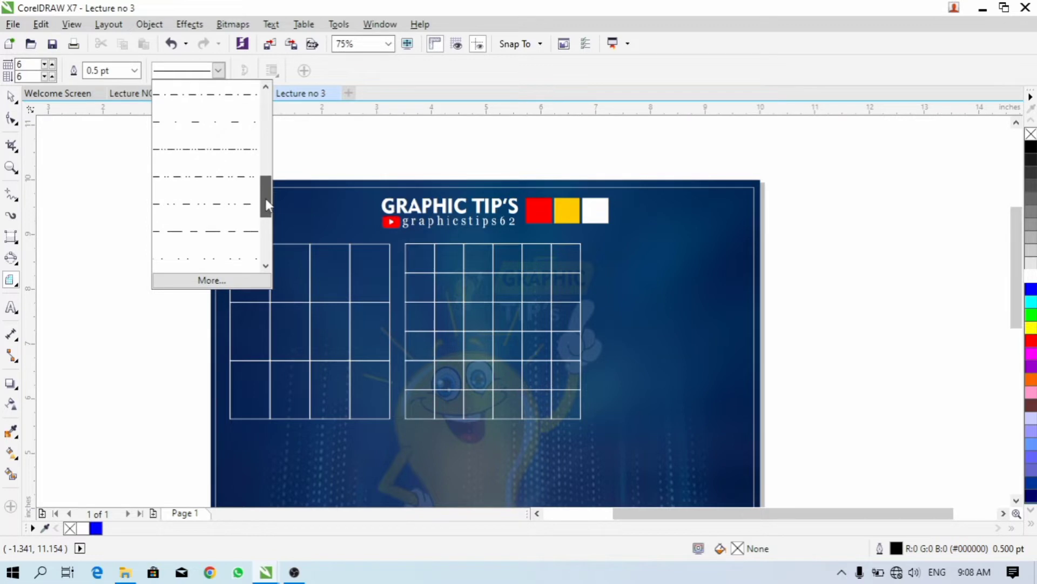
left_click(229, 162)
left_click(531, 370)
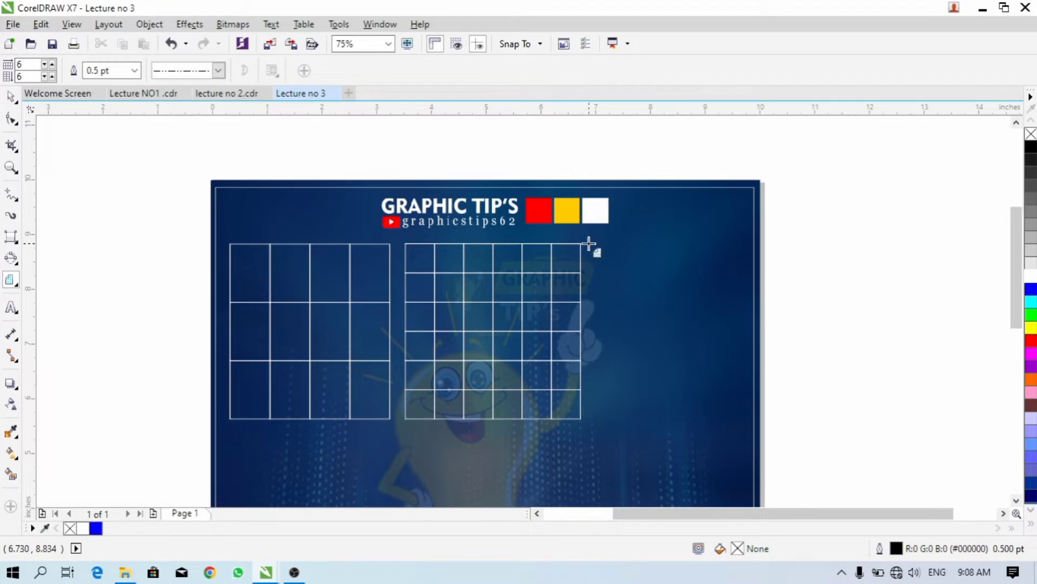
left_click_drag(588, 244, 783, 418)
key("ctrl+z")
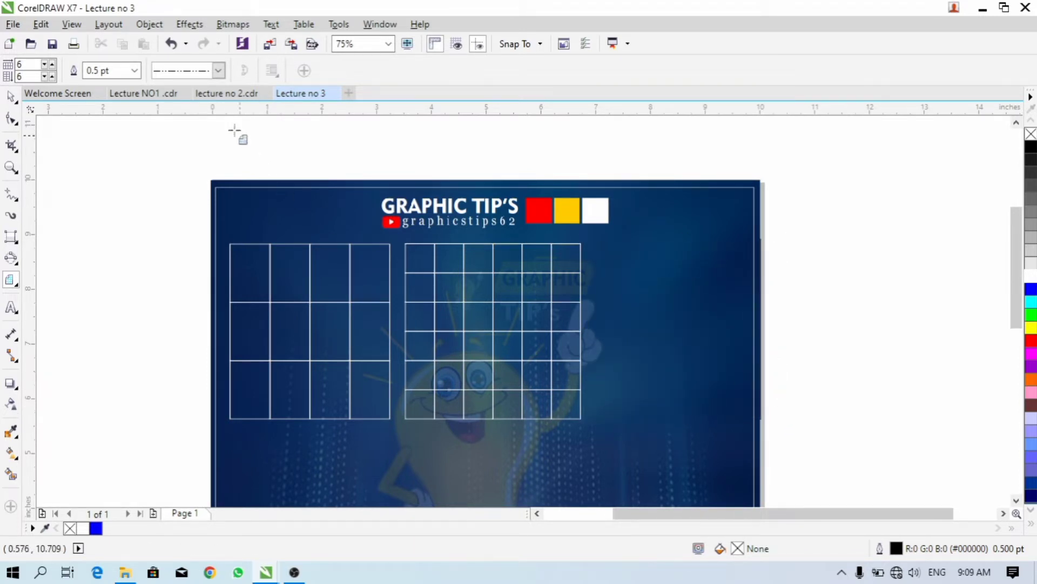
- Try a dashed line style as the default for graphic objects by drawing a third 6 by 6 grid, and delete the grid
left_click(219, 71)
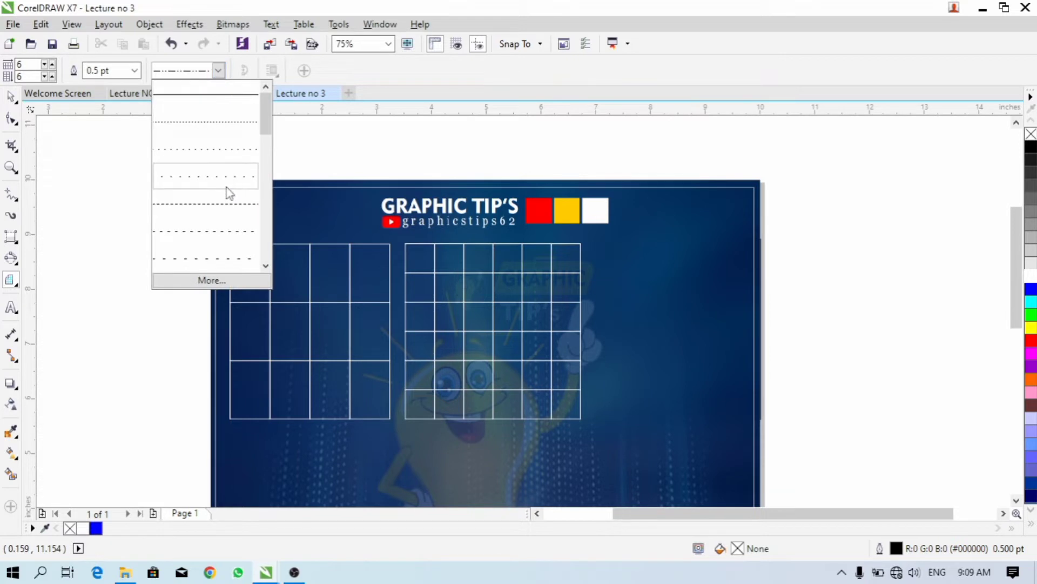
left_click(232, 229)
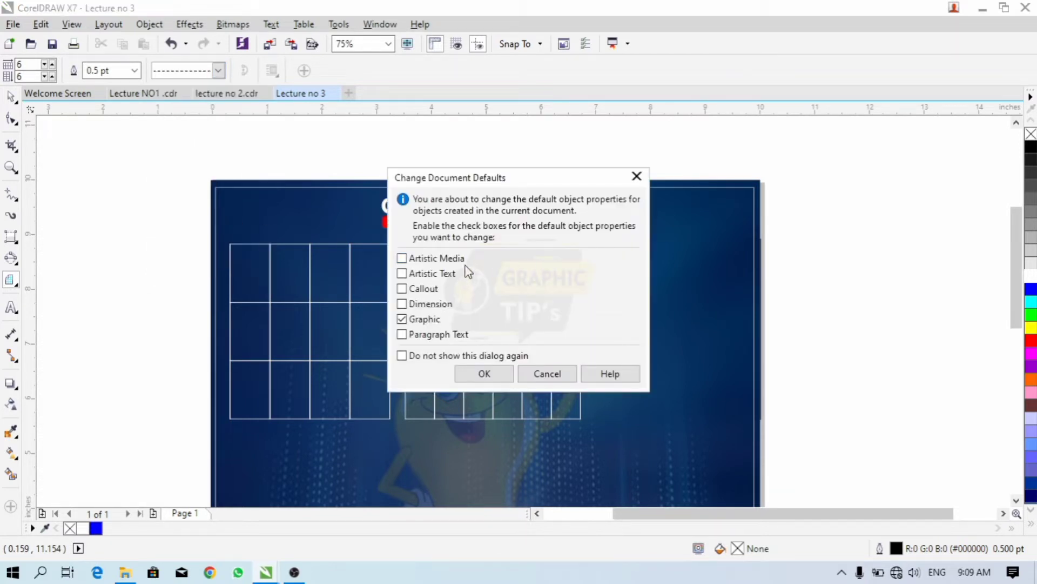
left_click(513, 373)
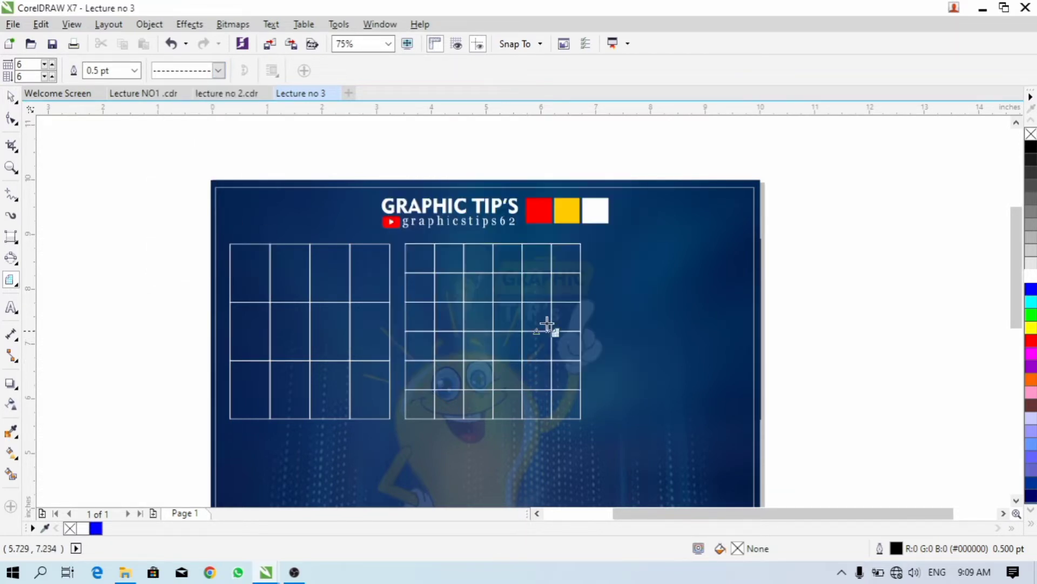
left_click_drag(589, 244, 776, 419)
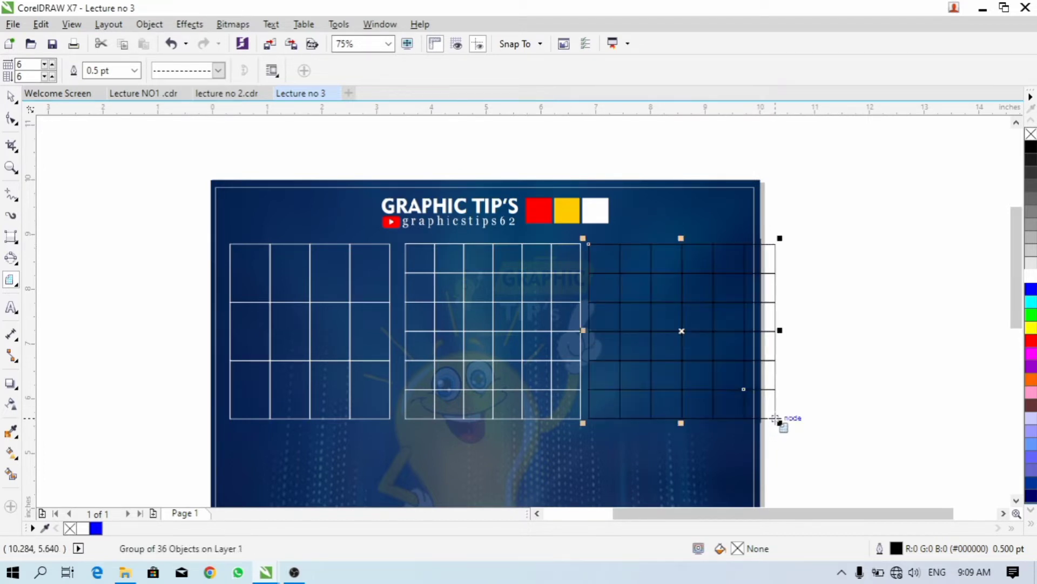
key("Delete")
- Place a copy of the 6 by 6 grid in the free space between it and the page's far border
left_click(477, 356)
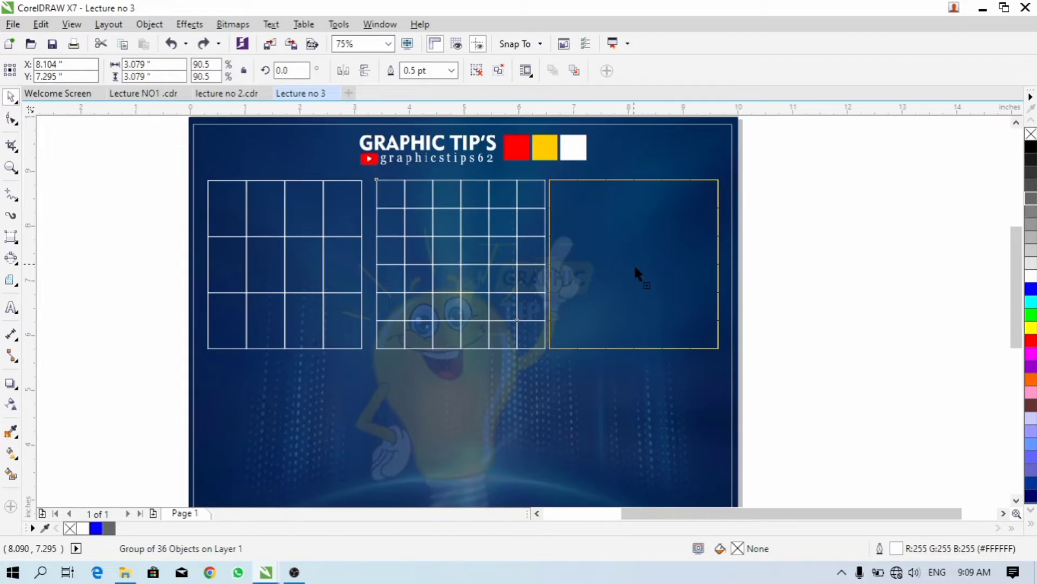
left_click_drag(633, 264, 636, 268)
key("ctrl+z")
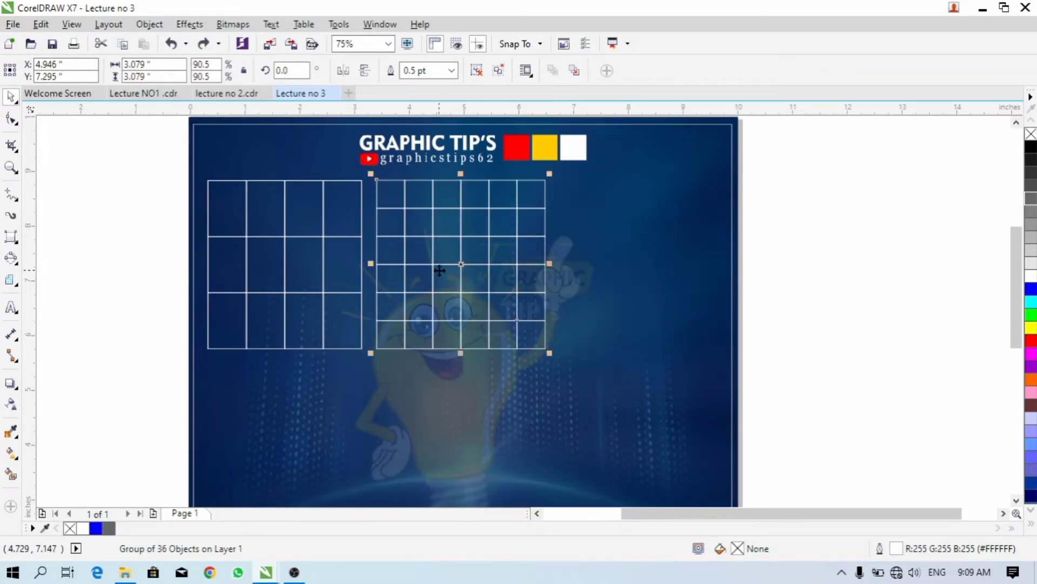
left_click_drag(457, 268, 634, 268)
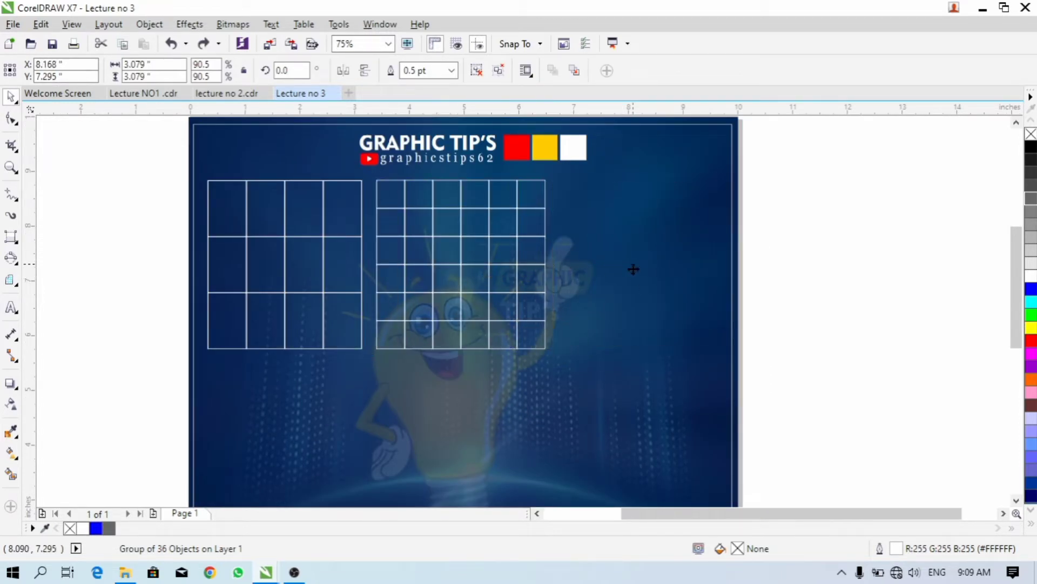
- Try the fine dotted, widely spaced dotted and dashed line styles on the copied grid
left_click(18, 285)
left_click(219, 70)
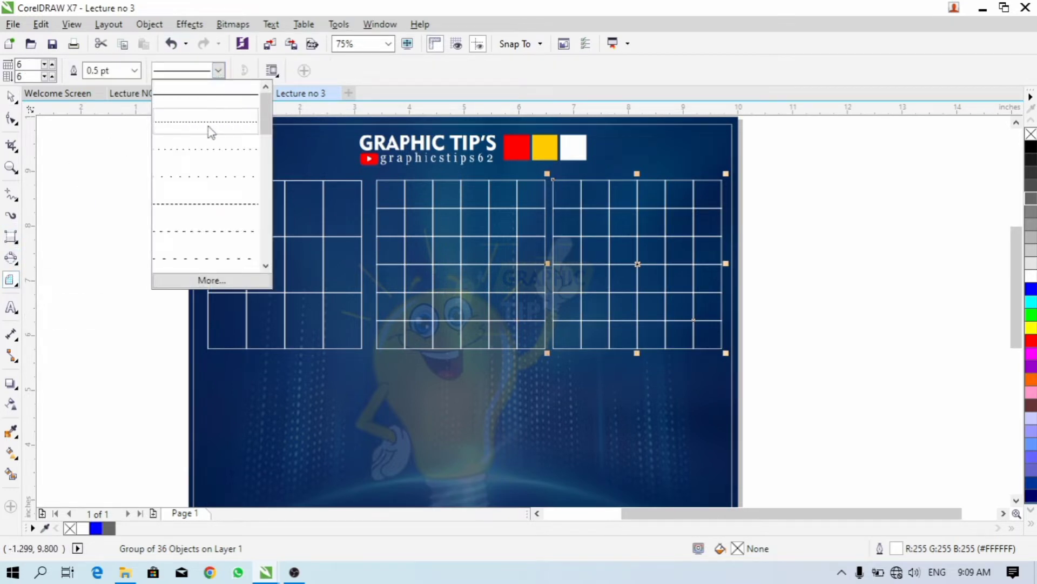
left_click(210, 132)
left_click(218, 70)
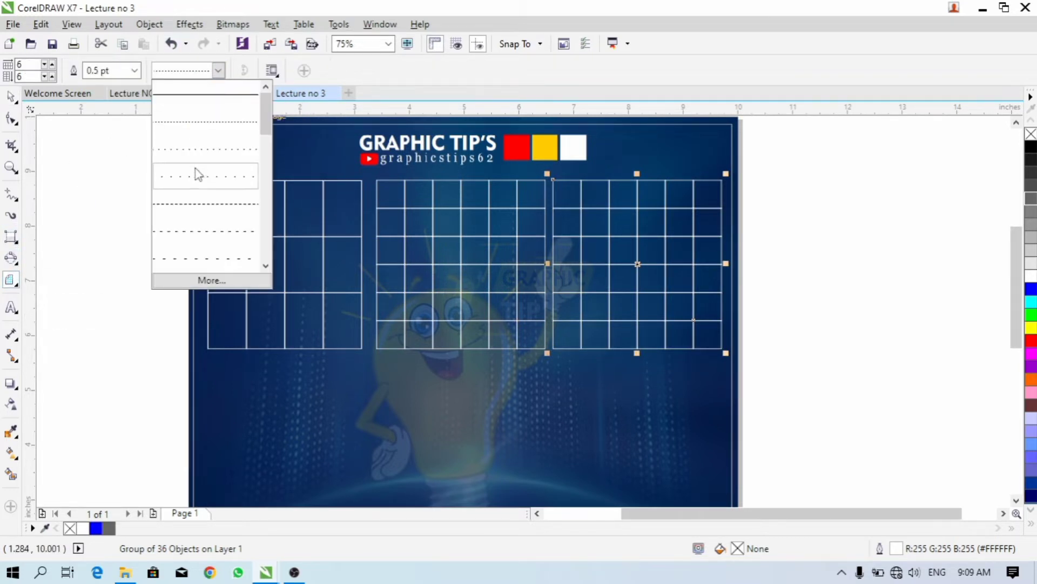
left_click(198, 175)
left_click(218, 70)
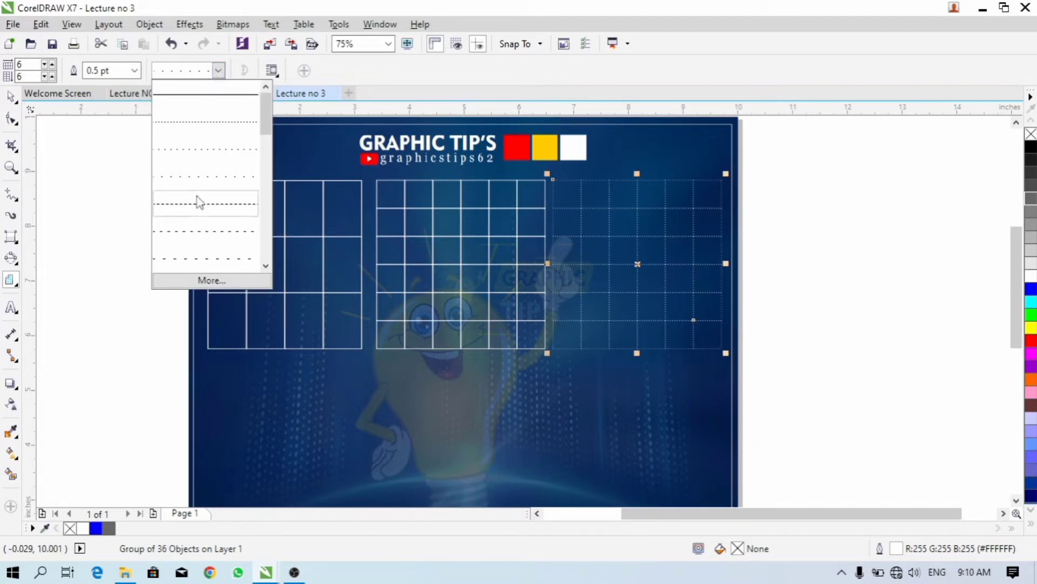
left_click(198, 203)
- Apply the fine dotted line style to the copied grid and inspect its lines up close
left_click(218, 71)
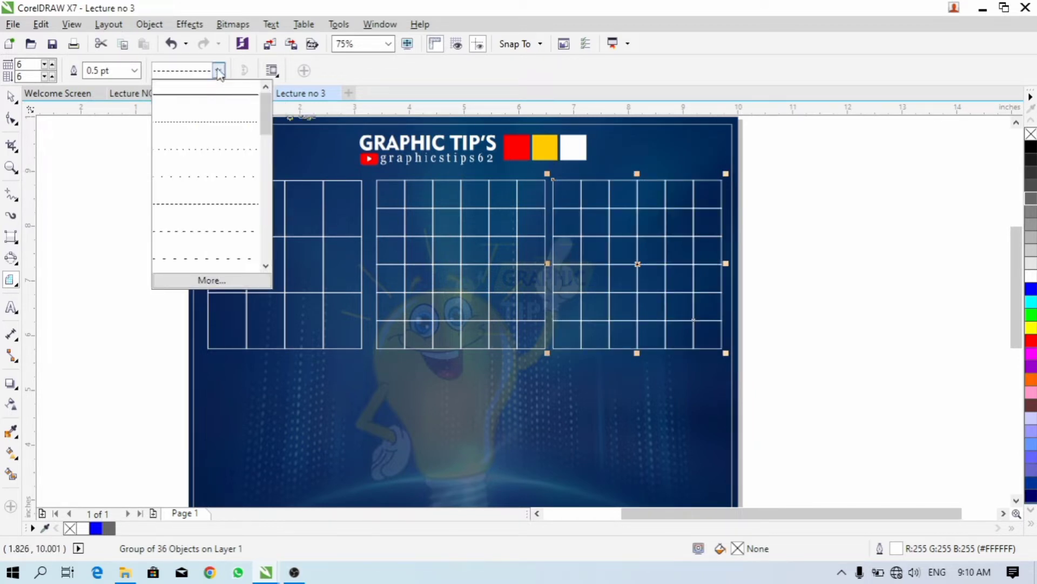
left_click(208, 122)
scroll(630, 185, "up", 4)
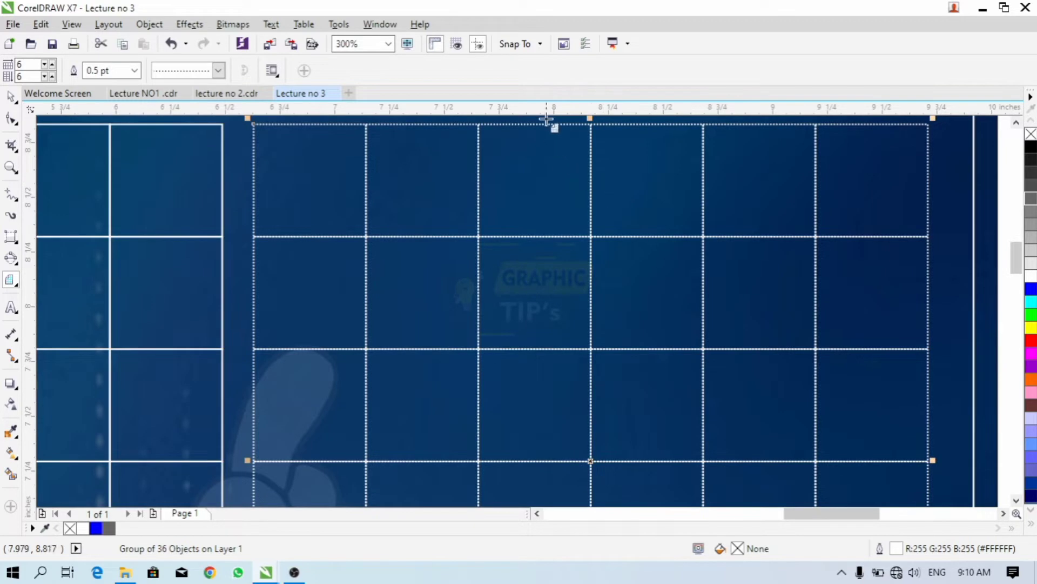
scroll(545, 135, "up", 2)
scroll(497, 186, "down", 4)
scroll(443, 183, "up", 4)
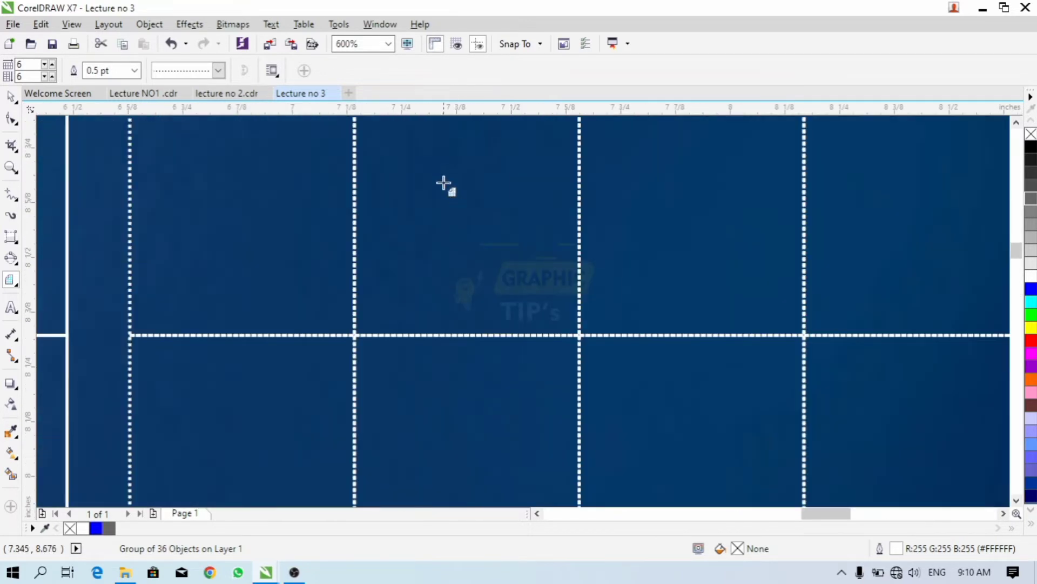
scroll(447, 296, "down", 4)
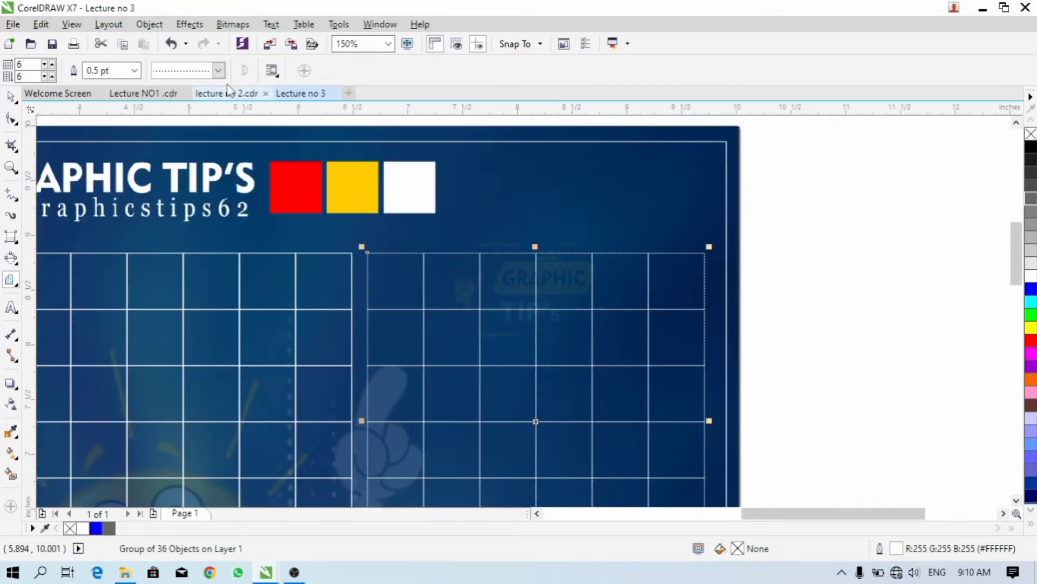
- Give the copied grid the widely spaced dotted line style
left_click(219, 70)
left_click(196, 189)
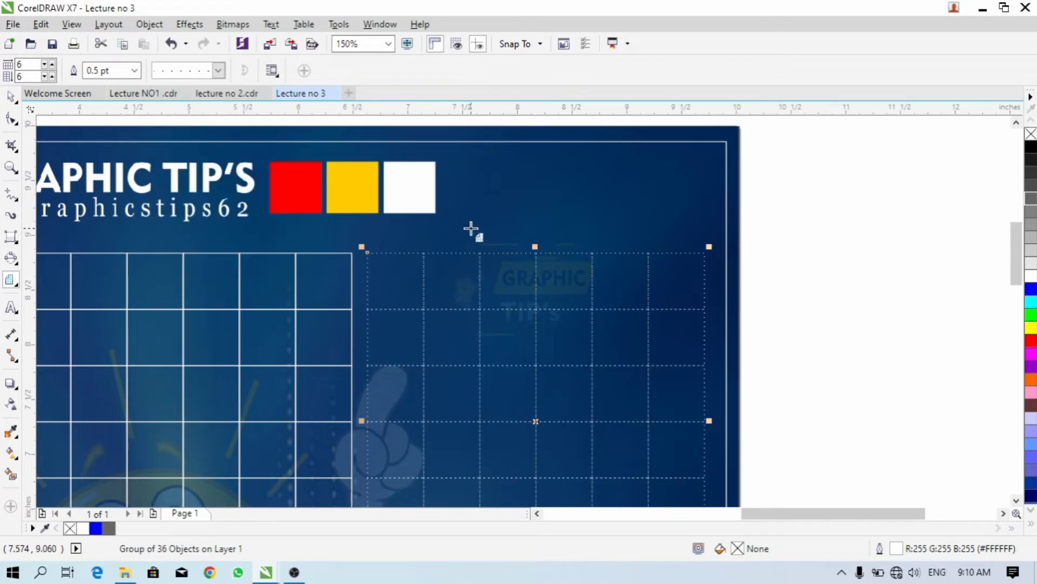
- Try a 10 pt line width on the copied dotted grid, and settle on 1.0 pt
left_click(134, 70)
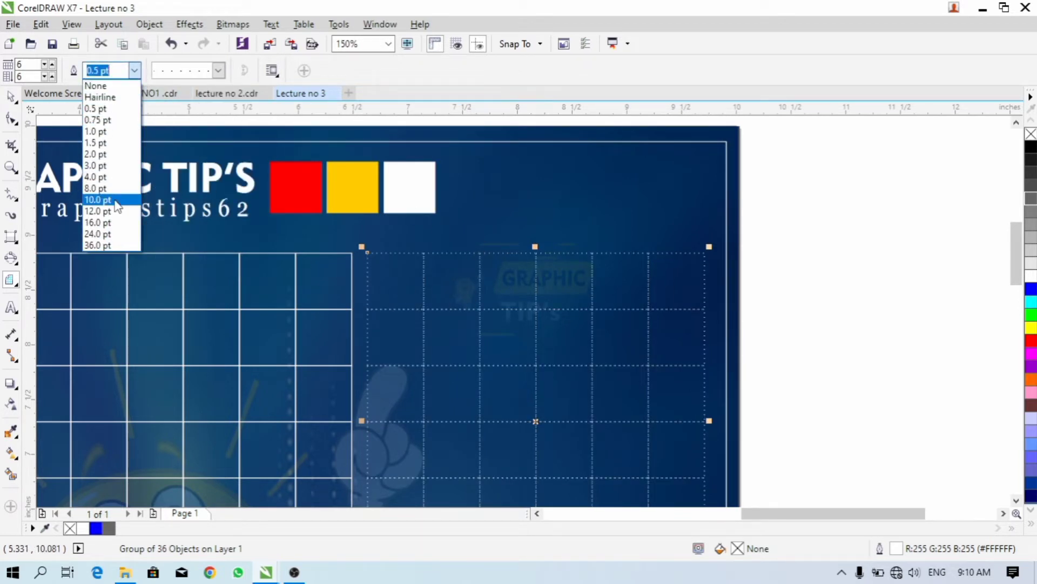
left_click(114, 200)
left_click(134, 70)
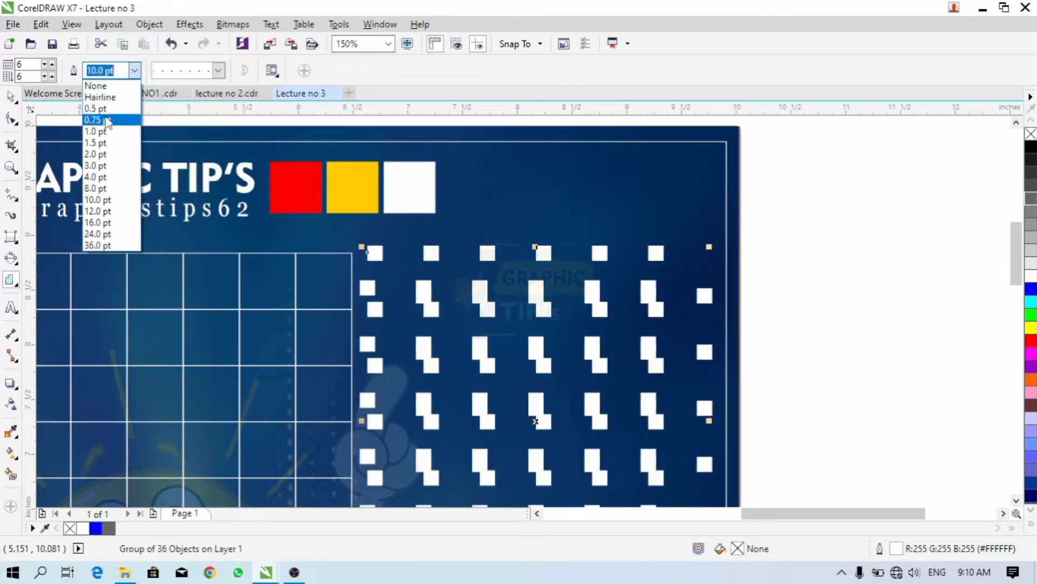
left_click(98, 131)
scroll(394, 236, "down", 3)
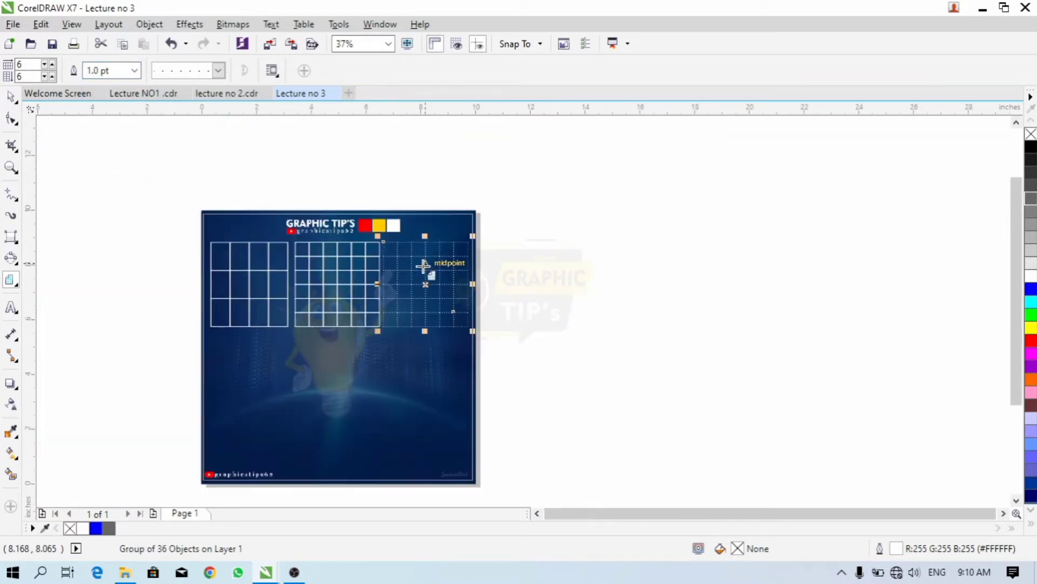
scroll(423, 266, "up", 3)
key("space")
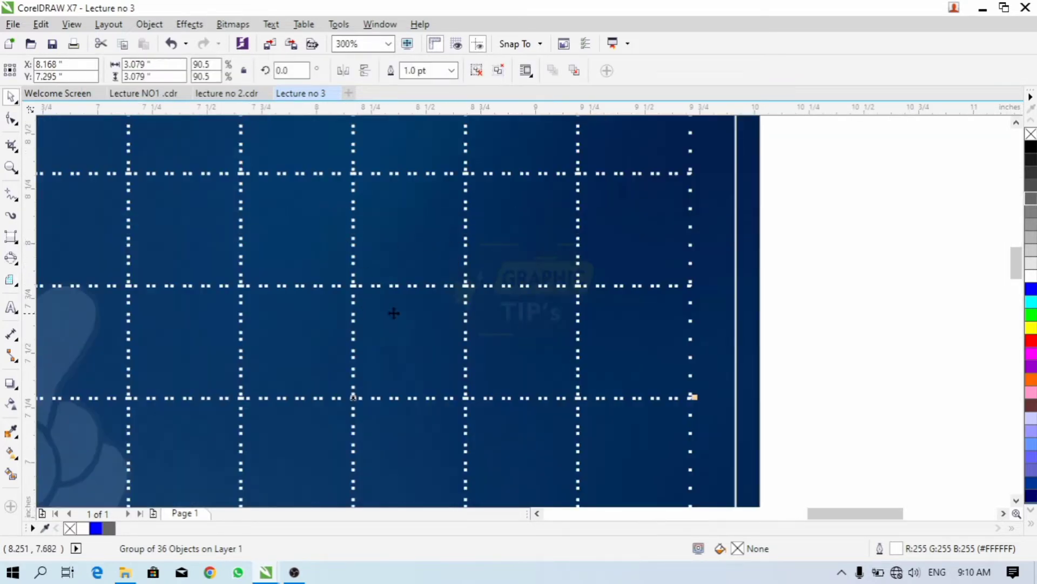
scroll(394, 313, "down", 1)
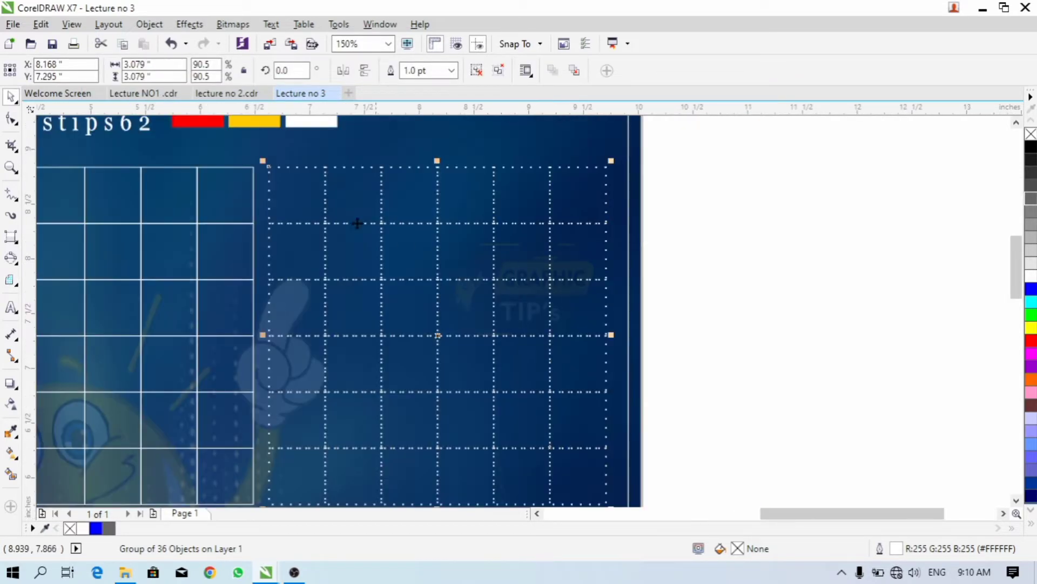
- Change the copied grid's line style to the medium-spaced dotted pattern and deselect it
left_click(11, 279)
left_click(218, 71)
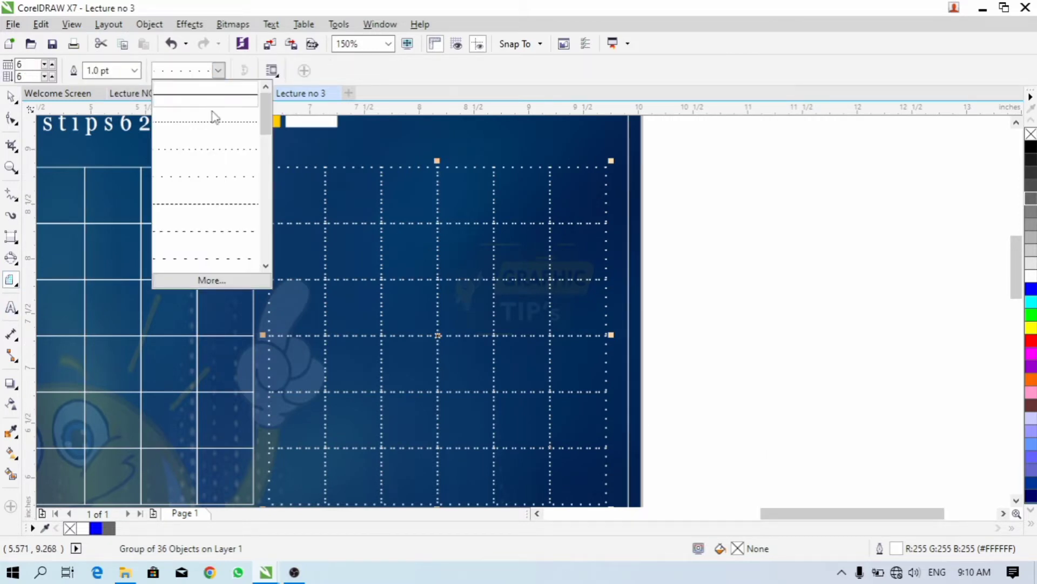
left_click(208, 148)
scroll(446, 192, "up", 1)
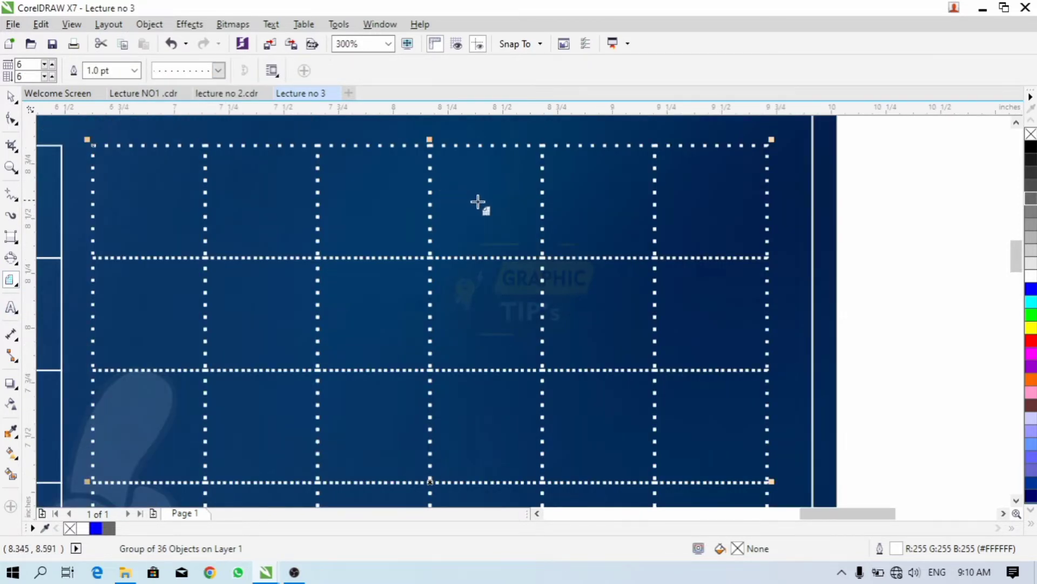
scroll(535, 213, "down", 1)
key("space")
scroll(669, 185, "down", 1)
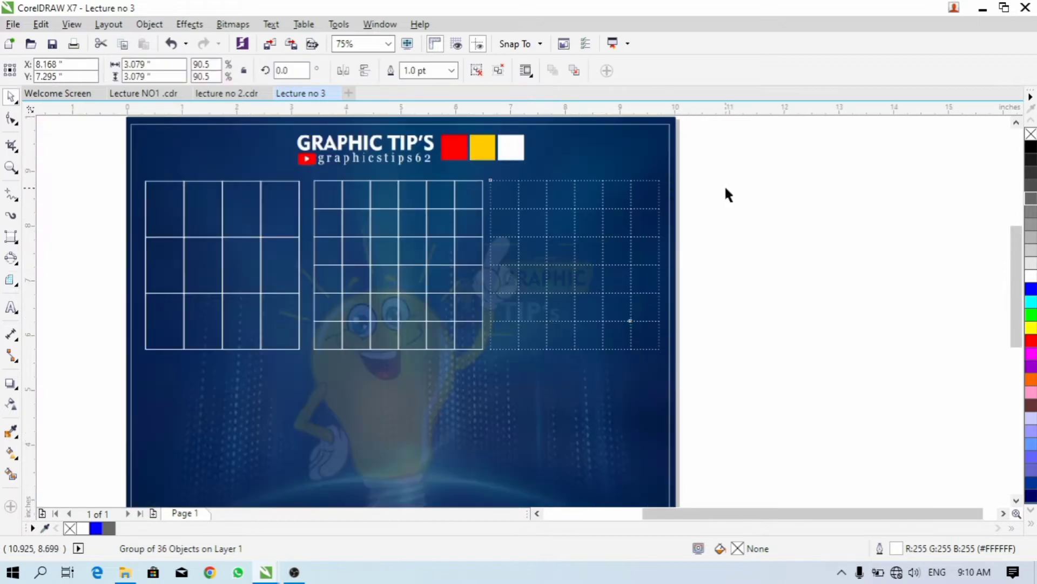
left_click(725, 186)
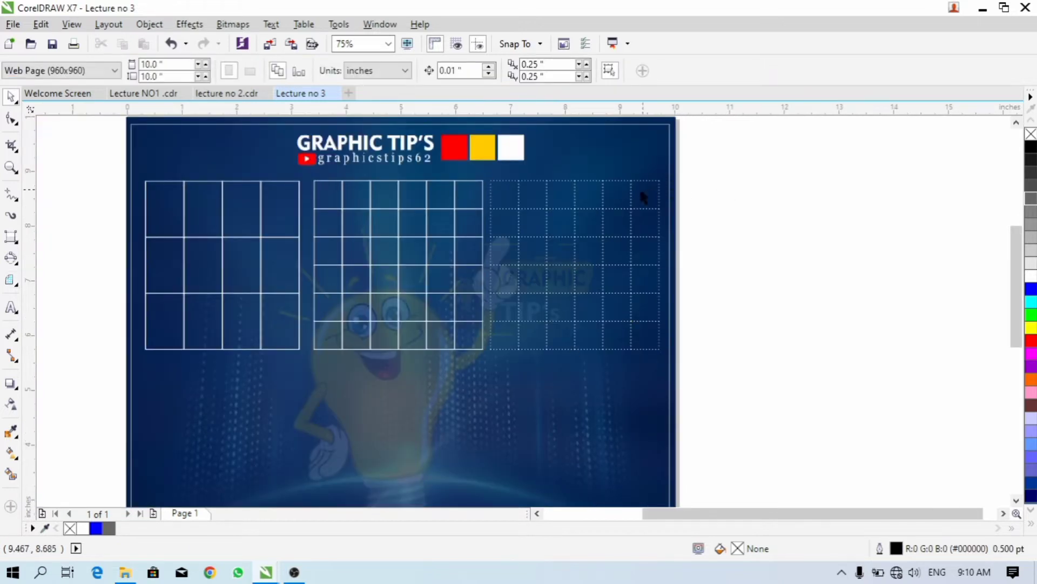
- Activate the Spiral tool and make white the default outline colour for new Graphic objects
left_click(15, 283)
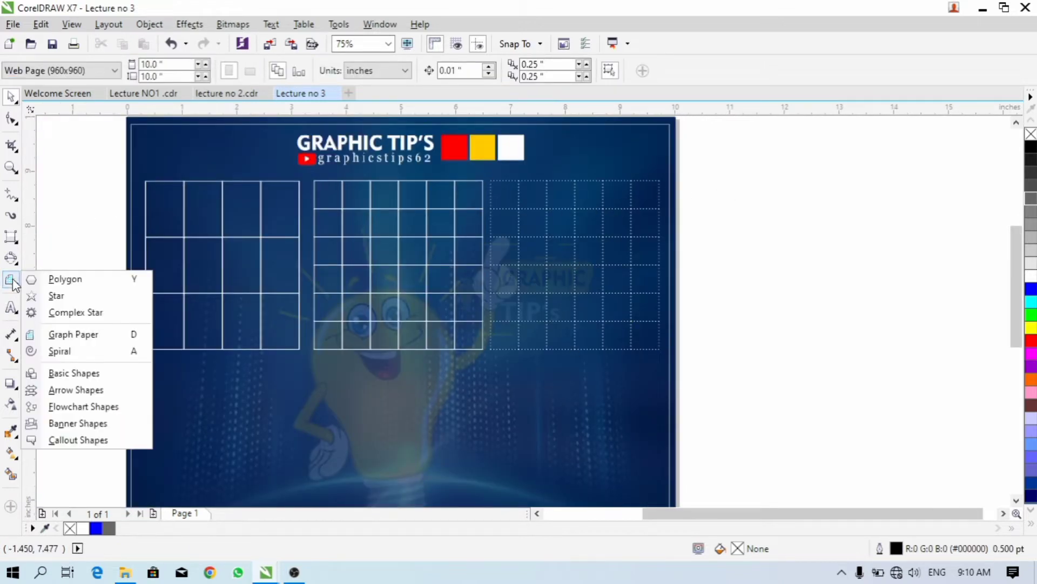
left_click(82, 355)
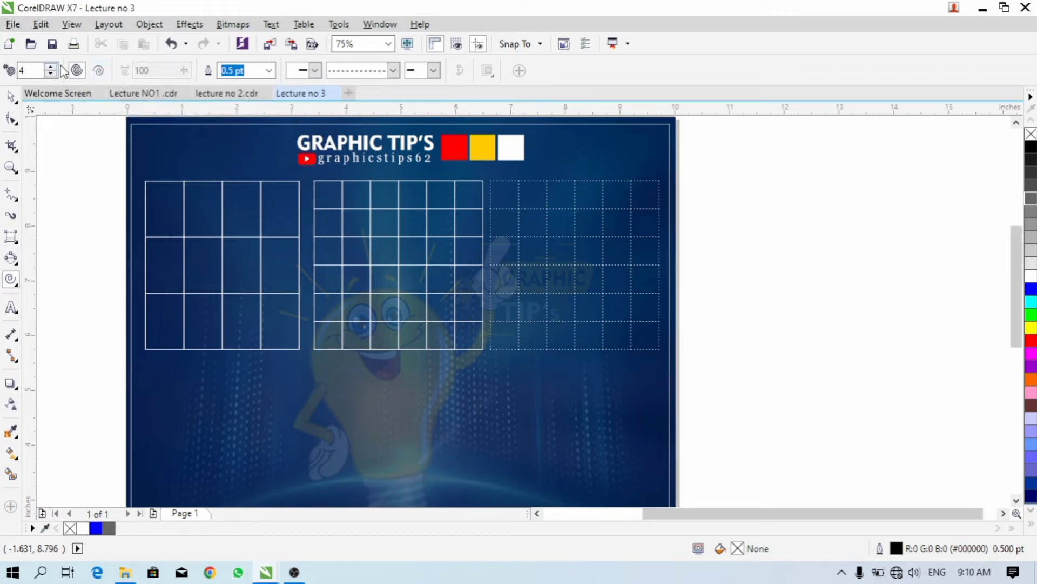
scroll(121, 262, "down", 2)
scroll(132, 277, "up", 2)
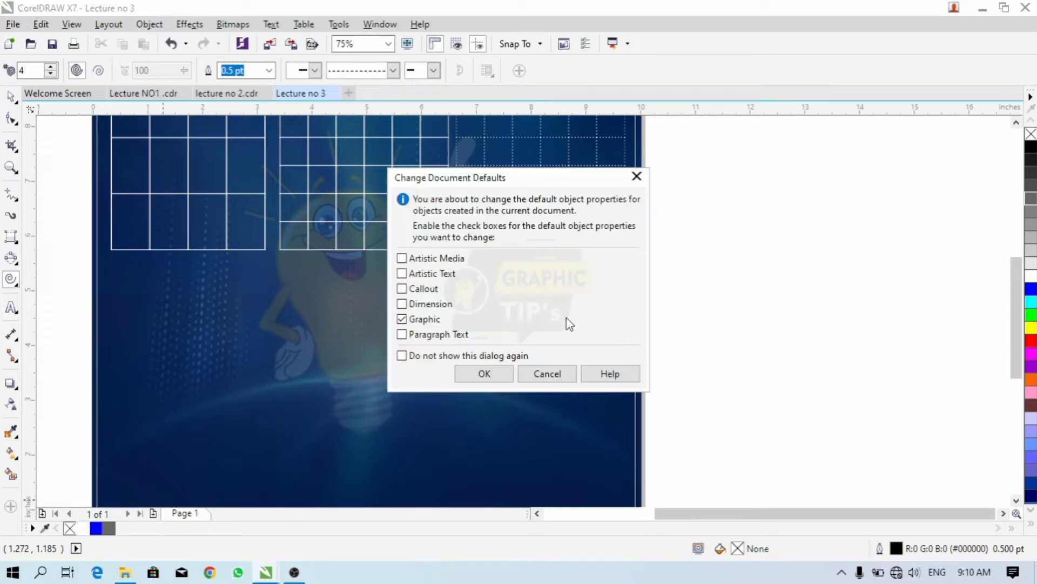
left_click(496, 373)
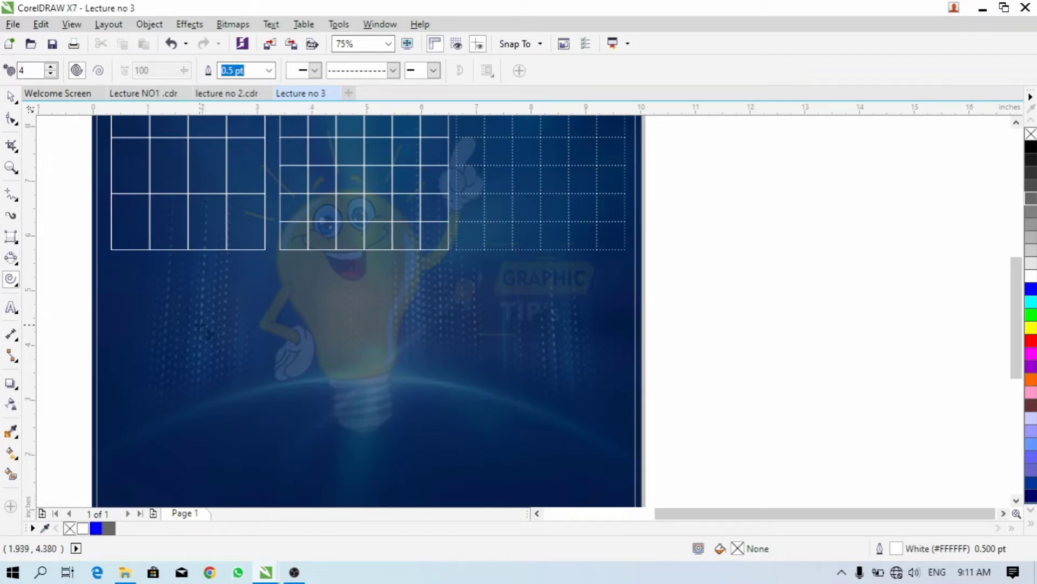
- Draw a symmetrical spiral with 4 revolutions, about 3.3 inches wide, below the first grid
scroll(190, 290, "down", 1)
scroll(192, 297, "up", 1)
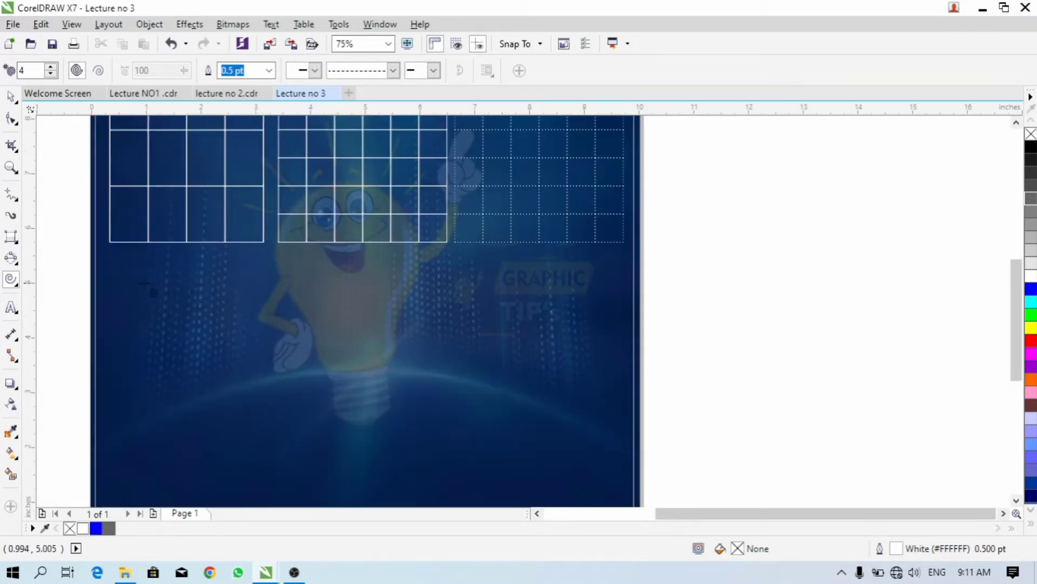
left_click_drag(125, 270, 303, 405)
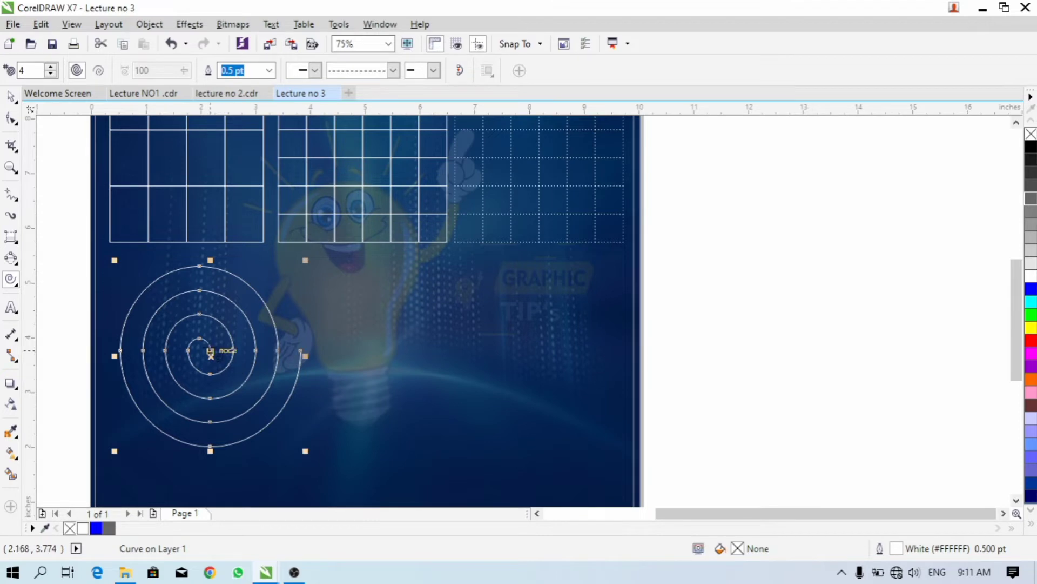
scroll(216, 348, "up", 1)
scroll(198, 346, "up", 1)
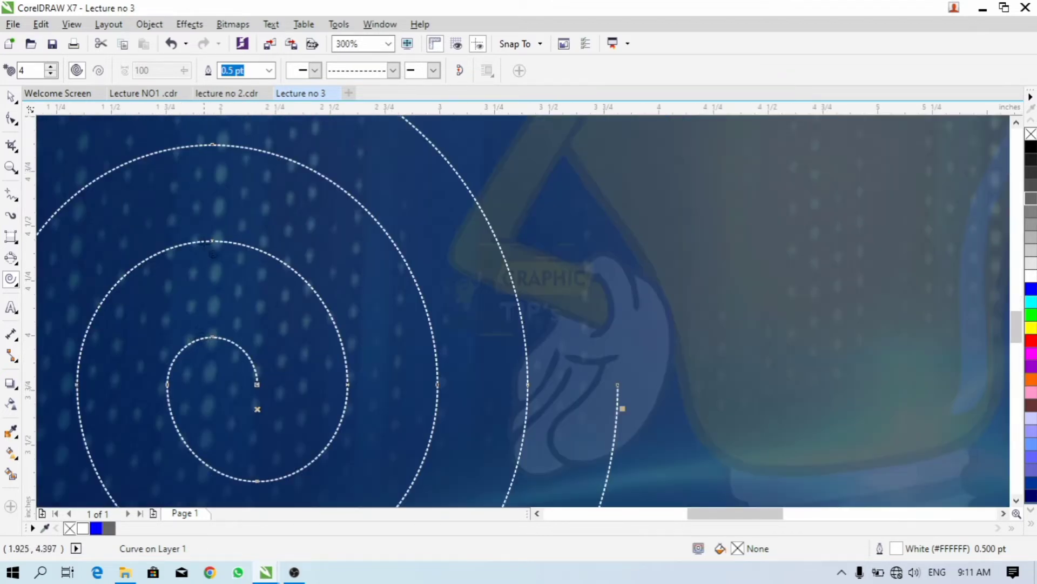
scroll(227, 187, "down", 1)
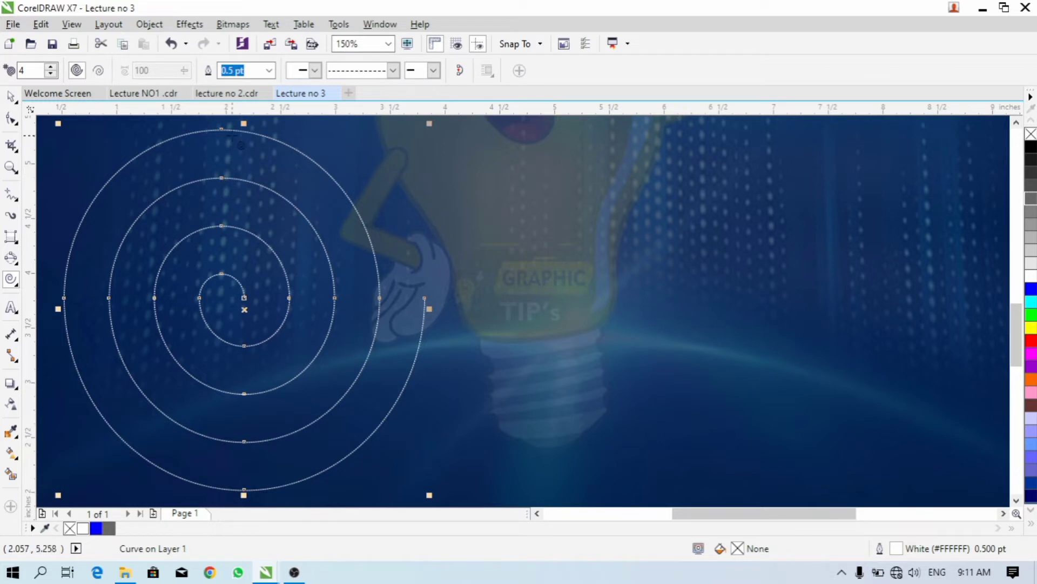
- Give the four-revolution spiral a solid line style
left_click(393, 70)
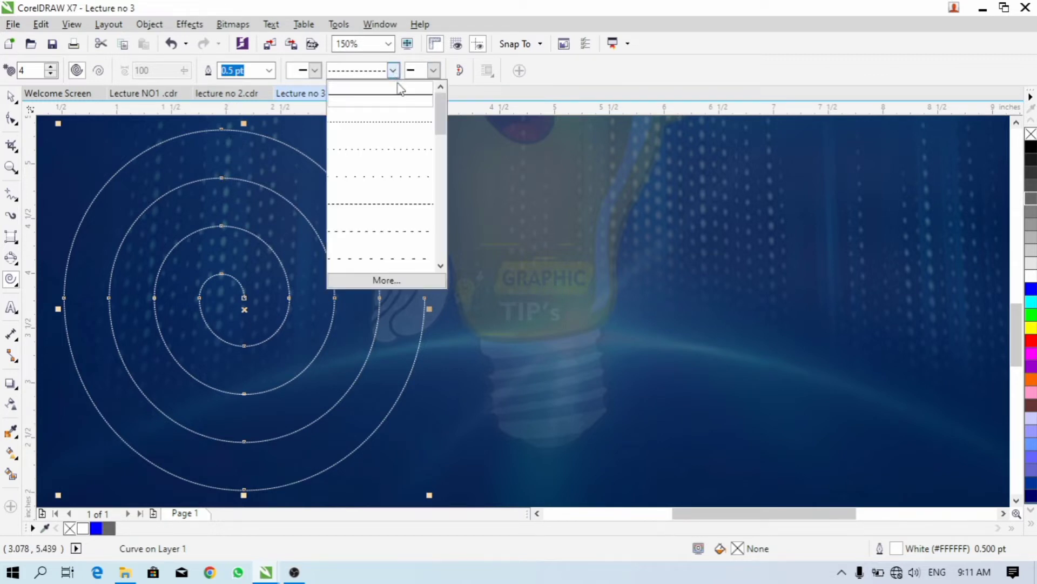
left_click(417, 105)
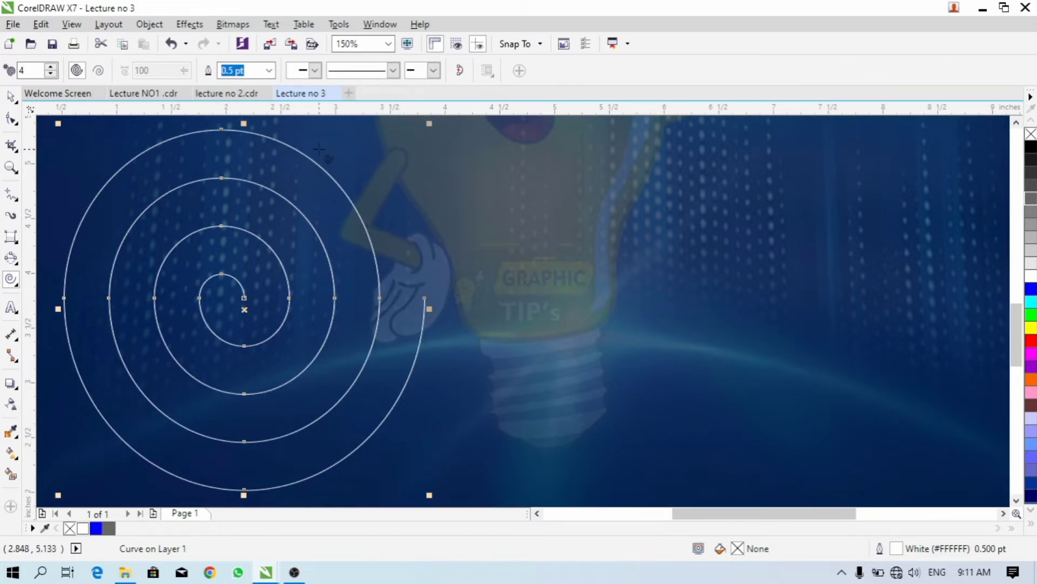
key("space")
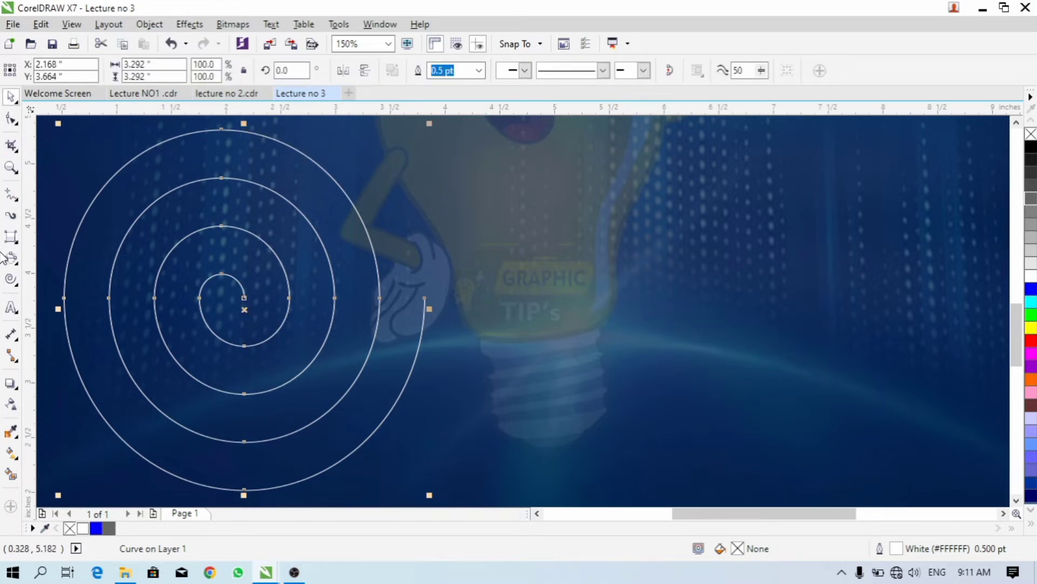
- Draw a second symmetrical spiral with 8 revolutions, about 3.9 inches wide, beside the first one
left_click(11, 278)
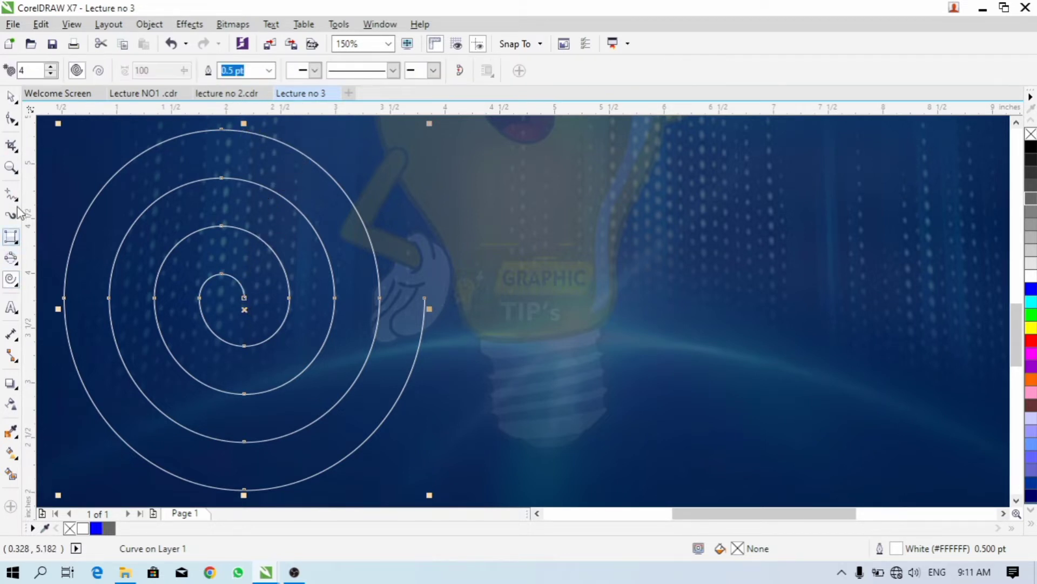
left_click(51, 68)
left_click(51, 67)
left_click(51, 68)
left_click(51, 68)
scroll(46, 188, "down", 2)
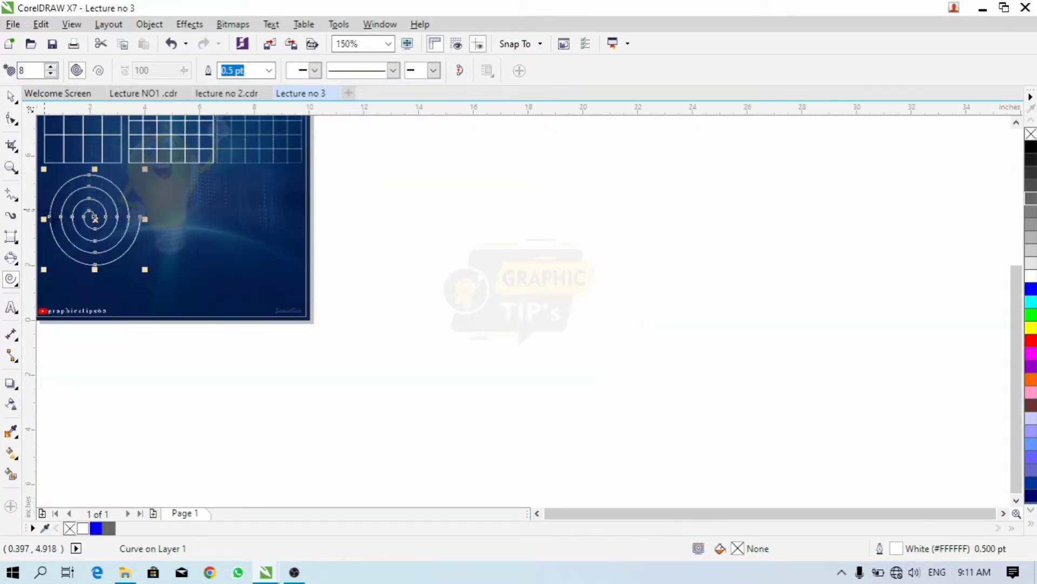
scroll(145, 190, "up", 1)
left_click_drag(154, 161, 372, 377)
key("space")
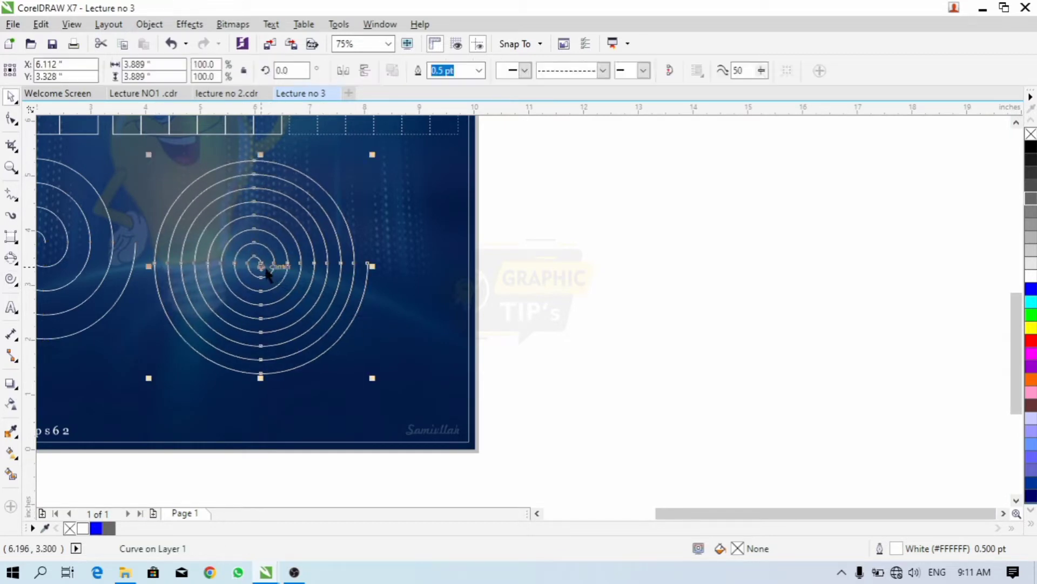
- Shift the eight-revolution spiral slightly towards the grids and shrink it to about 3.5 inches wide
left_click_drag(262, 266, 254, 255)
scroll(301, 224, "down", 1)
scroll(295, 234, "up", 1)
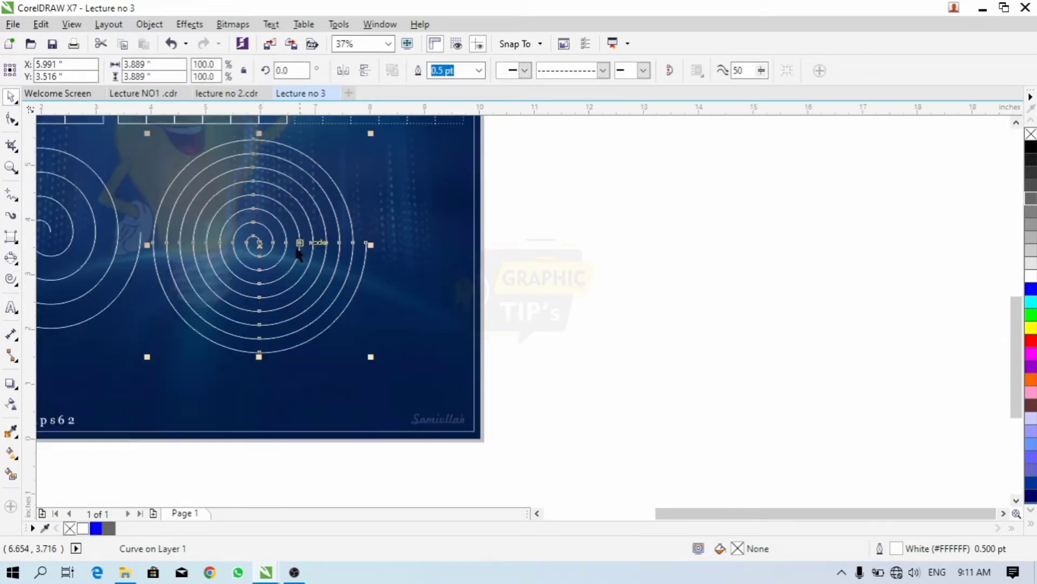
left_click_drag(371, 359, 348, 334)
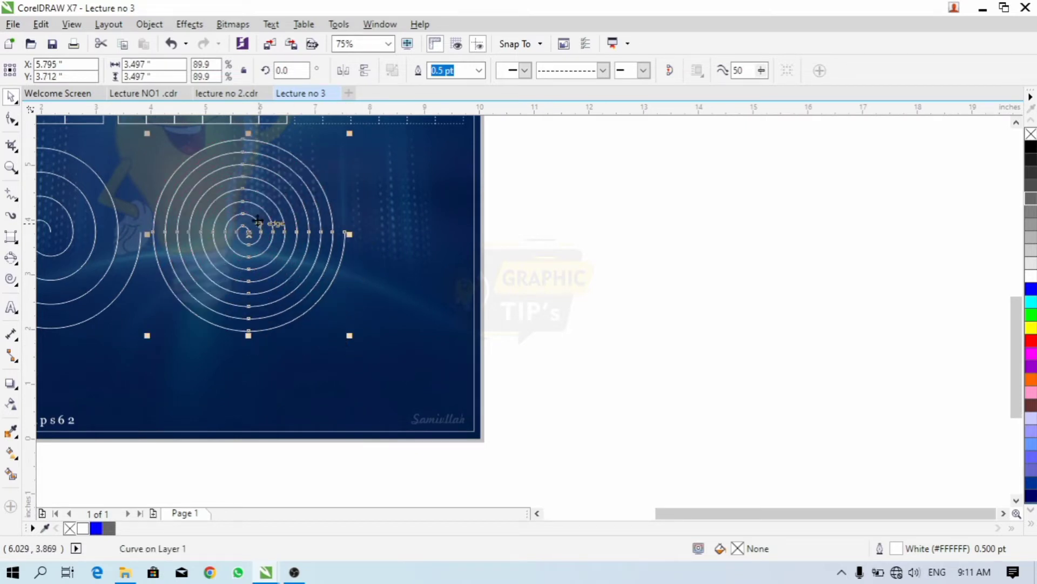
- Give the eight-revolution spiral a solid line style and deselect it
scroll(244, 238, "up", 2)
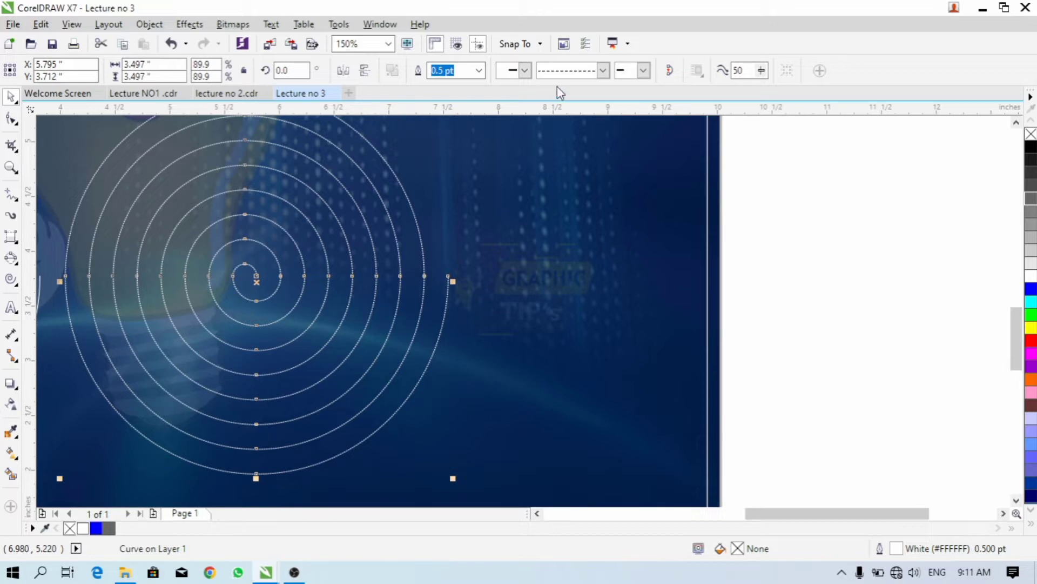
left_click(602, 73)
left_click(605, 88)
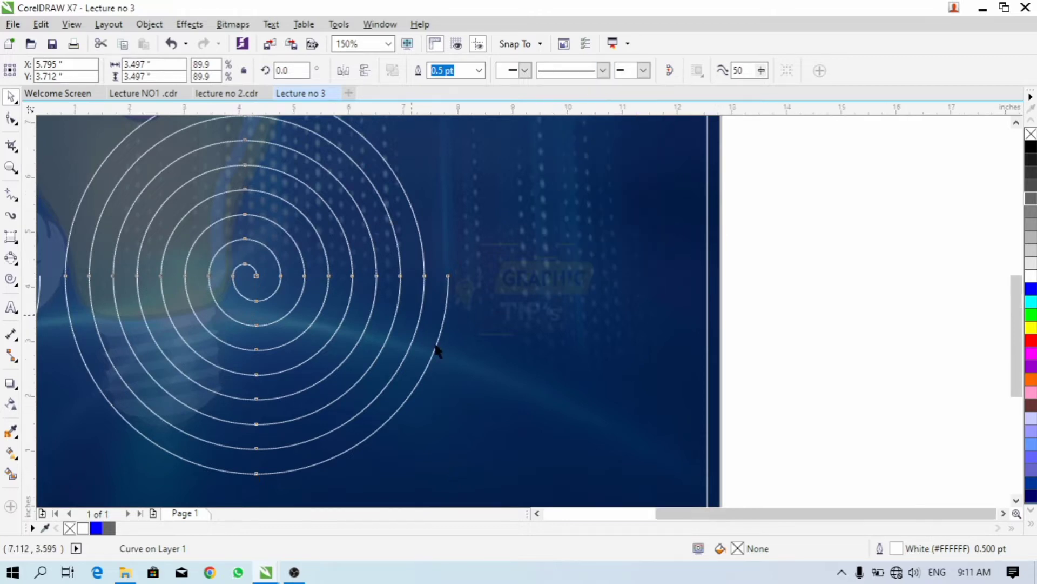
scroll(432, 345, "down", 2)
left_click(609, 281)
- Scale both spirals down together to about 5.4 inches combined width and place them closer beneath the grids
scroll(451, 278, "down", 2)
left_click_drag(208, 223, 539, 378)
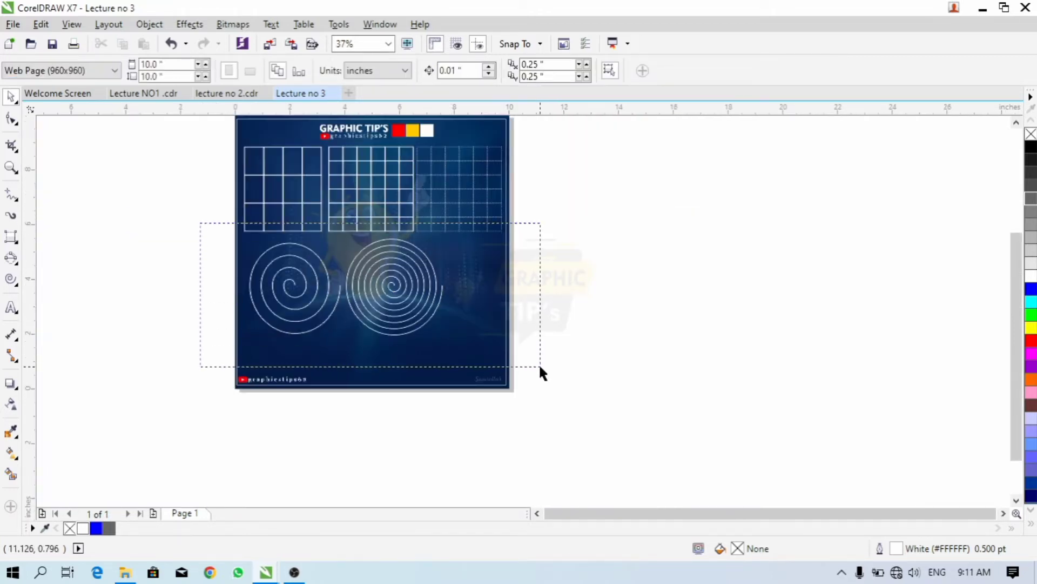
scroll(431, 266, "up", 2)
left_click_drag(452, 197, 364, 240)
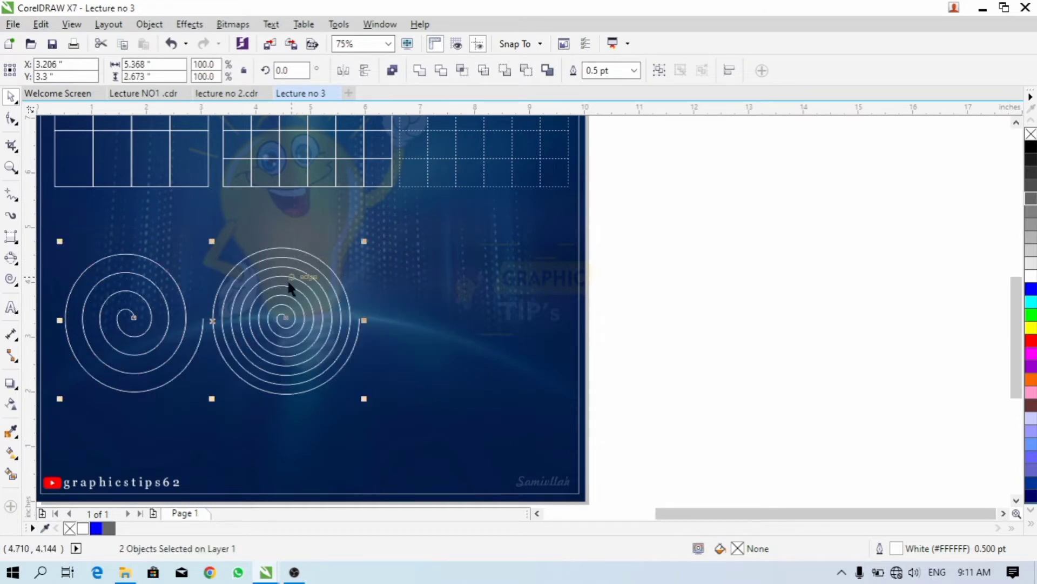
left_click_drag(286, 287, 272, 250)
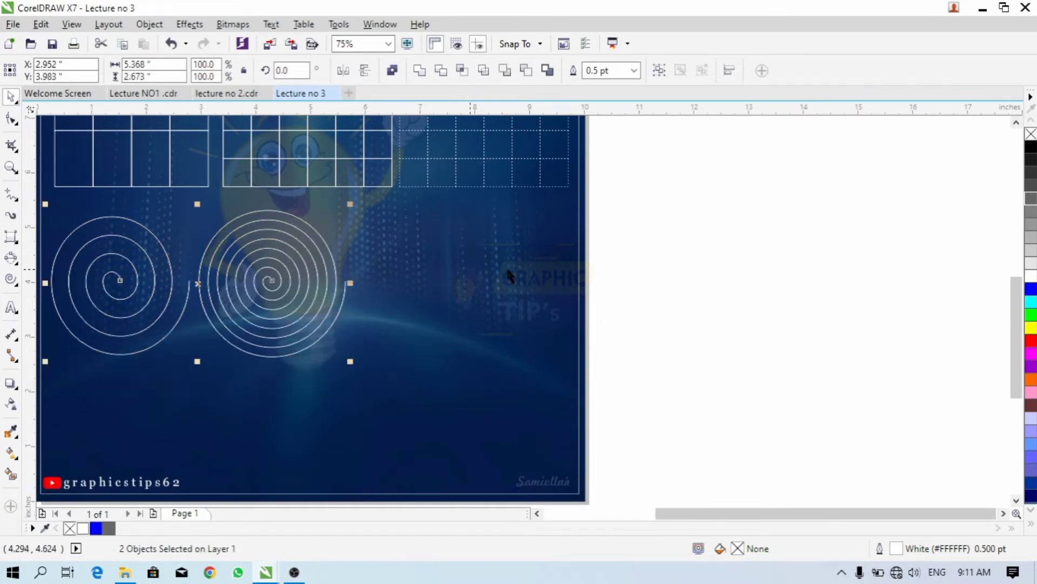
left_click(705, 283)
- Examine the even ring spacing of the eight-revolution symmetrical spiral up close
left_click(271, 278)
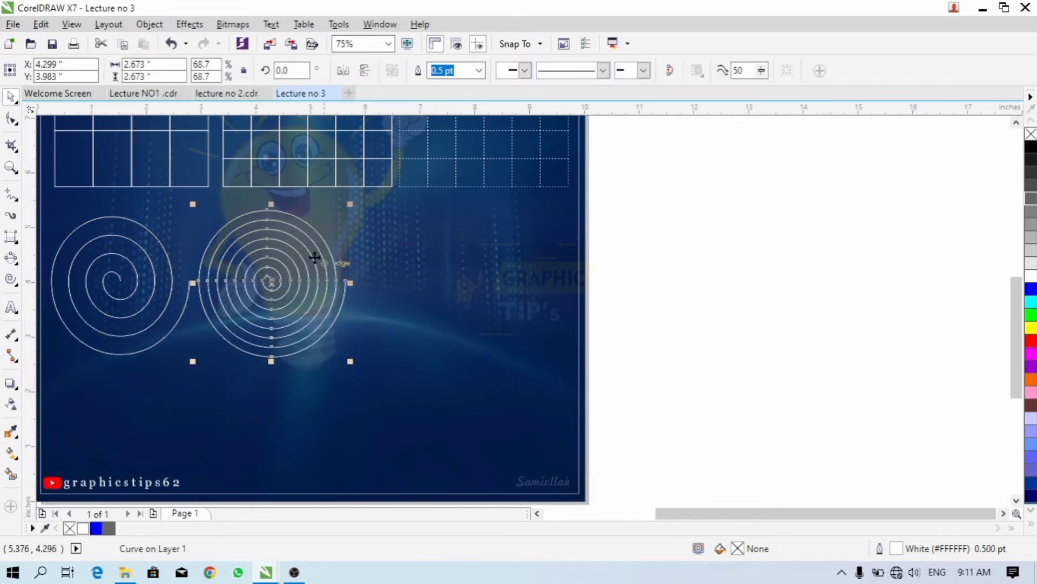
scroll(271, 280, "up", 2)
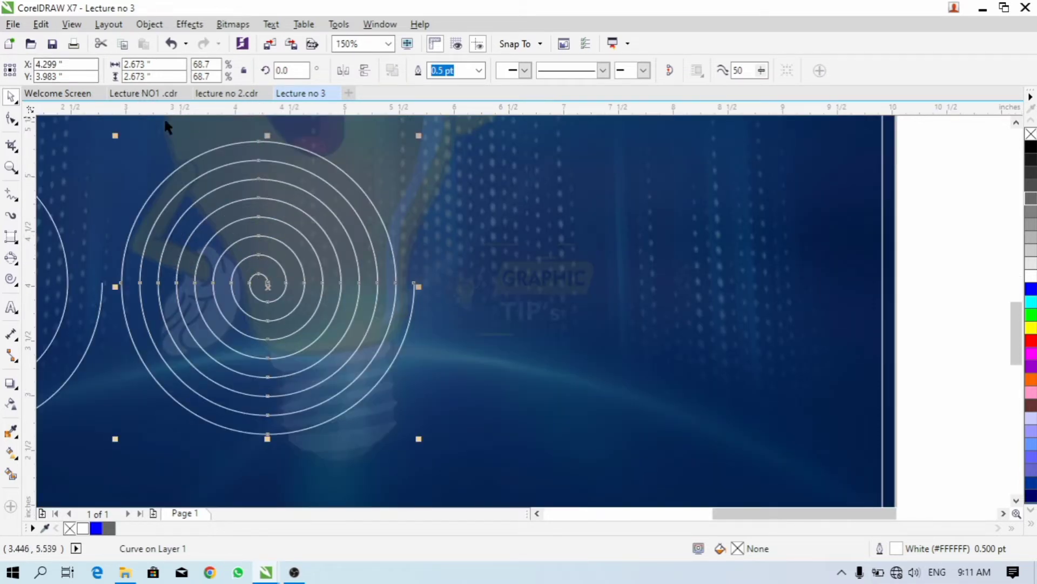
left_click(9, 282)
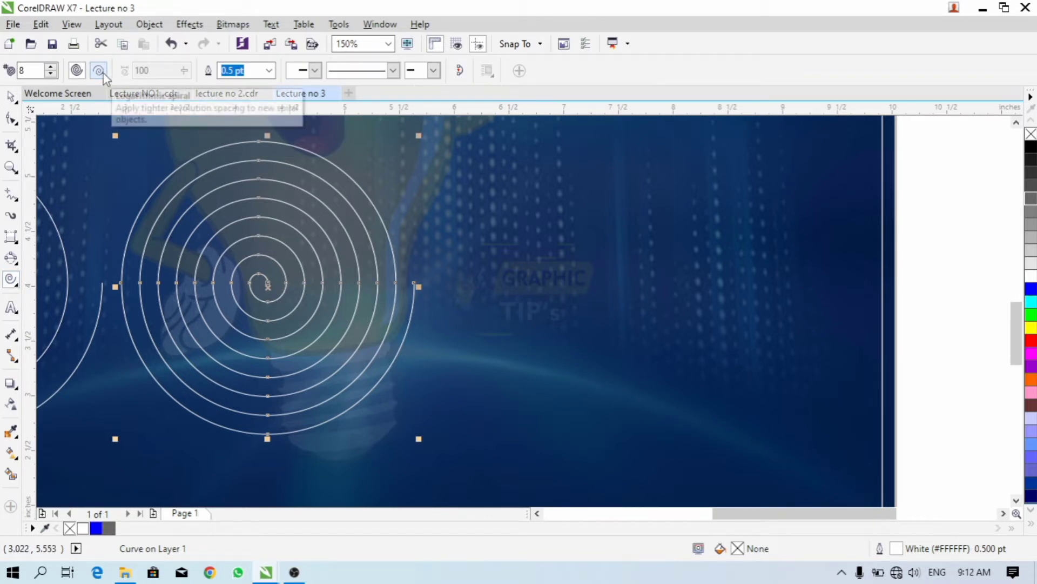
scroll(258, 270, "up", 2)
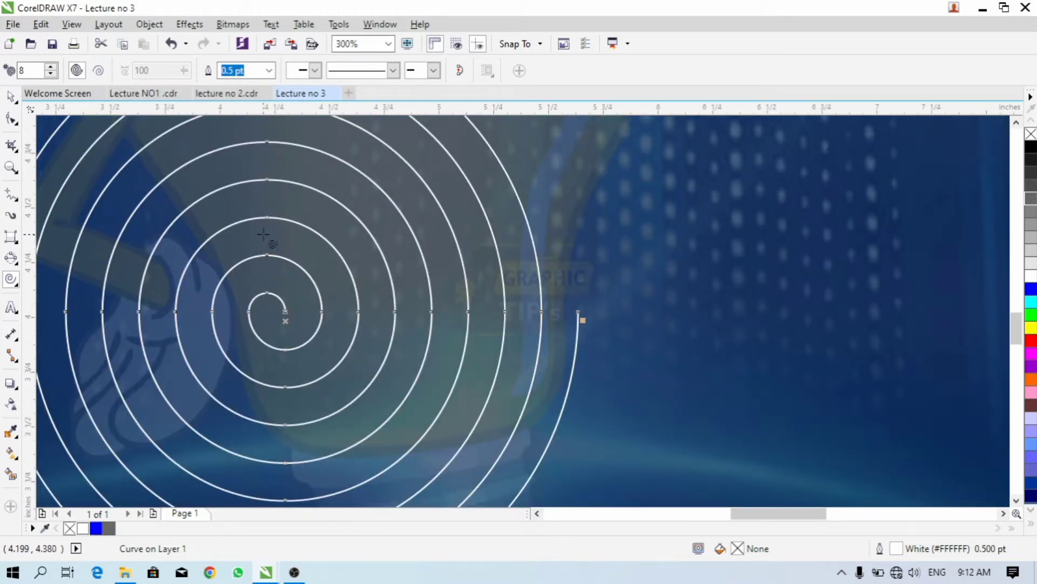
key("space")
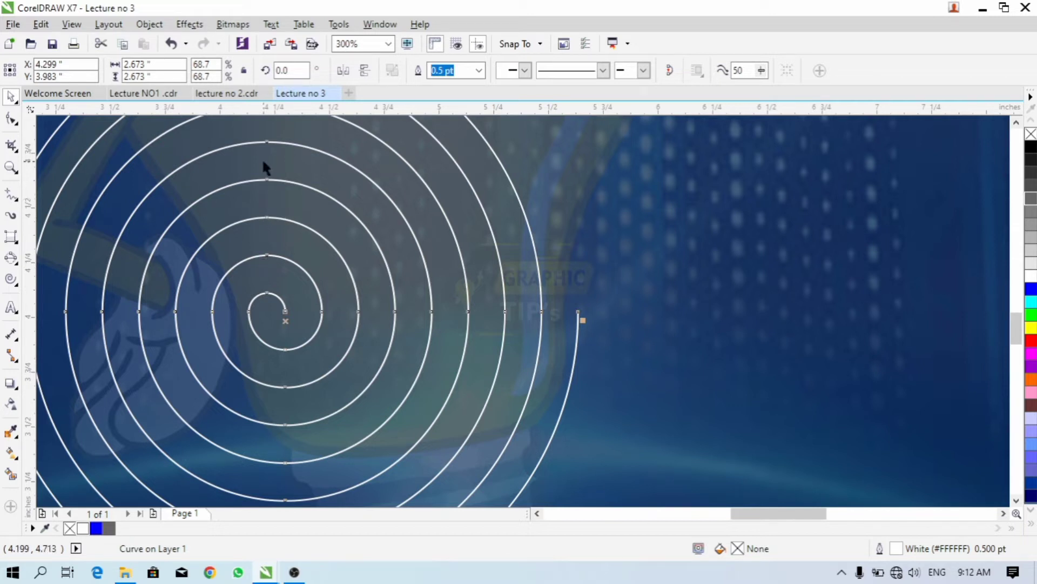
- Draw a logarithmic spiral with 8 revolutions and expansion factor 100, about 2.9 inches wide, beside the eight-revolution symmetrical spiral
scroll(269, 126, "down", 1)
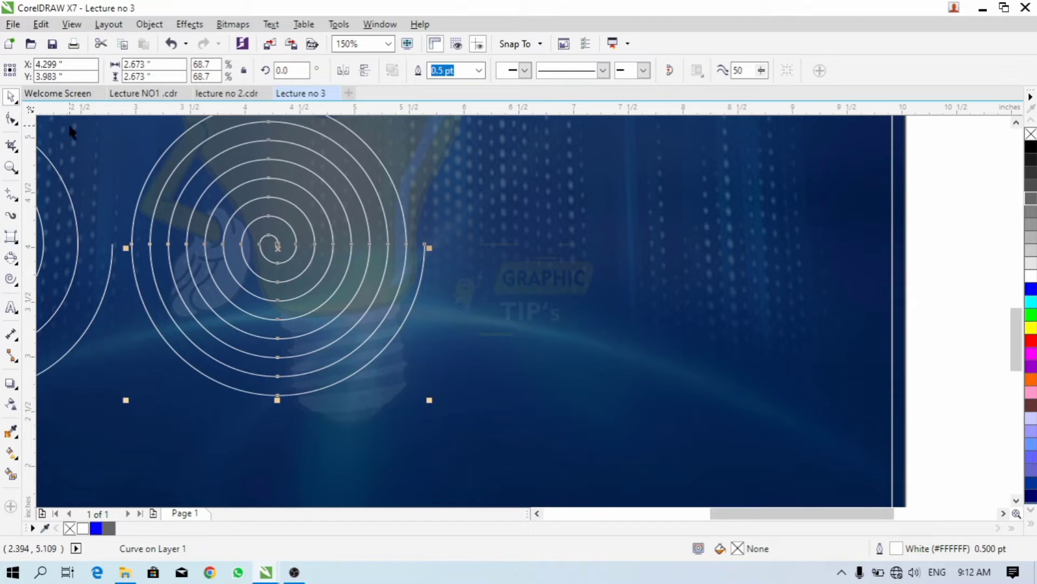
left_click(10, 258)
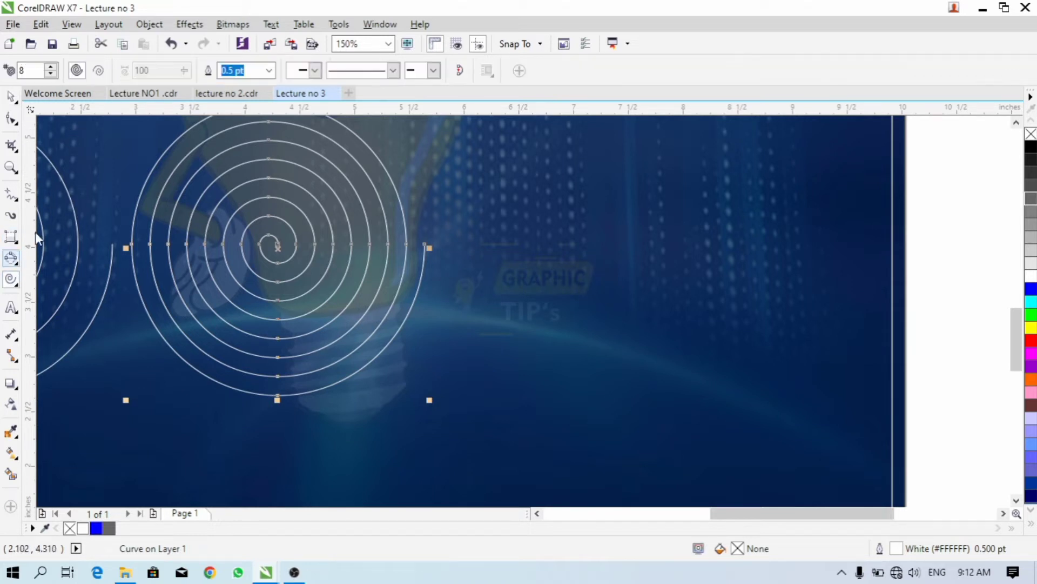
left_click(99, 71)
scroll(173, 257, "down", 1)
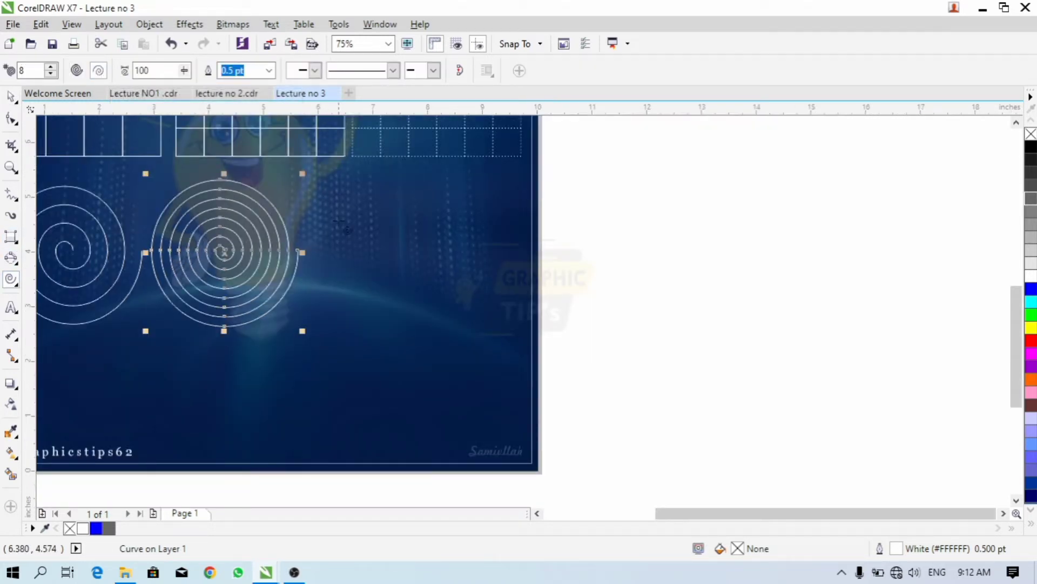
left_click_drag(327, 179, 489, 340)
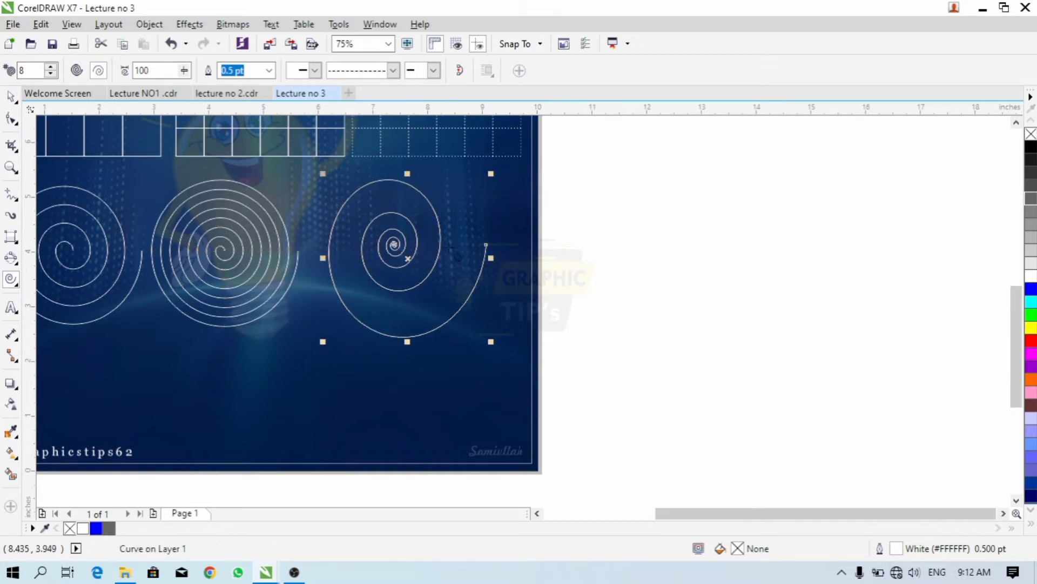
- Give the new logarithmic spiral a solid line style
scroll(389, 241, "up", 2)
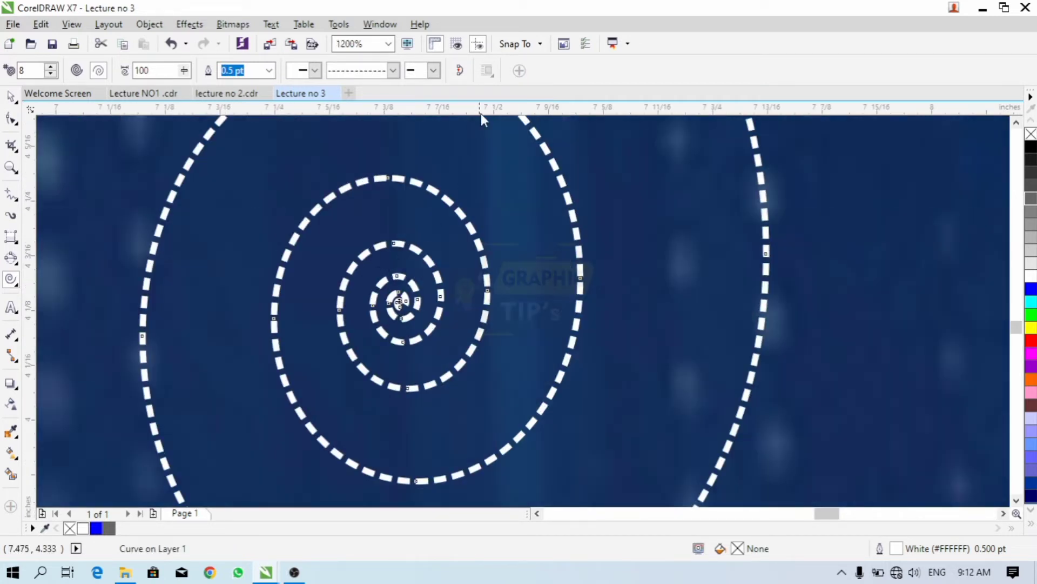
left_click(393, 71)
left_click(395, 98)
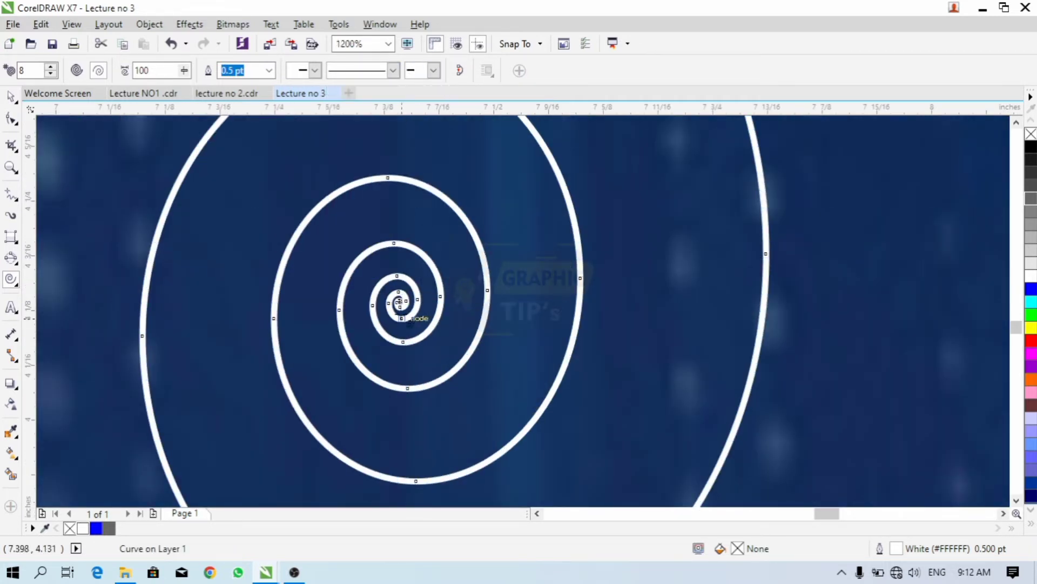
- Examine the ring spacing of the logarithmic spiral up close, from its centre to its outer end
scroll(399, 302, "down", 3)
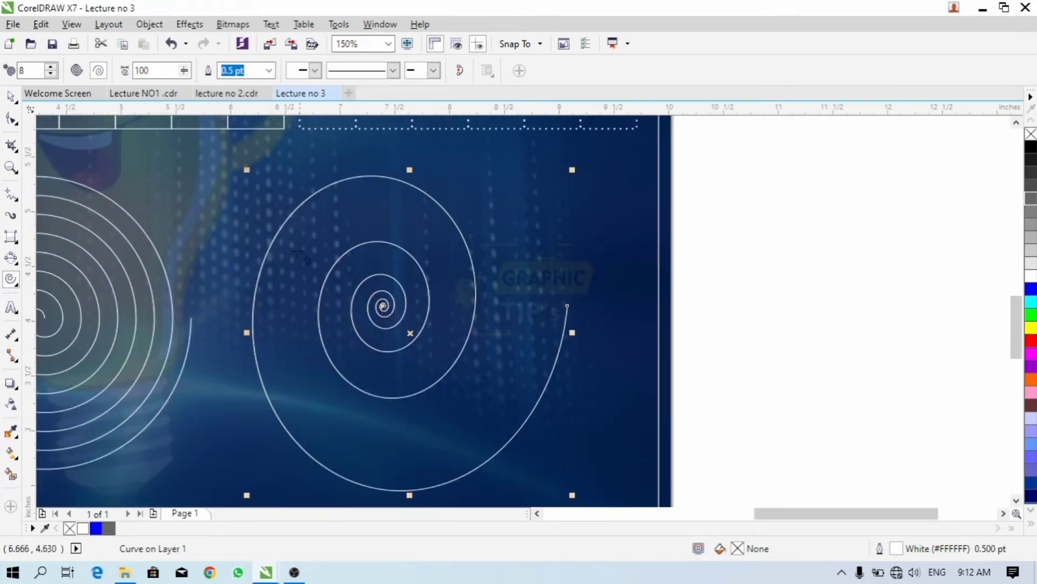
scroll(385, 307, "up", 1)
scroll(388, 306, "up", 3)
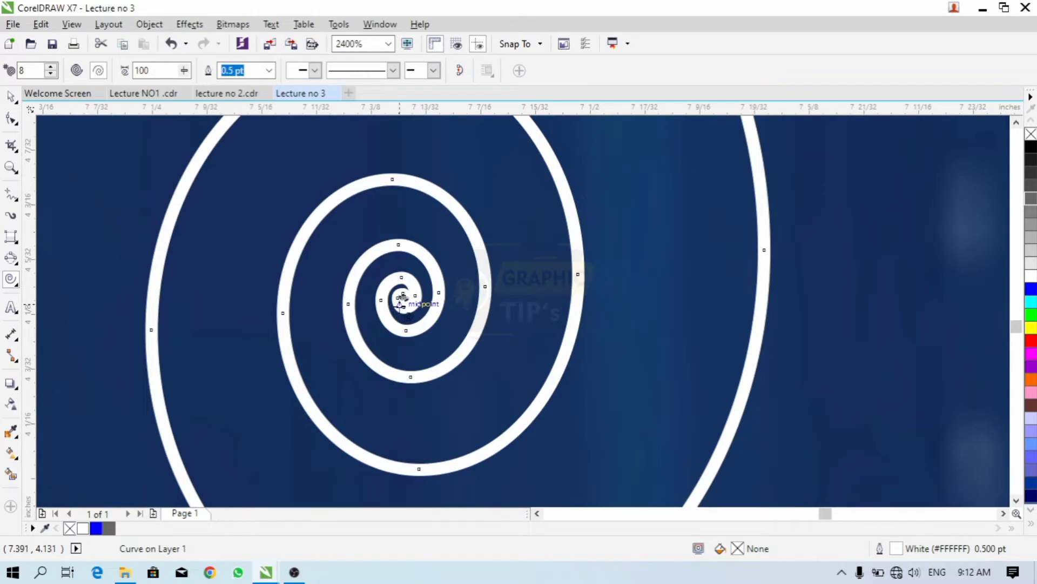
scroll(403, 297, "down", 3)
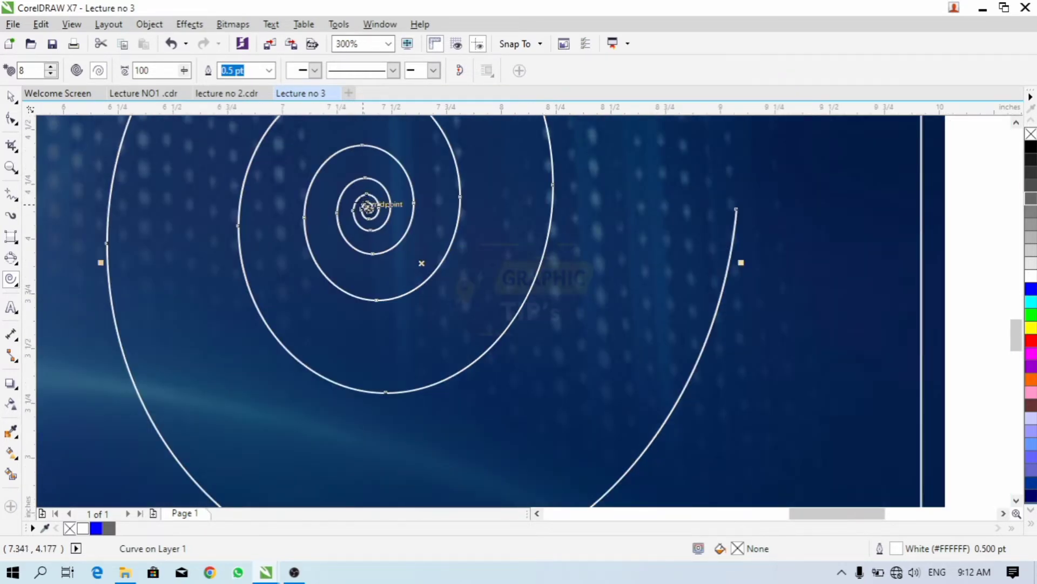
scroll(367, 210, "down", 1)
scroll(392, 270, "down", 1)
key("space")
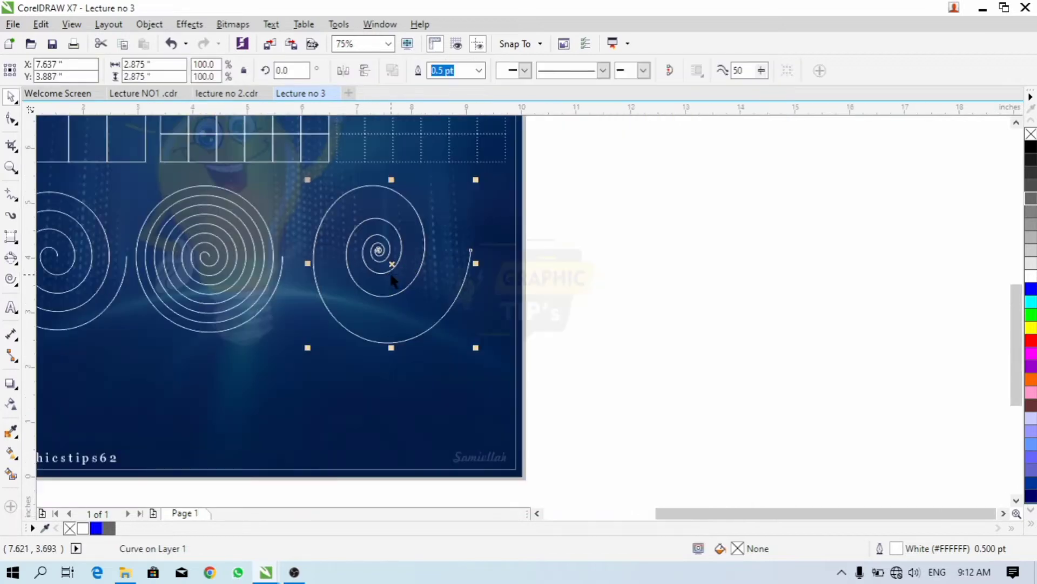
scroll(382, 255, "up", 2)
scroll(378, 268, "down", 2)
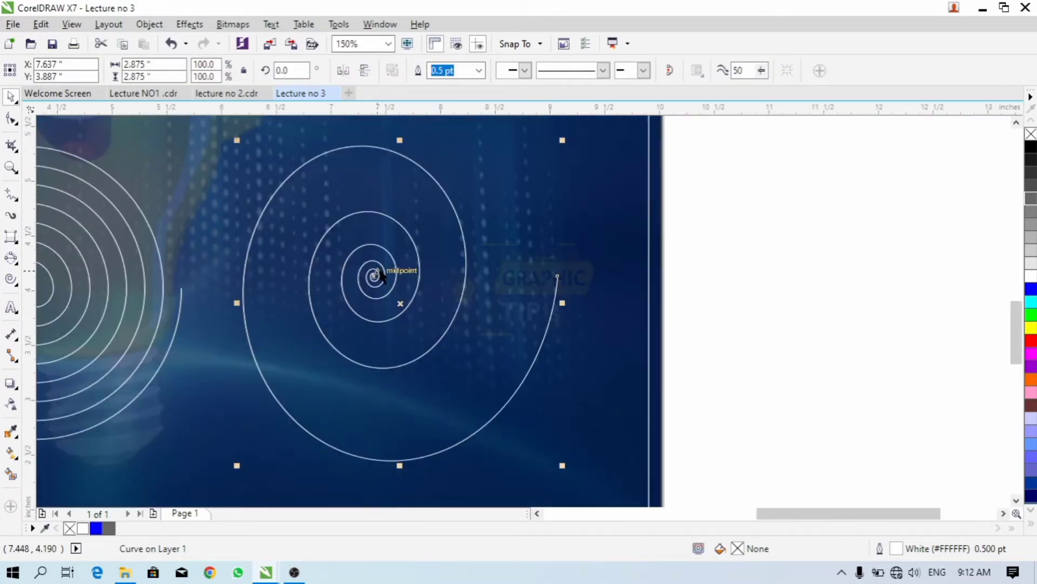
scroll(373, 273, "up", 1)
scroll(378, 273, "down", 2)
scroll(379, 273, "up", 3)
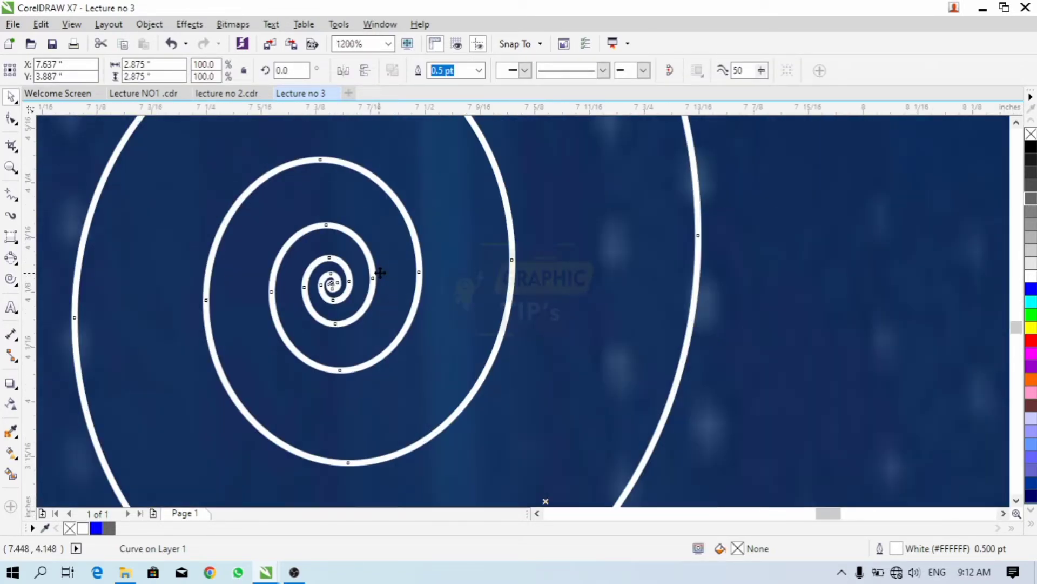
scroll(378, 273, "down", 2)
scroll(378, 270, "up", 2)
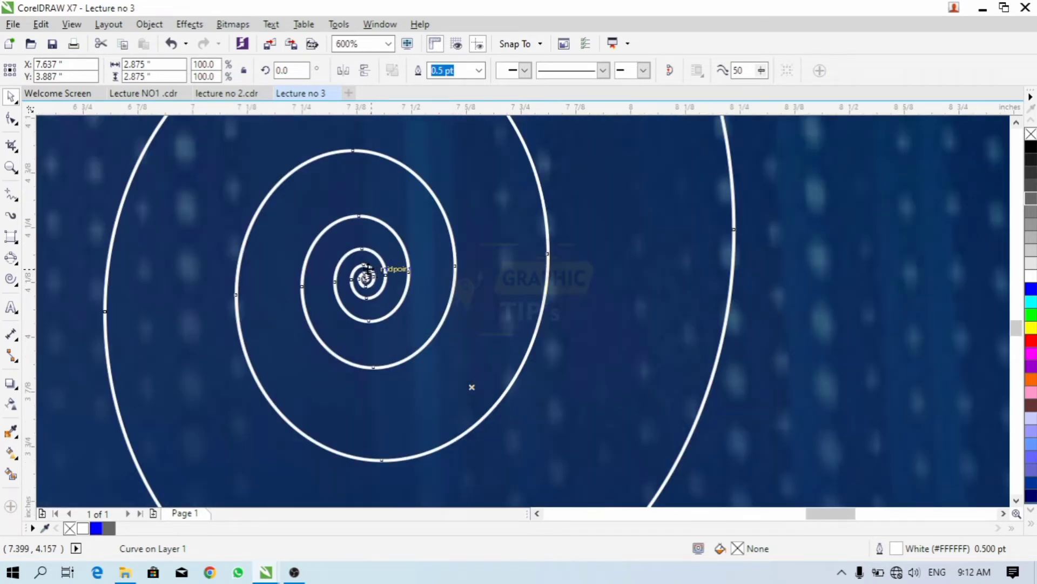
scroll(367, 270, "down", 3)
scroll(365, 275, "up", 3)
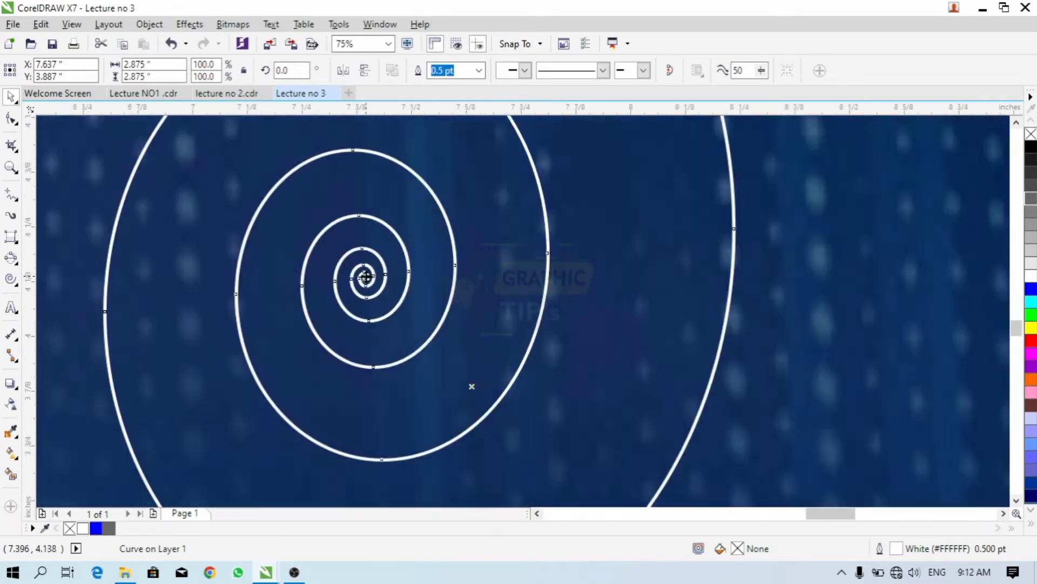
scroll(366, 277, "down", 3)
scroll(366, 278, "up", 2)
scroll(367, 281, "down", 1)
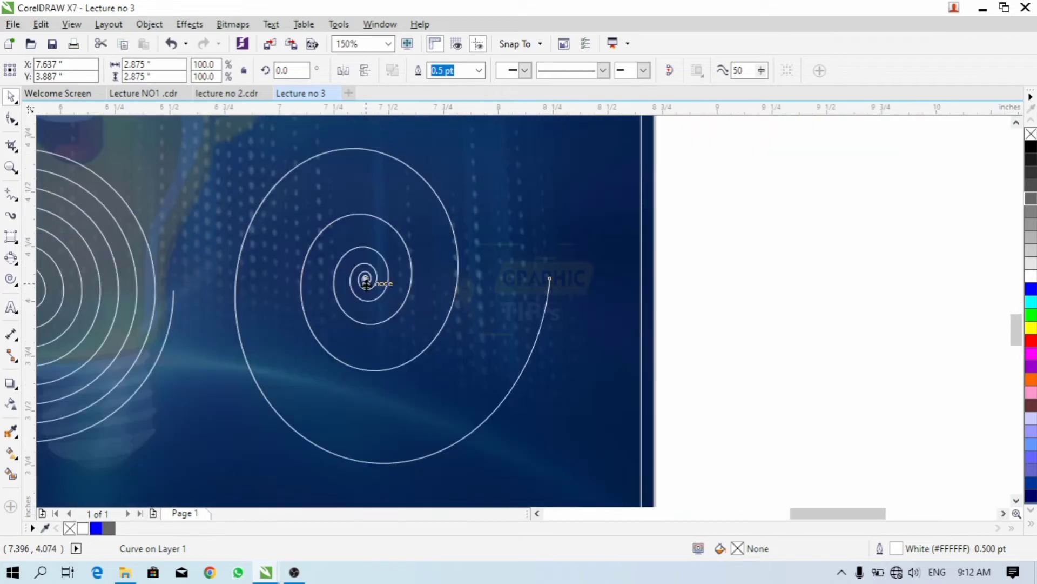
scroll(366, 282, "up", 1)
scroll(366, 279, "down", 1)
scroll(366, 276, "up", 1)
scroll(366, 276, "down", 2)
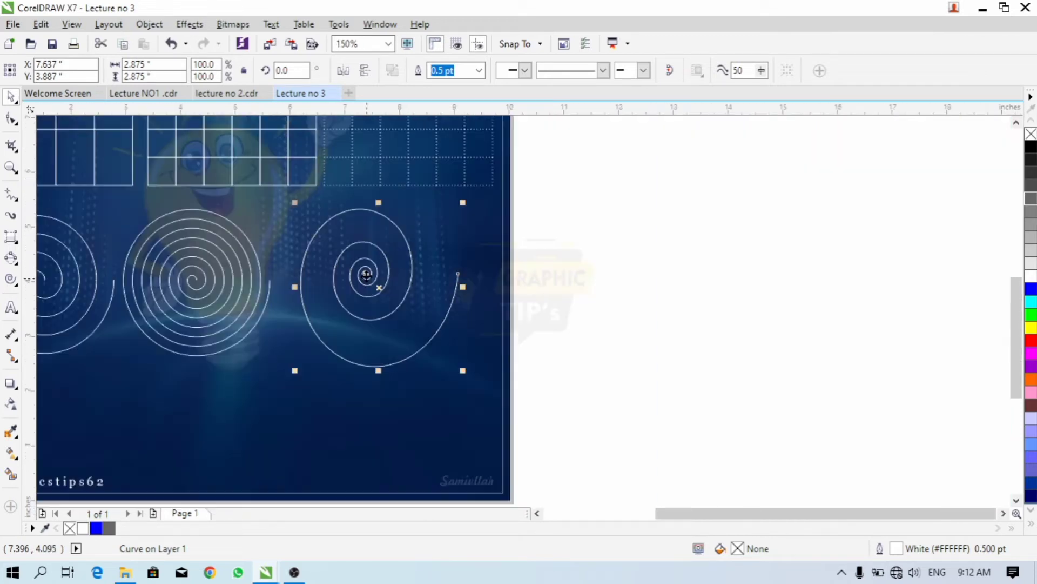
scroll(367, 276, "up", 2)
scroll(366, 276, "down", 2)
scroll(366, 277, "up", 2)
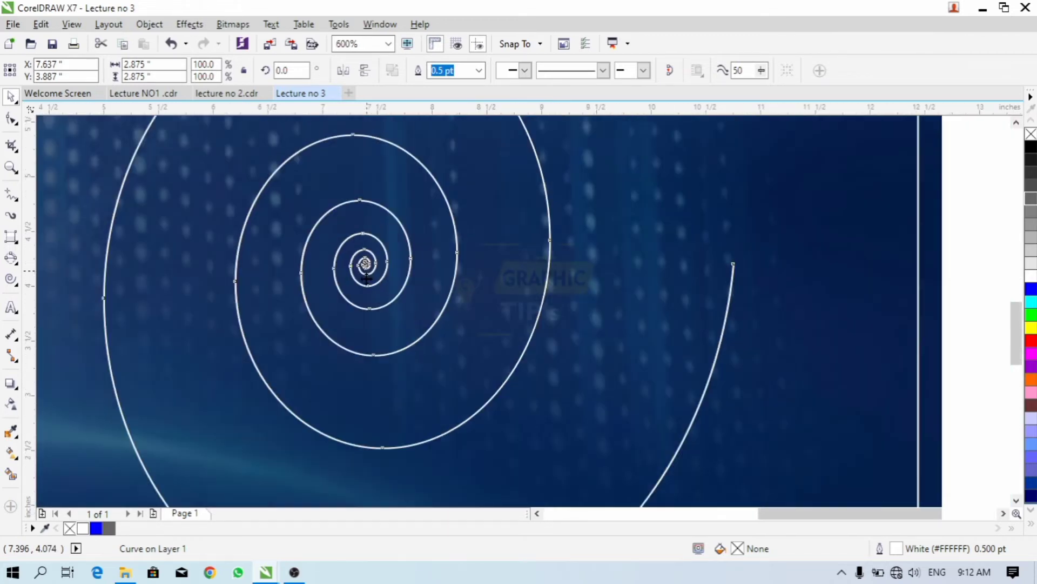
scroll(366, 278, "down", 2)
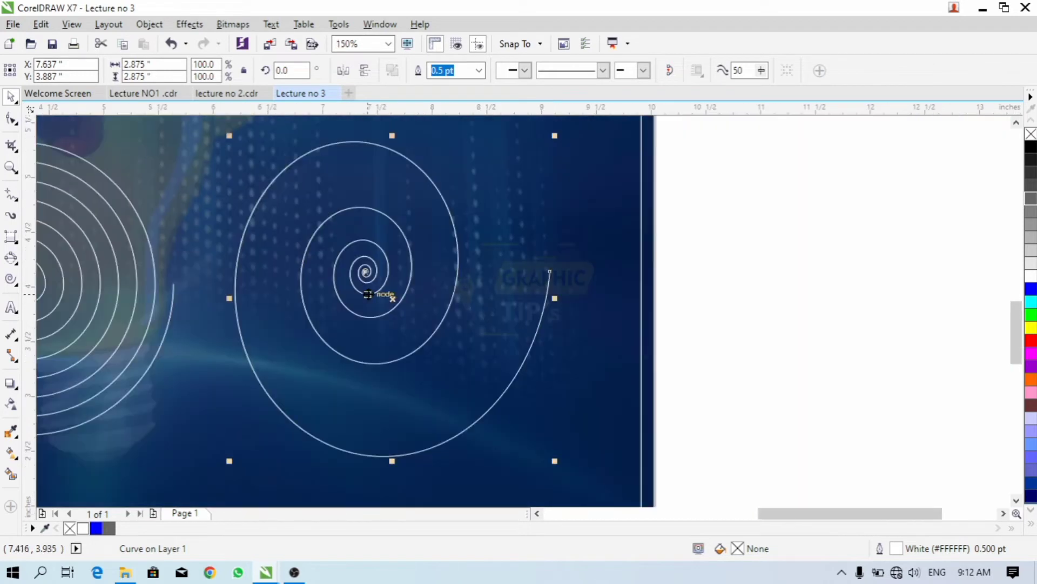
- Deselect the finished logarithmic spiral
key("a")
left_click(994, 286)
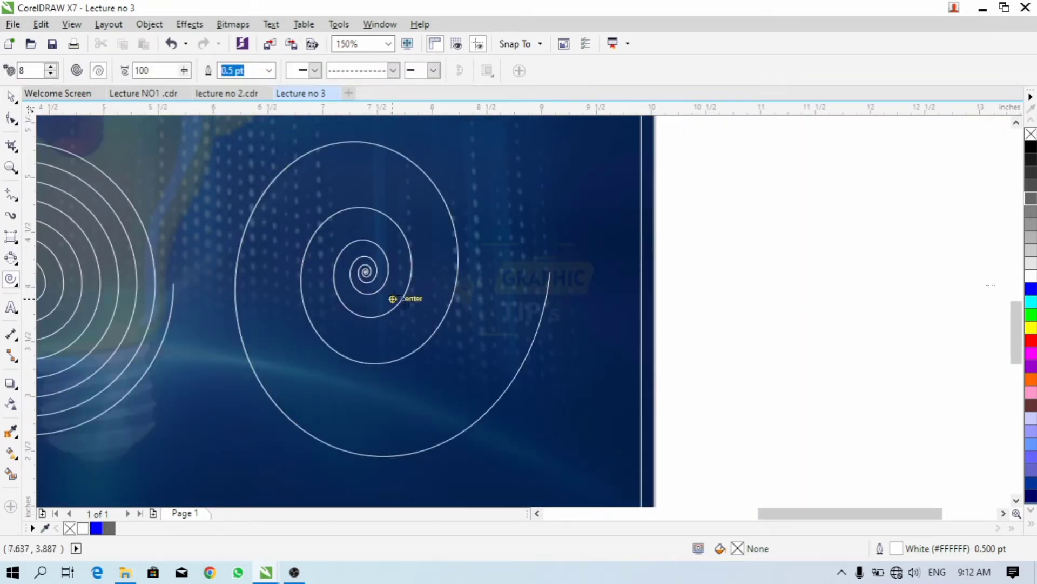
key("space")
left_click(368, 272)
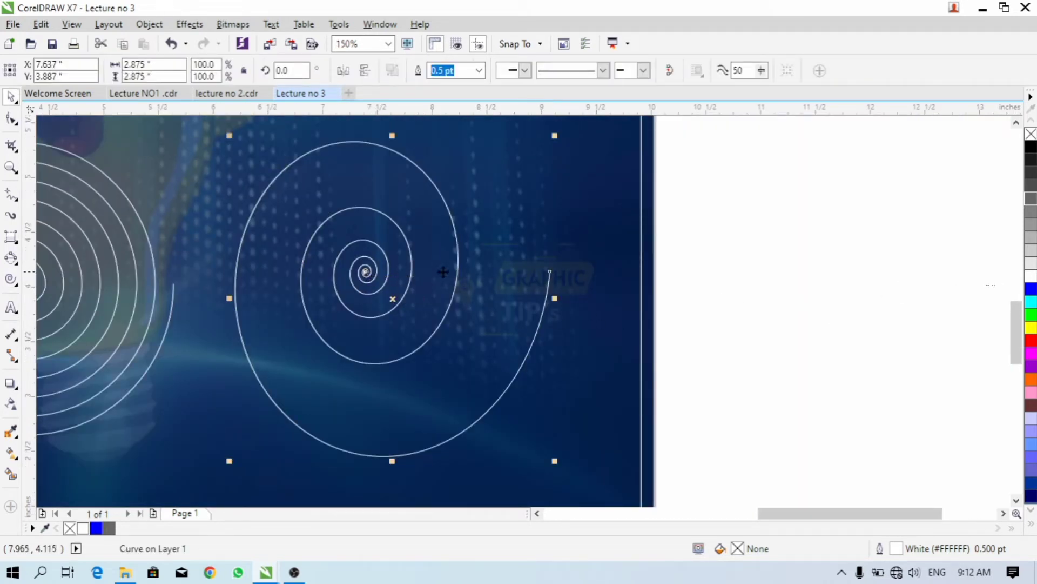
scroll(443, 271, "down", 1)
left_click(637, 267)
scroll(634, 268, "down", 1)
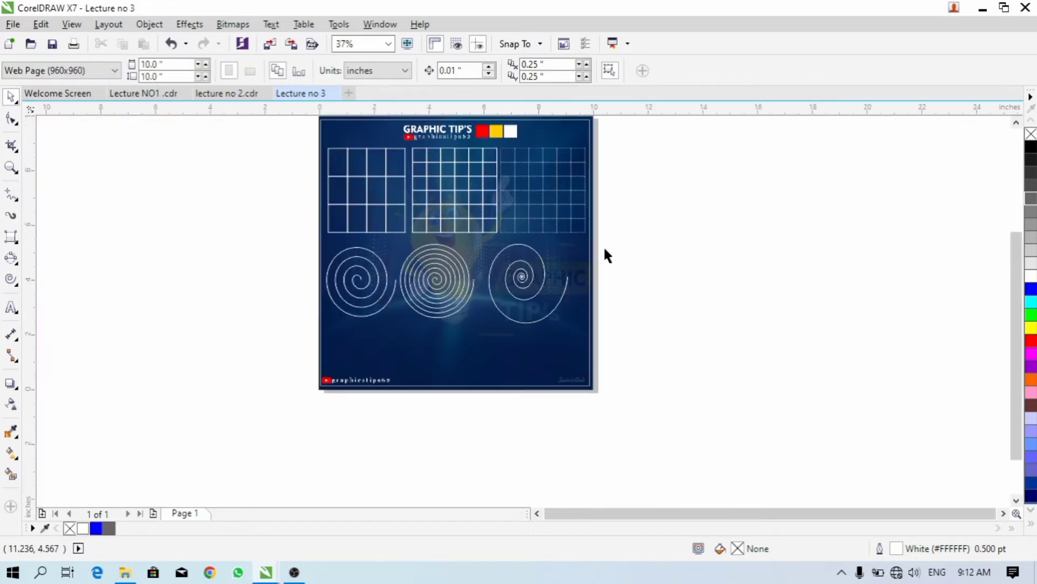
scroll(503, 171, "up", 1)
scroll(308, 236, "down", 1)
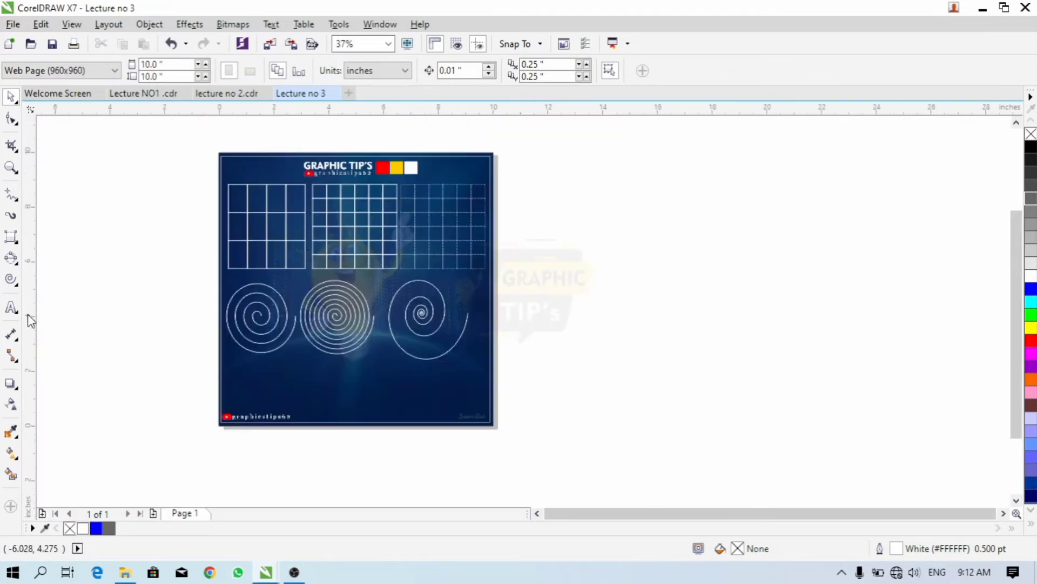
- Draw a heart about 1.86 inches wide and high with the Basic Shapes tool, beneath the first spiral
left_click(12, 280)
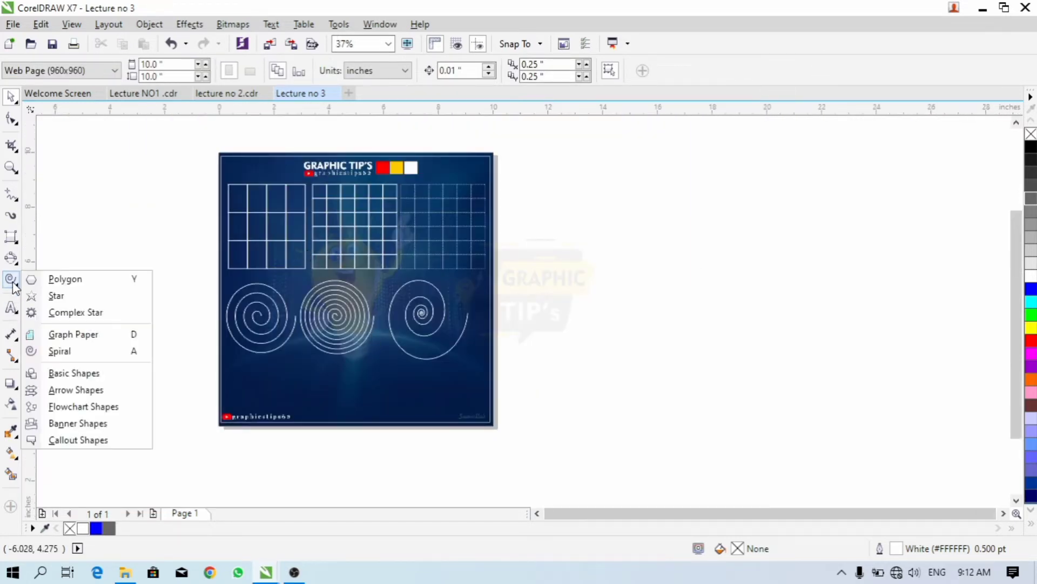
left_click(64, 373)
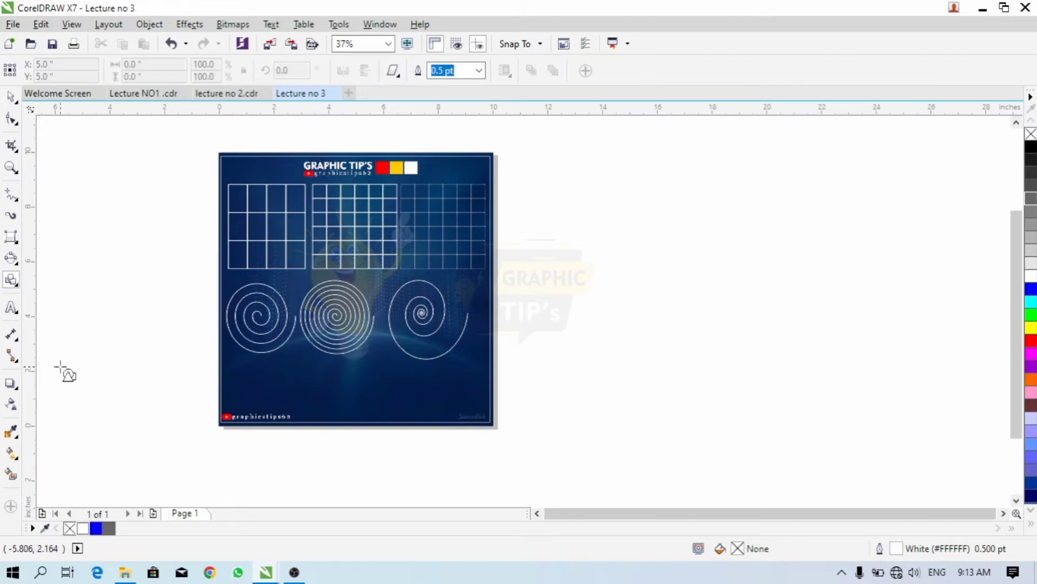
scroll(312, 395, "up", 1)
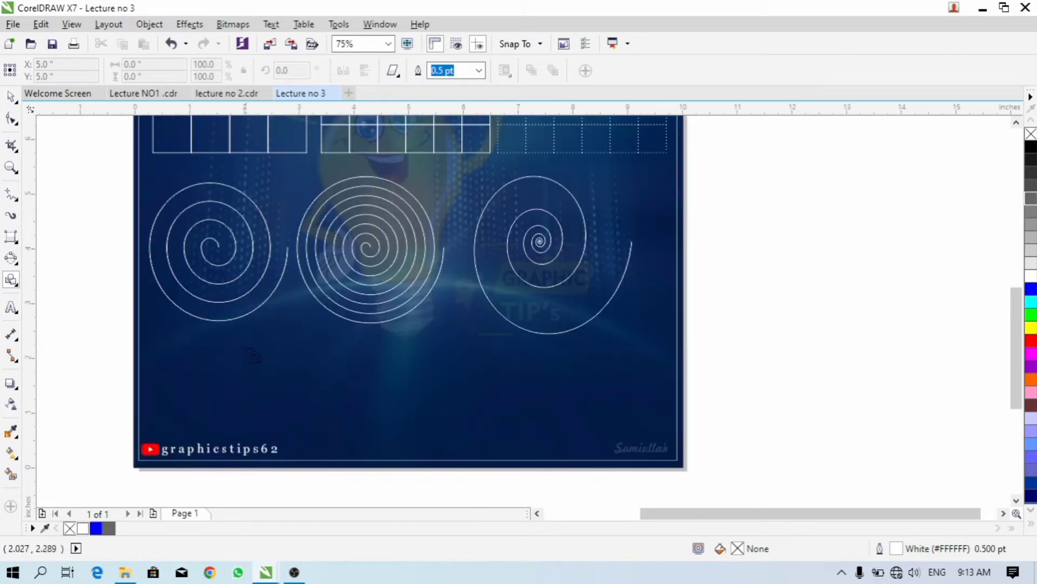
scroll(216, 340, "up", 1)
scroll(216, 341, "down", 1)
scroll(205, 324, "up", 1)
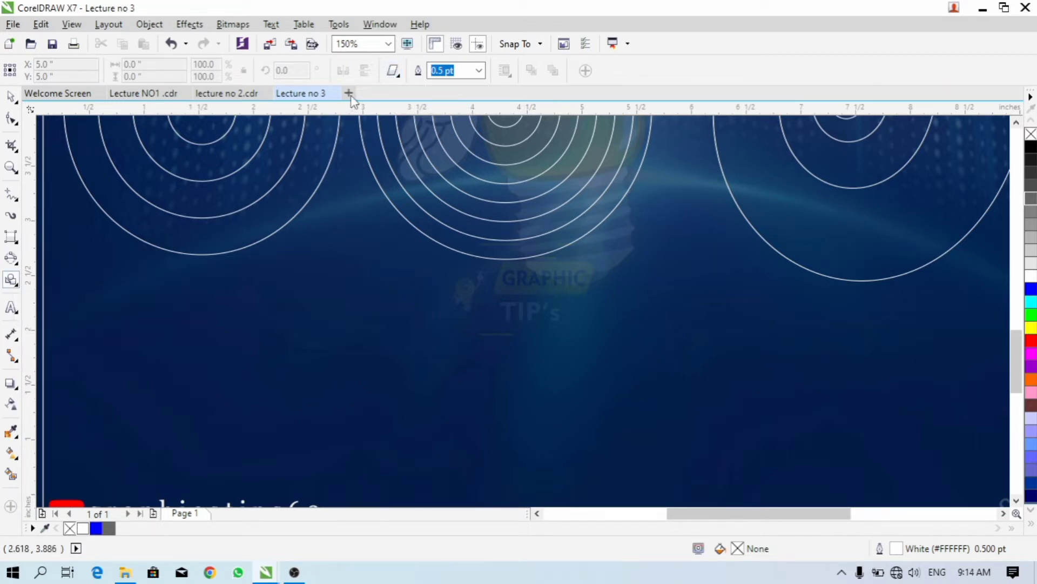
left_click(393, 72)
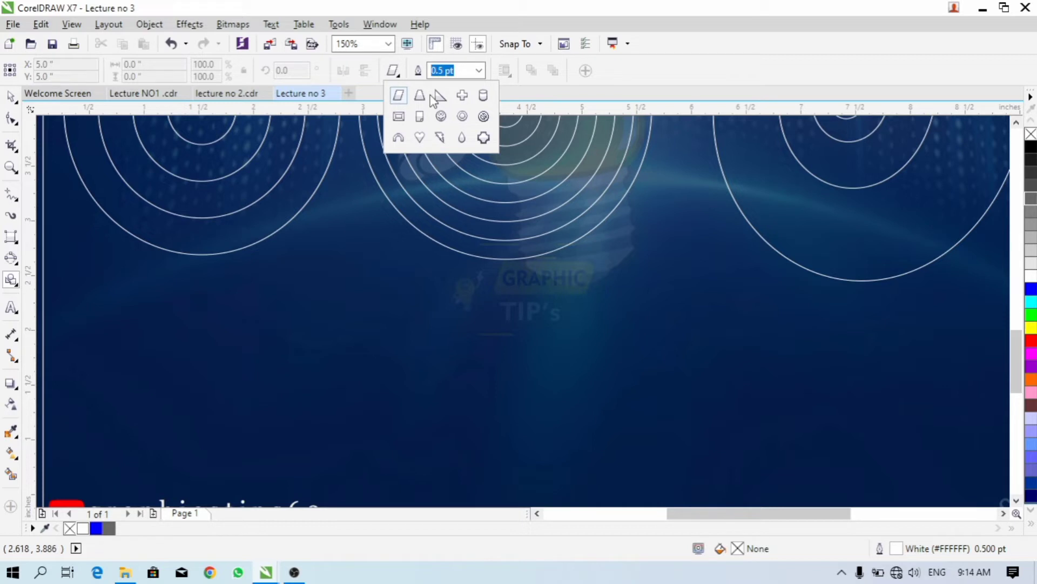
left_click(419, 138)
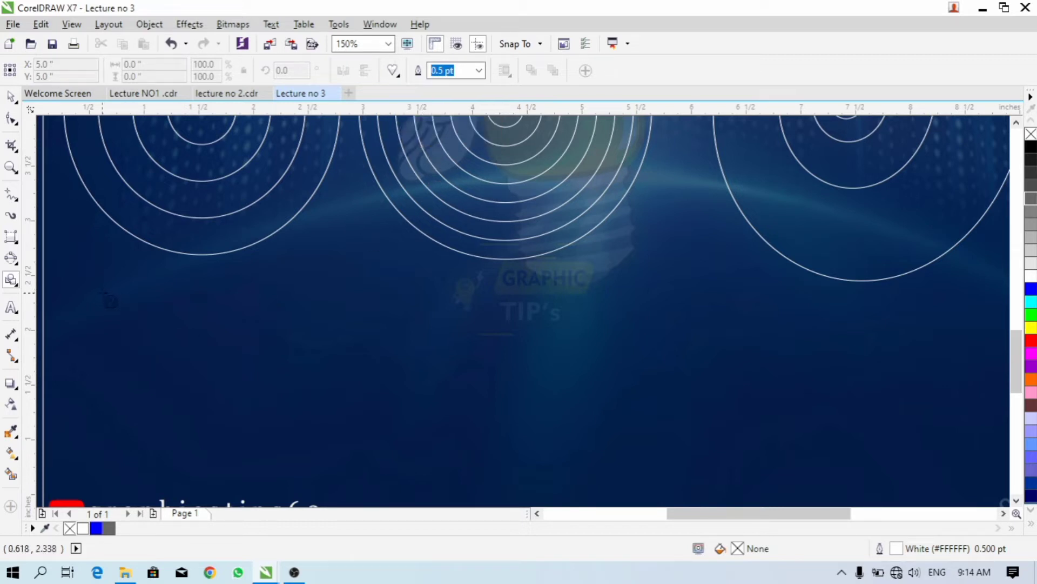
left_click_drag(102, 293, 306, 418)
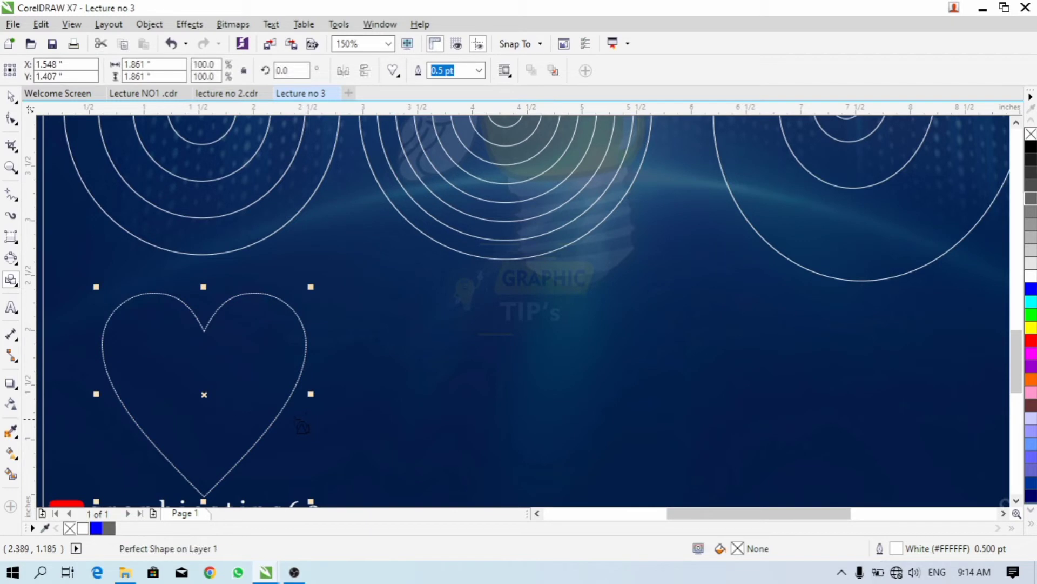
- Move the heart slightly upward, closer to the first spiral
key("space")
left_click_drag(200, 393, 206, 378)
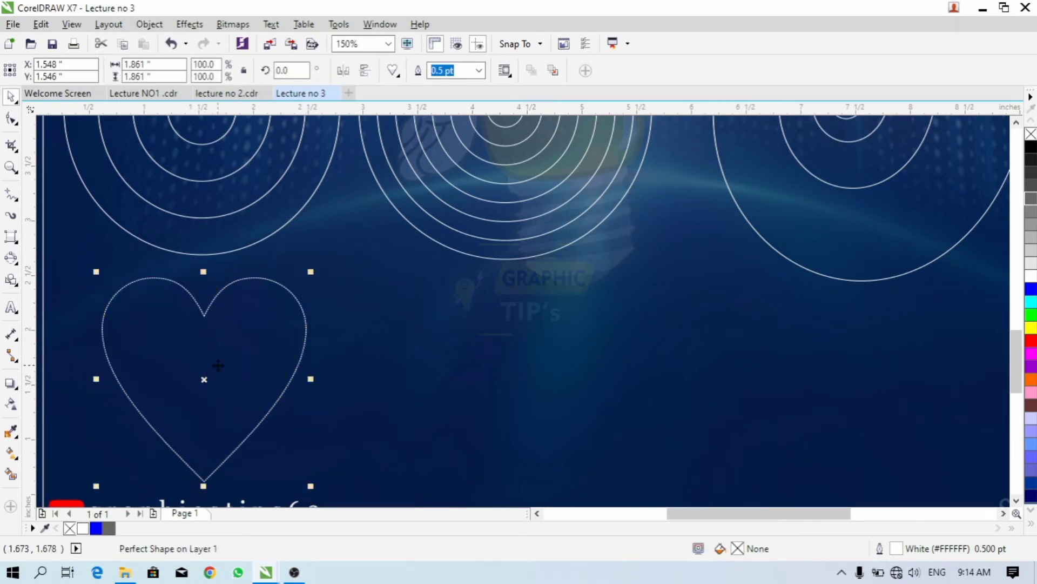
scroll(207, 377, "down", 3)
scroll(207, 378, "up", 3)
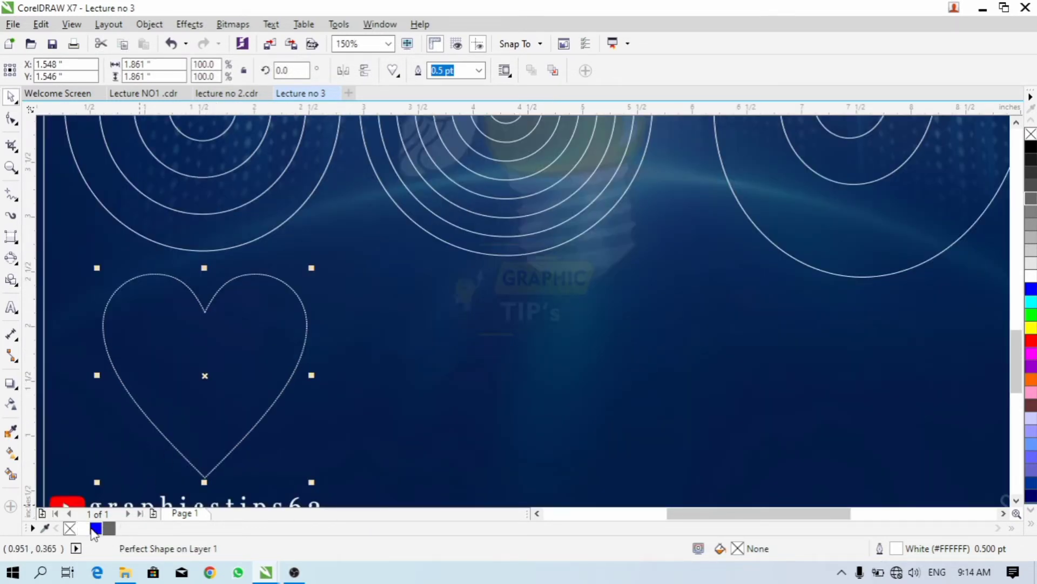
- Fill the heart with red and remove its outline
left_click(83, 528)
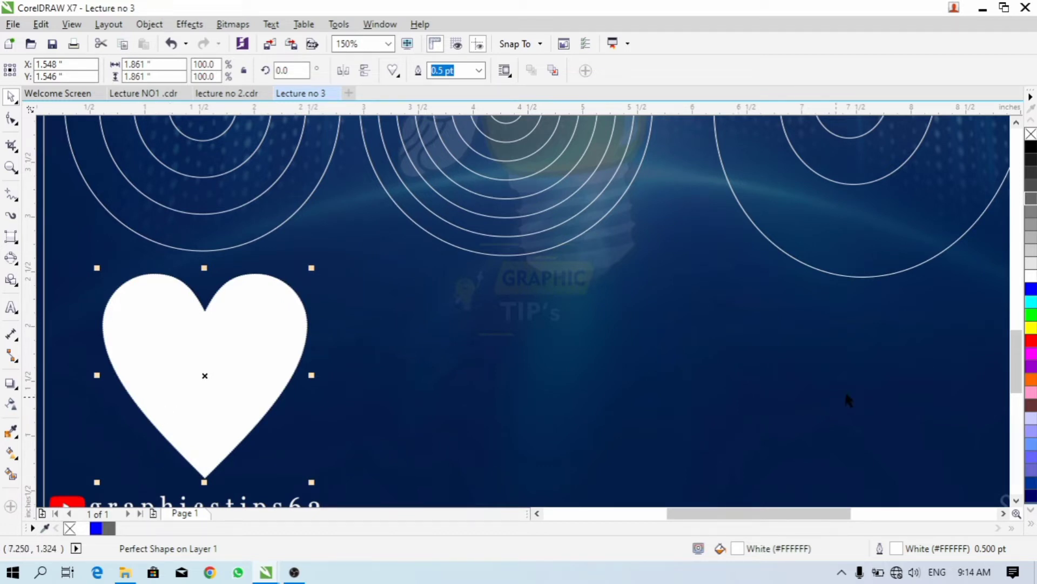
left_click(1031, 339)
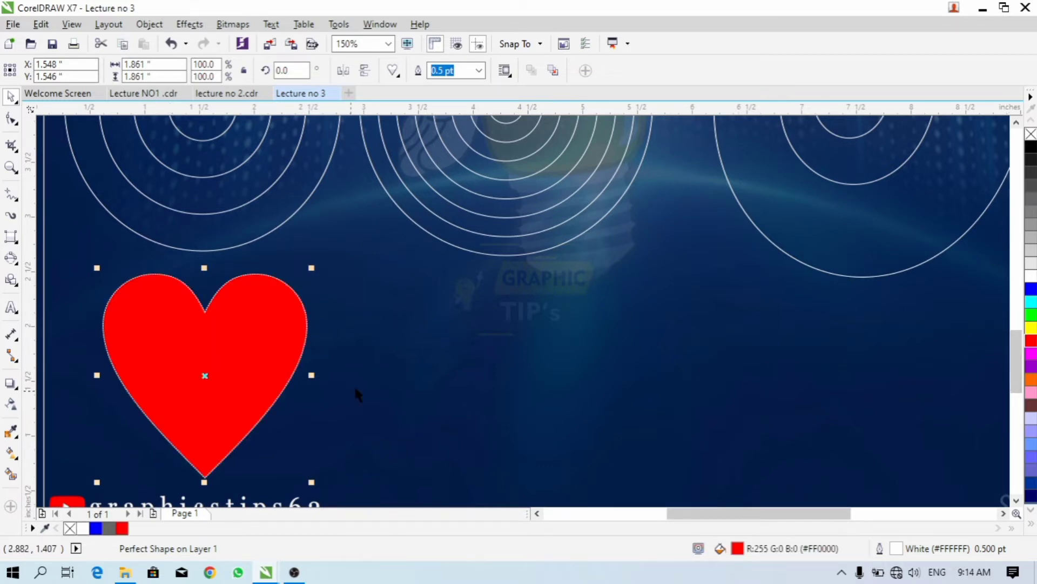
right_click(70, 528)
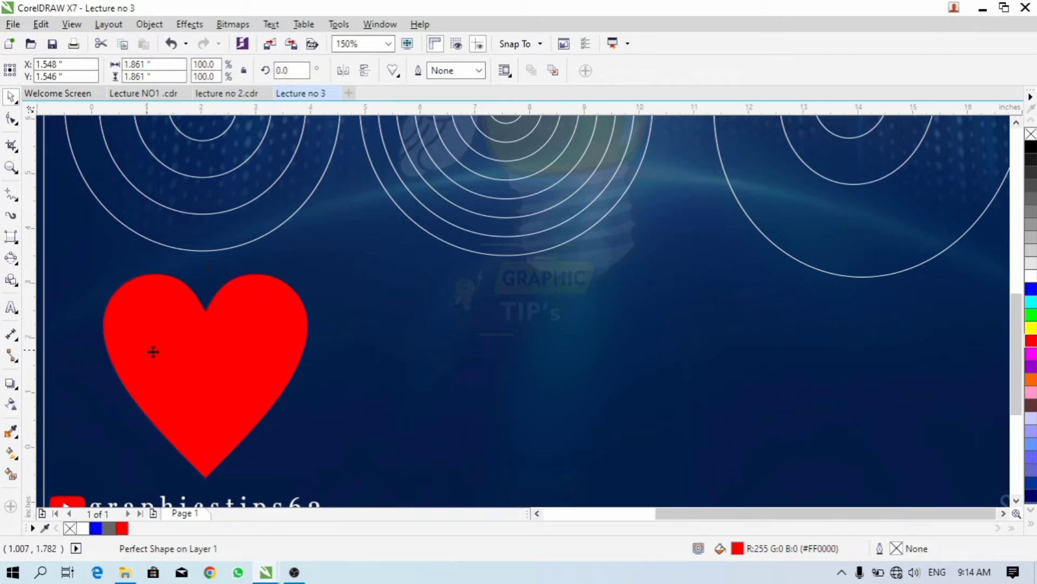
scroll(153, 351, "down", 2)
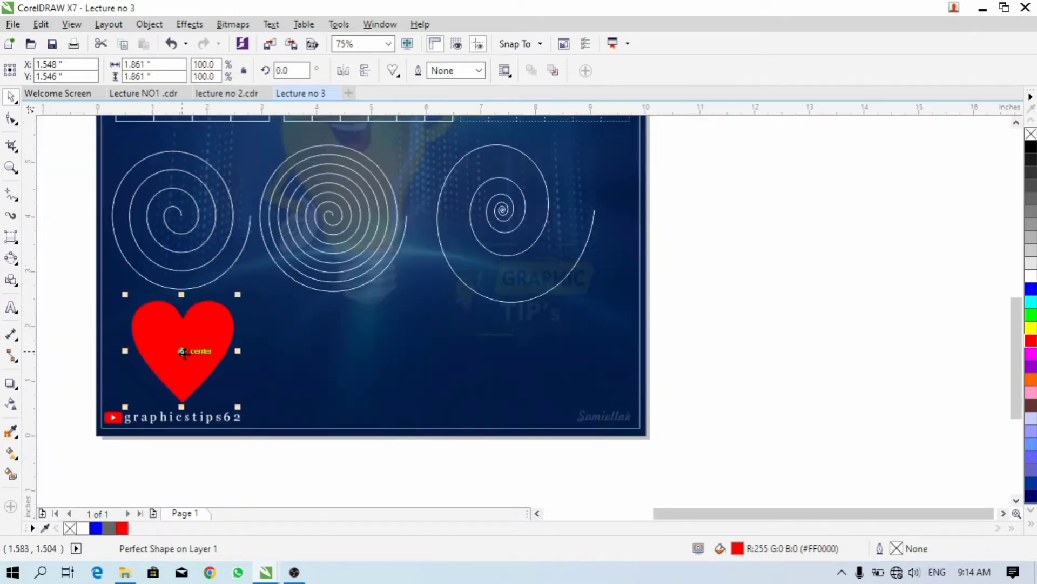
- Draw a smiley face about 1.83 inches wide and high with the Basic Shapes tool, beside the red heart
scroll(172, 348, "up", 2)
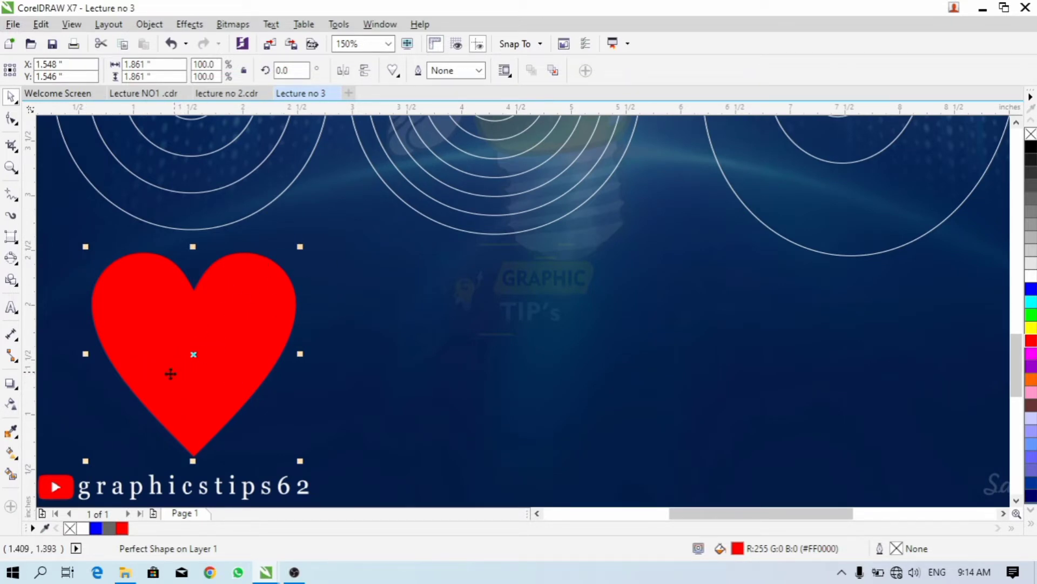
scroll(242, 357, "down", 2)
scroll(242, 359, "up", 2)
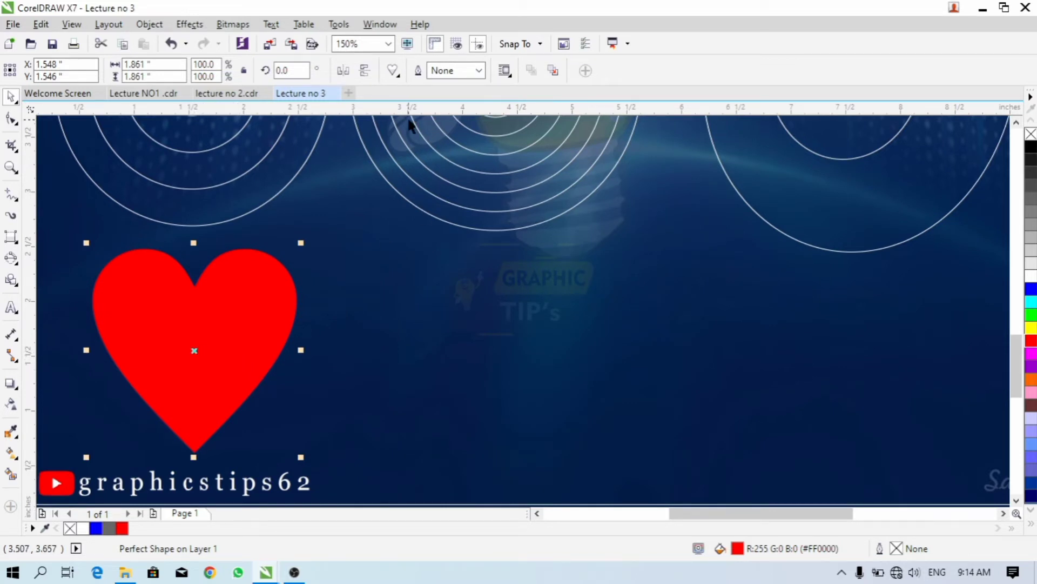
left_click(391, 71)
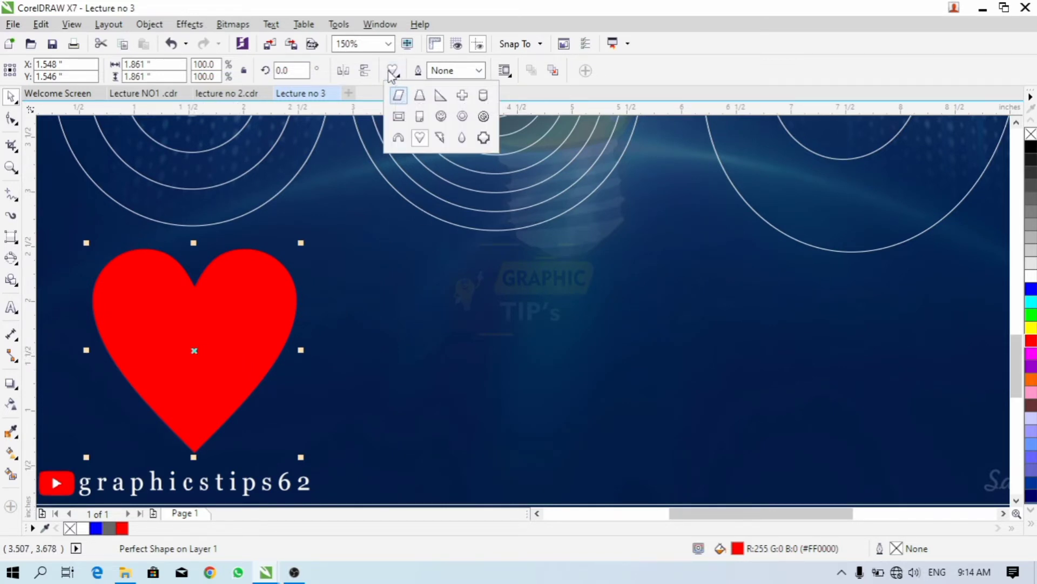
left_click(440, 117)
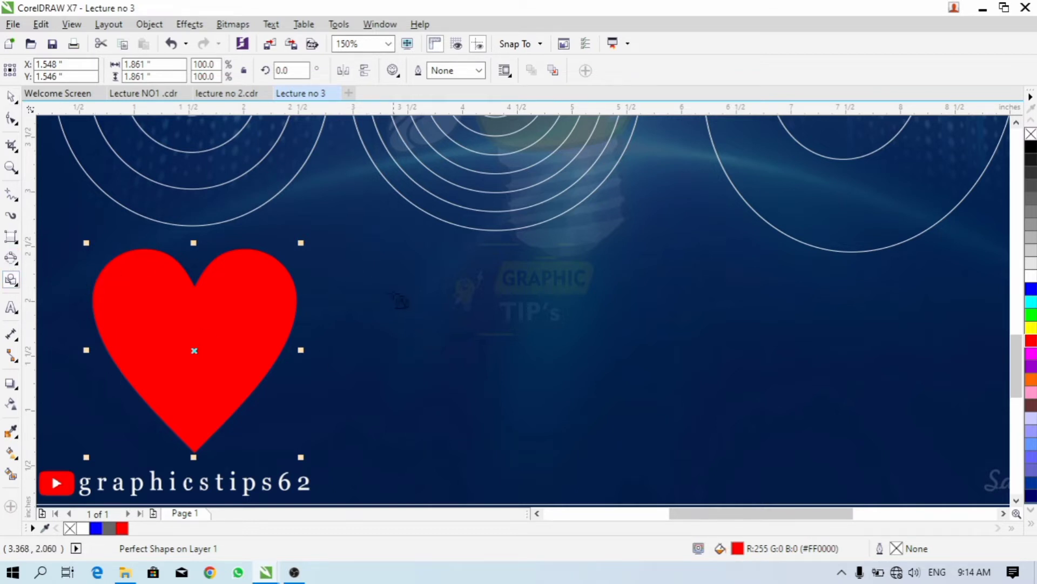
left_click_drag(369, 259, 579, 471)
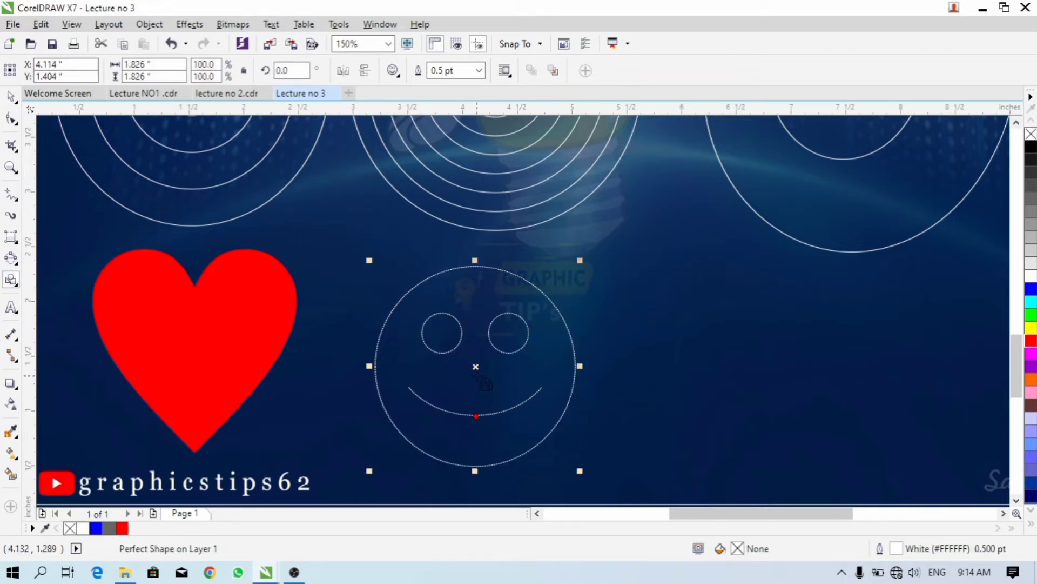
- Undo the small stray smiley inside the face and move the large smiley slightly up and left, level with the heart
left_click_drag(449, 341, 481, 371)
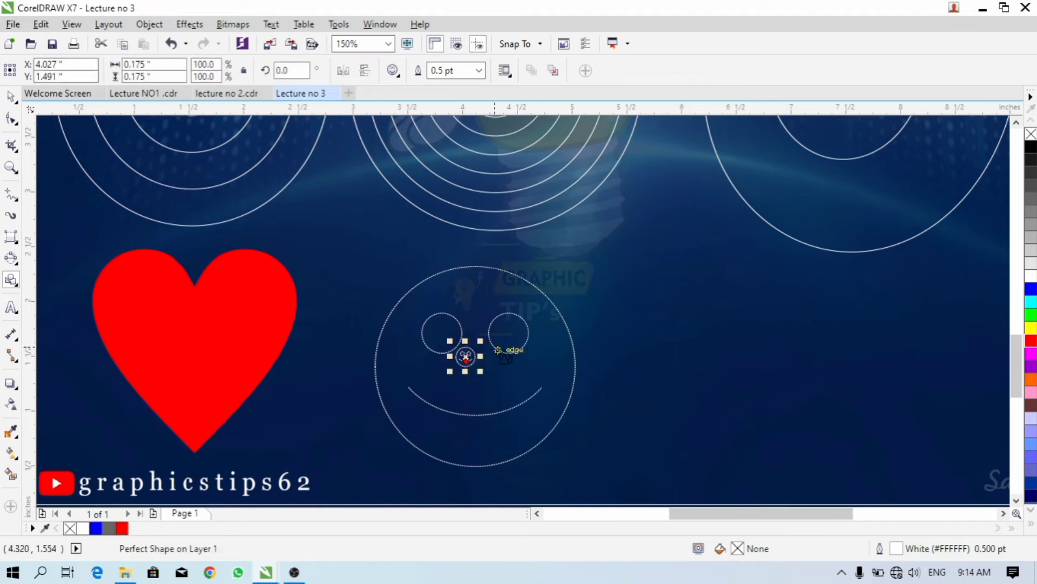
key("ctrl+z")
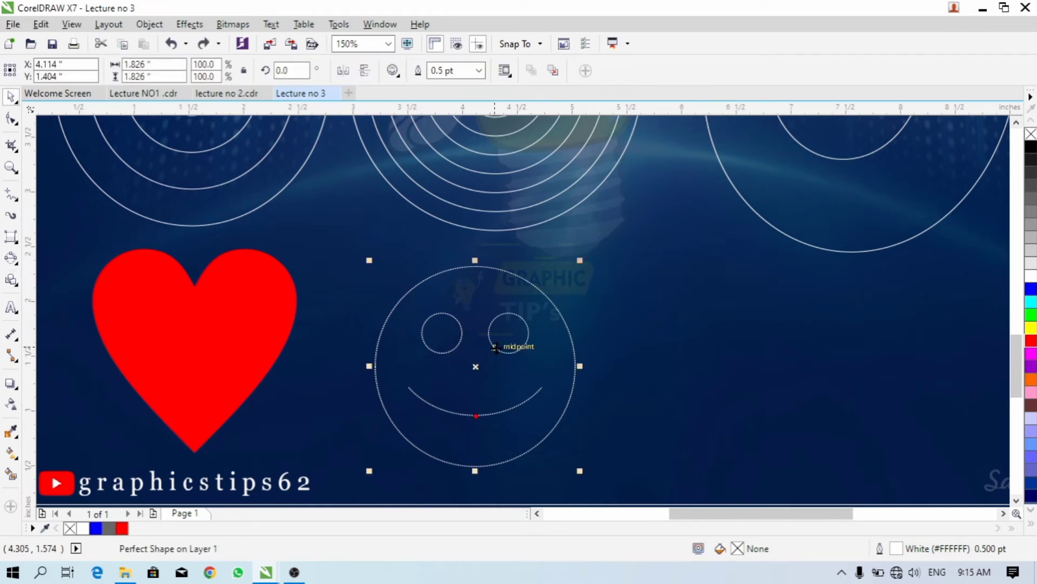
left_click_drag(491, 363, 483, 347)
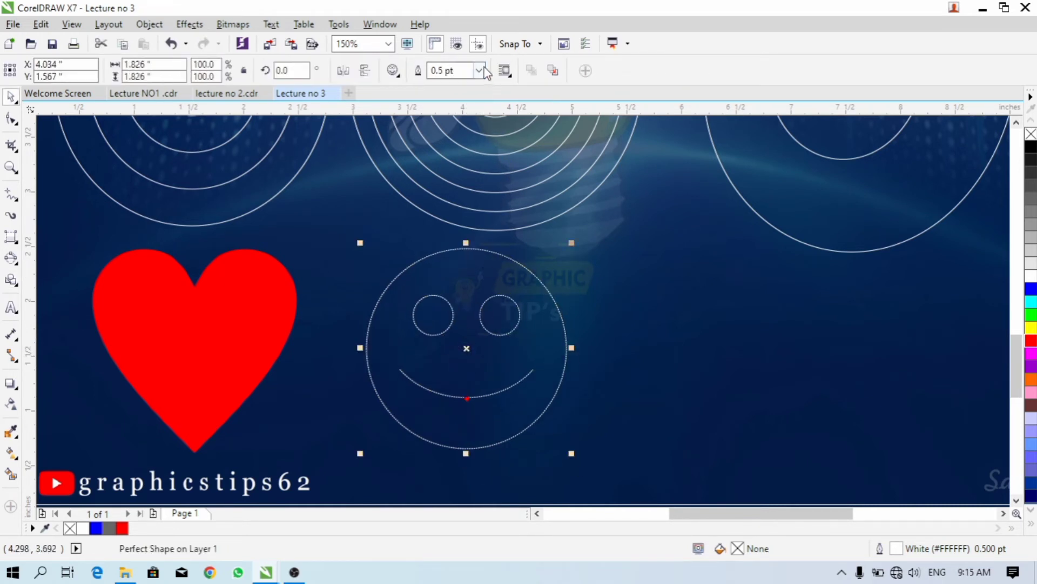
- Examine the smiley's outline, eyes and the red control node on its mouth
scroll(470, 254, "up", 2)
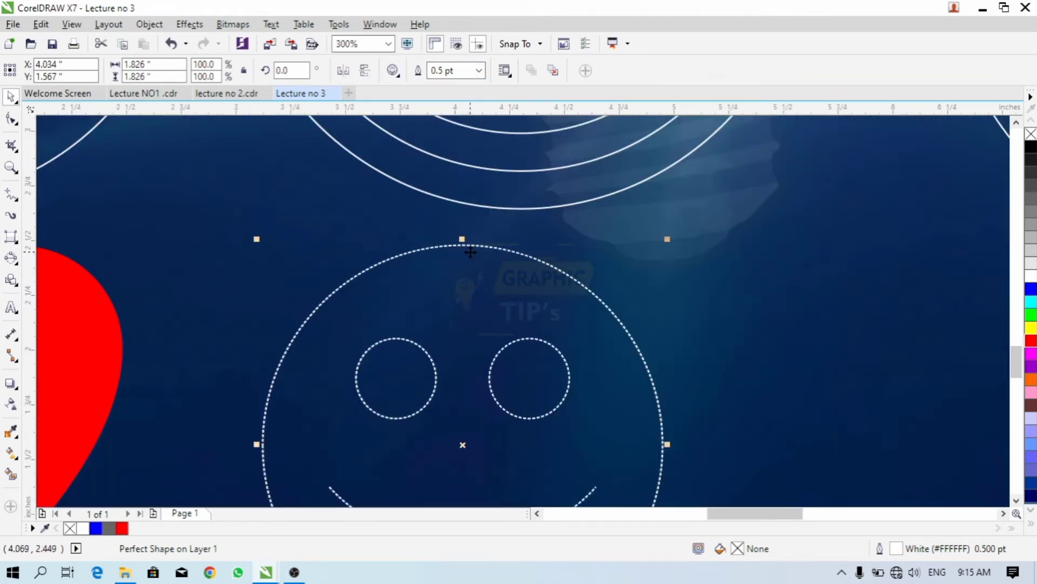
scroll(462, 260, "down", 2)
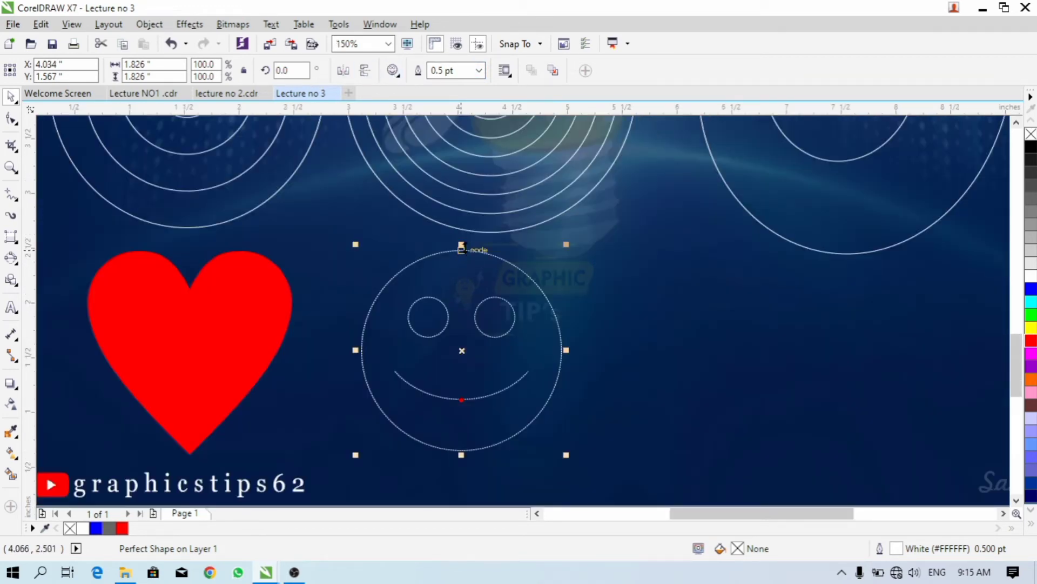
scroll(463, 260, "up", 2)
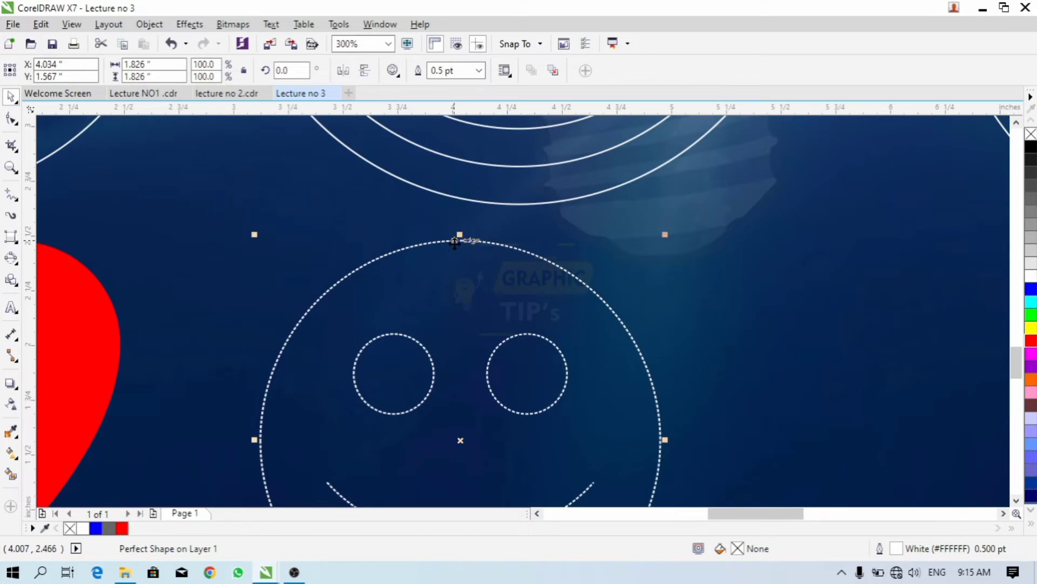
scroll(449, 281, "down", 2)
scroll(438, 315, "up", 2)
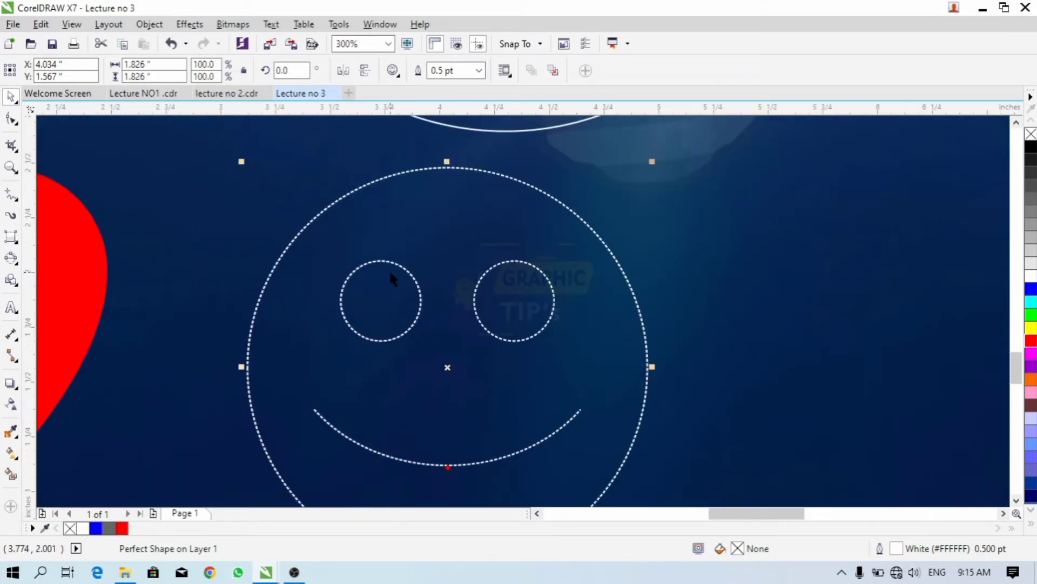
scroll(390, 288, "down", 2)
scroll(441, 401, "up", 2)
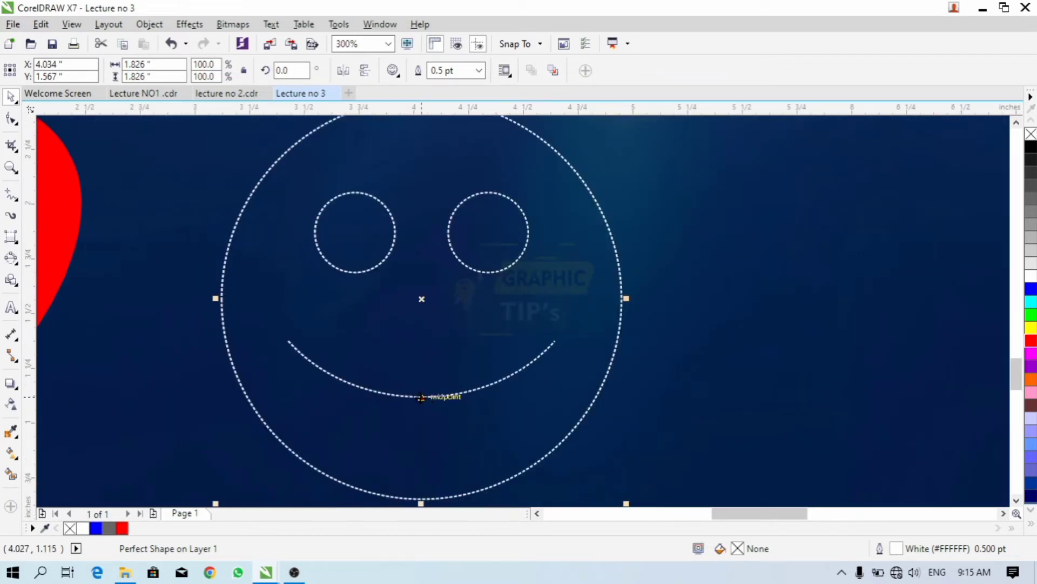
left_click(421, 398)
scroll(422, 351, "down", 1)
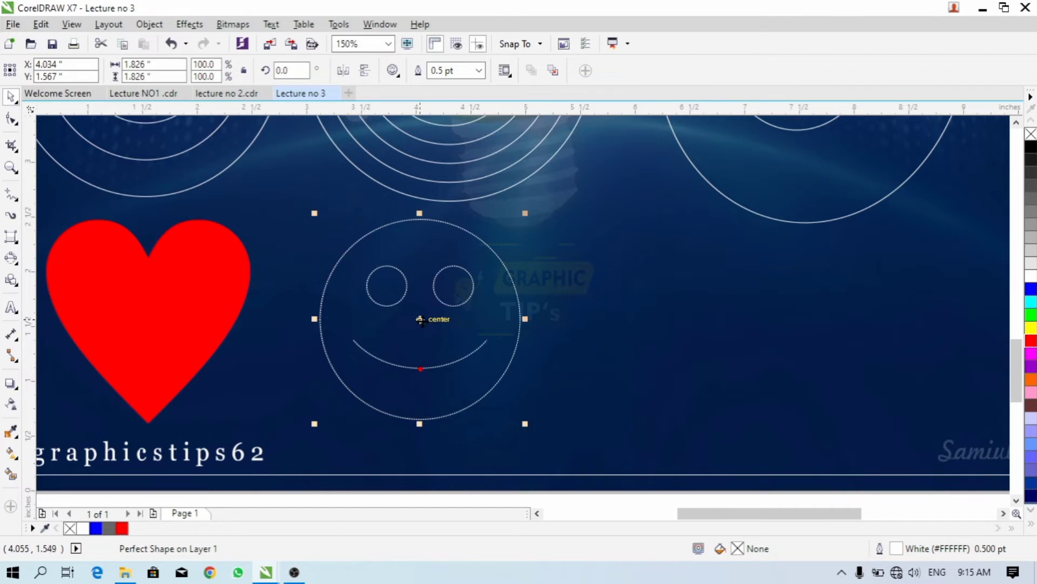
- Reshape the smiley's mouth with the Shape tool, first into a deeper smile and then into a frown
left_click(12, 119)
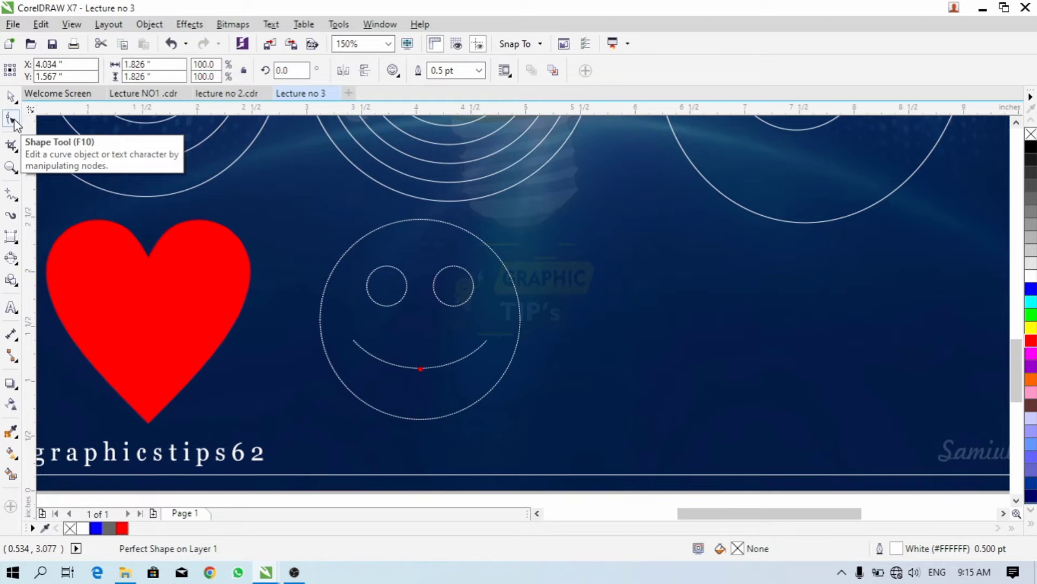
left_click(13, 120)
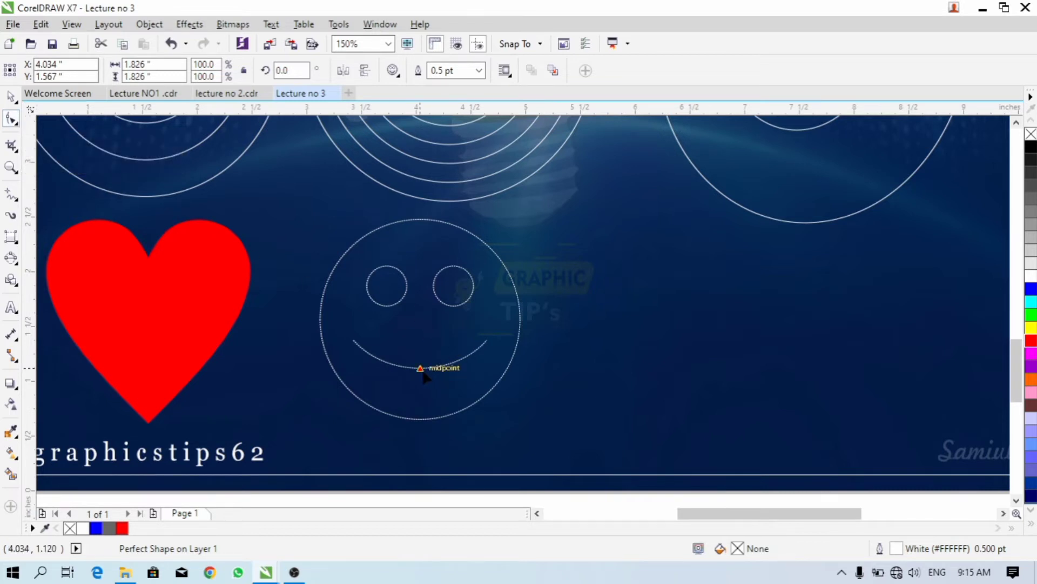
left_click_drag(424, 372, 424, 430)
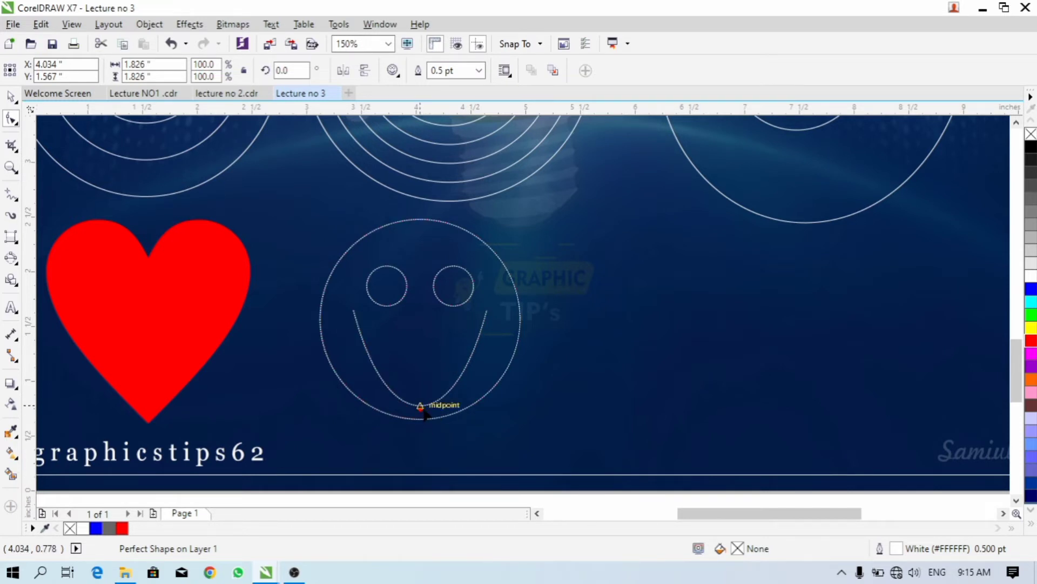
left_click_drag(420, 406, 428, 280)
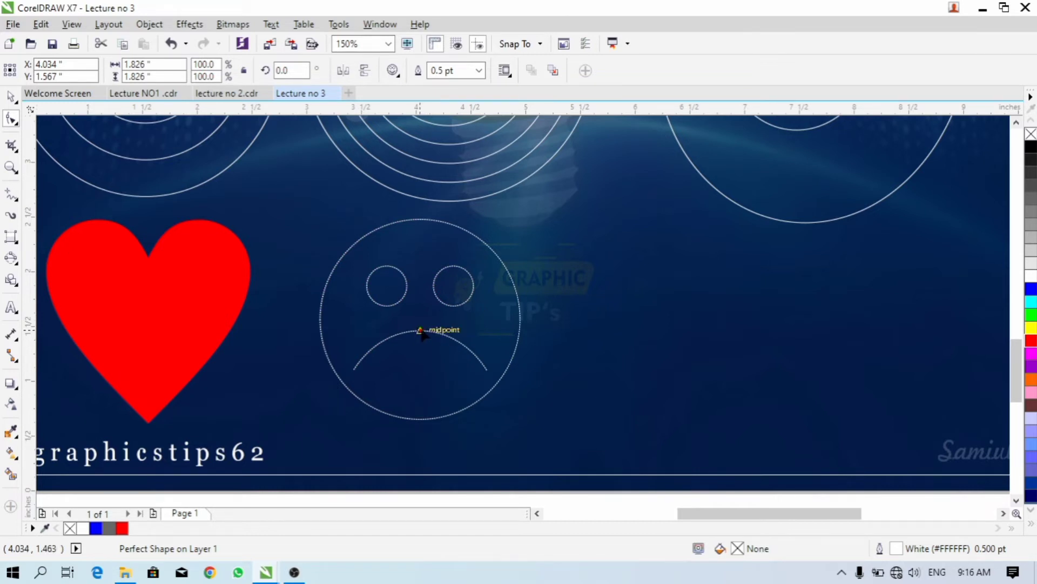
- Flatten the smiley's mouth into a nearly straight line using its control node
left_click_drag(421, 331, 427, 351)
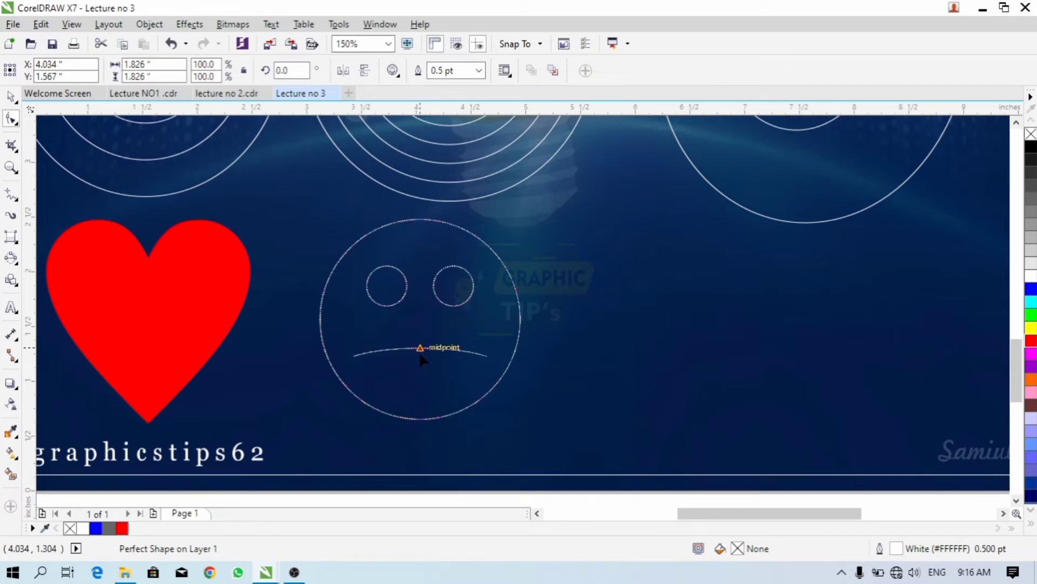
scroll(421, 352, "up", 2)
left_click_drag(421, 346, 421, 355)
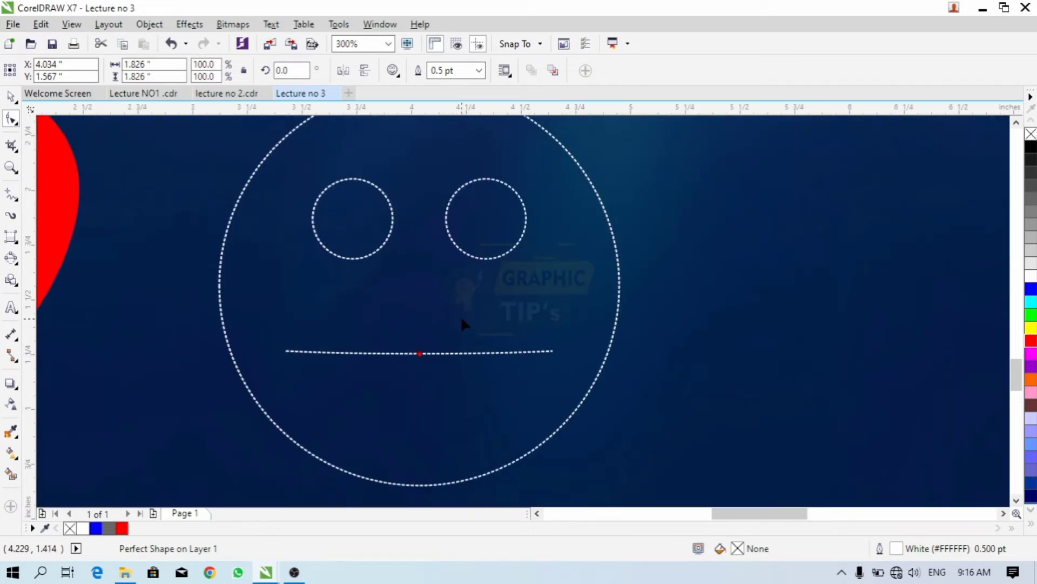
scroll(460, 315, "down", 2)
key("space")
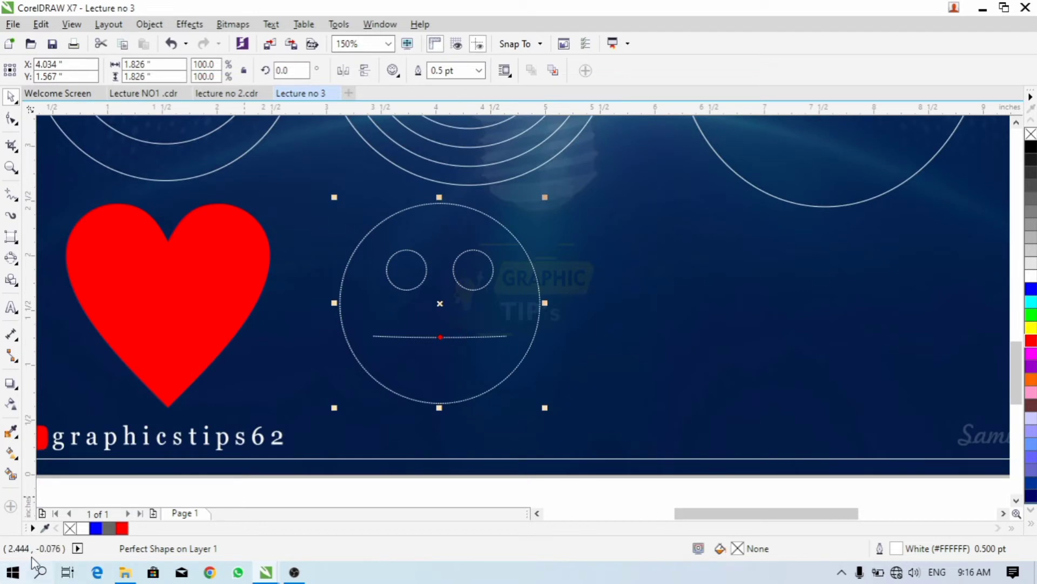
- Fill the smiley face with white and give it a red hairline outline
left_click(82, 529)
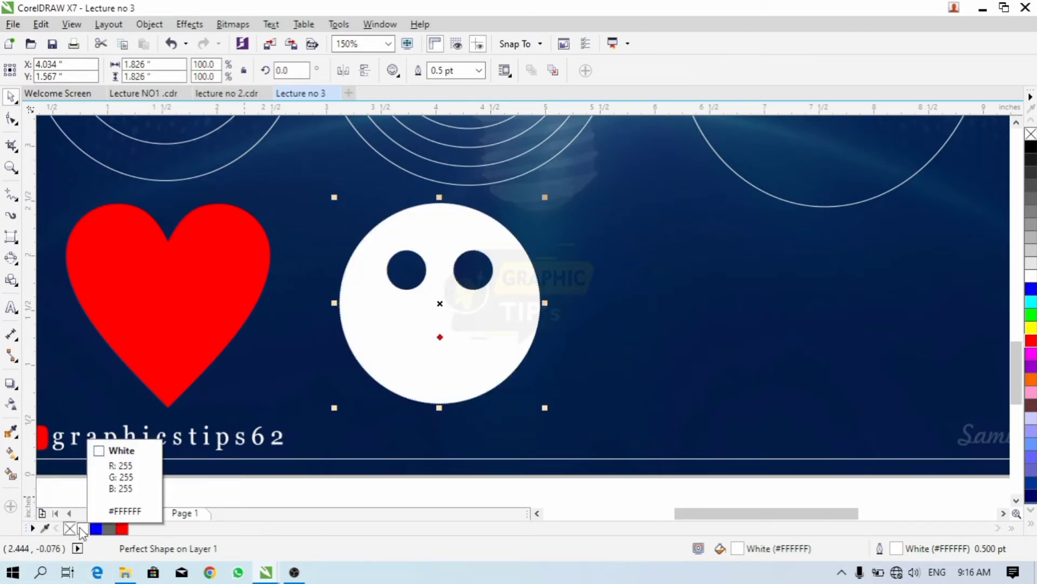
right_click(70, 528)
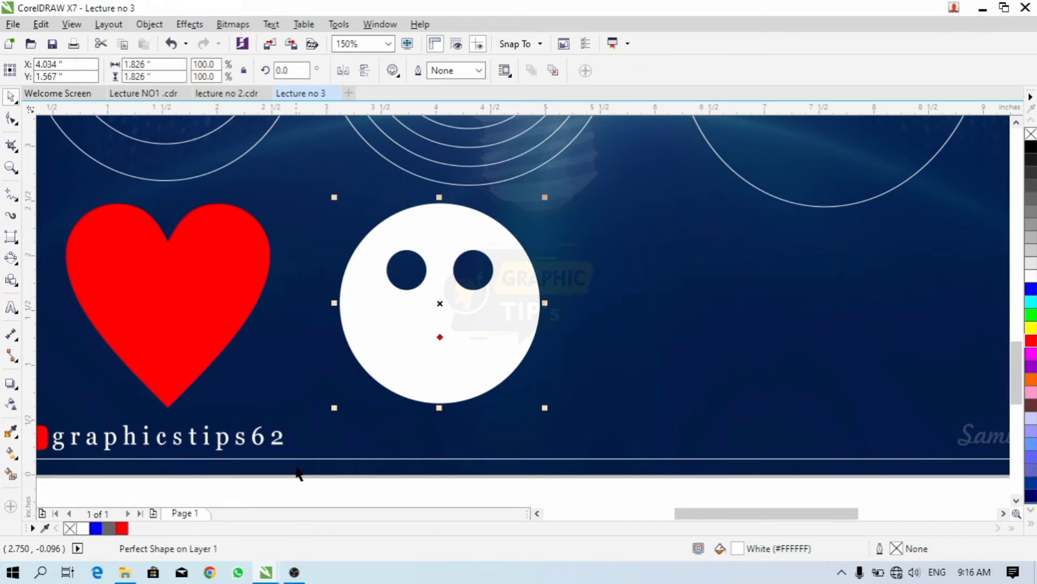
right_click(123, 528)
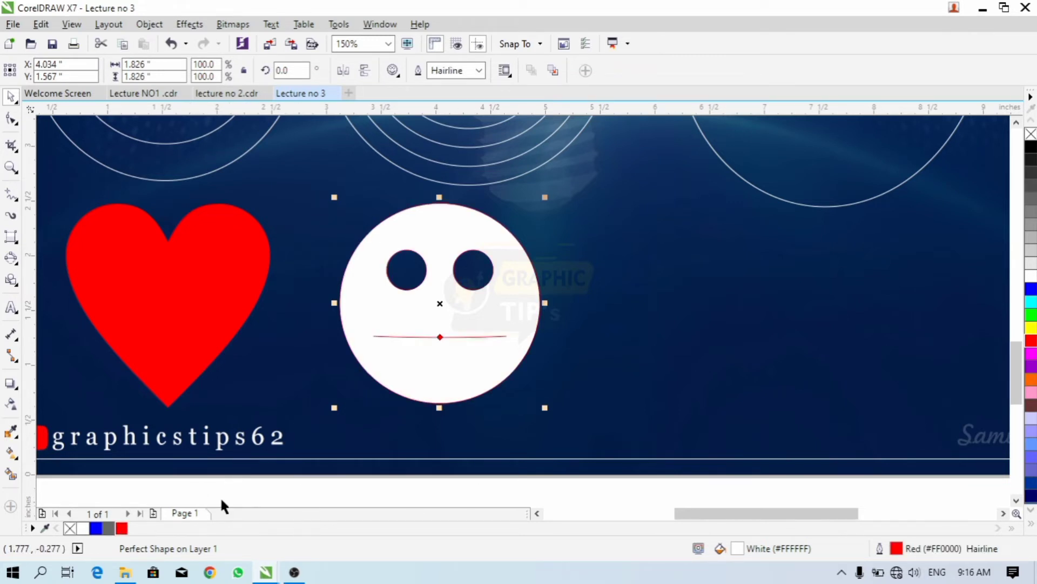
- Undo the accidental move of the face and bend its mouth upward into a frown with the Shape tool
scroll(459, 335, "up", 2)
left_click_drag(424, 342, 424, 359)
key("ctrl+z")
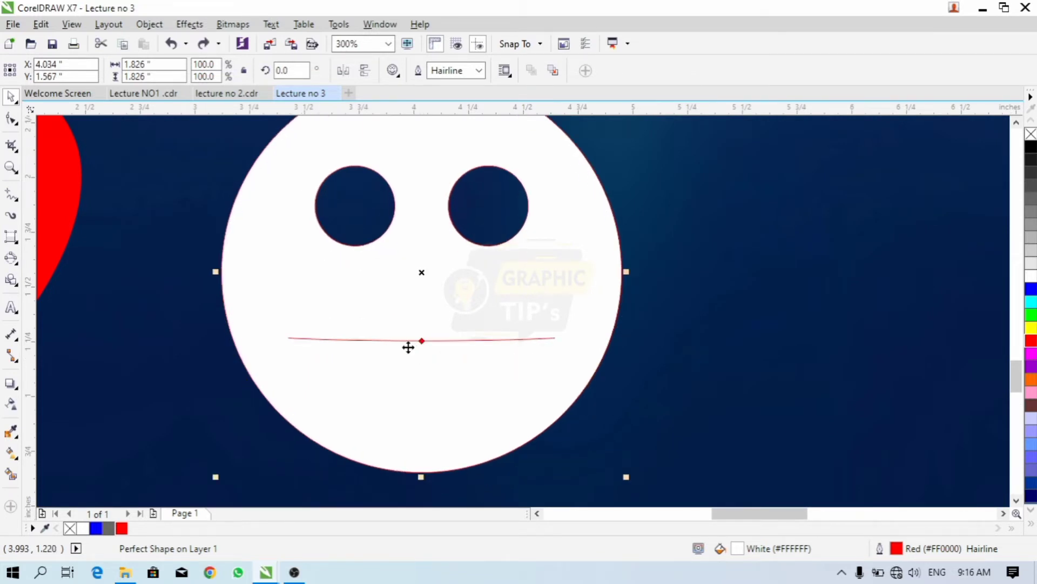
left_click(11, 119)
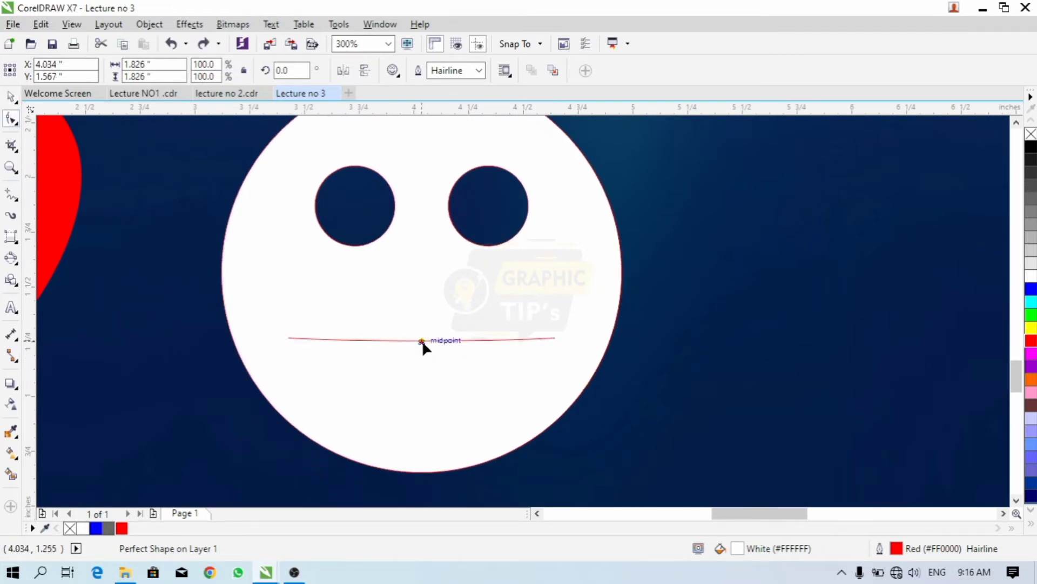
left_click_drag(422, 340, 423, 299)
- Try a 10 pt outline width on the face and undo it
left_click(479, 70)
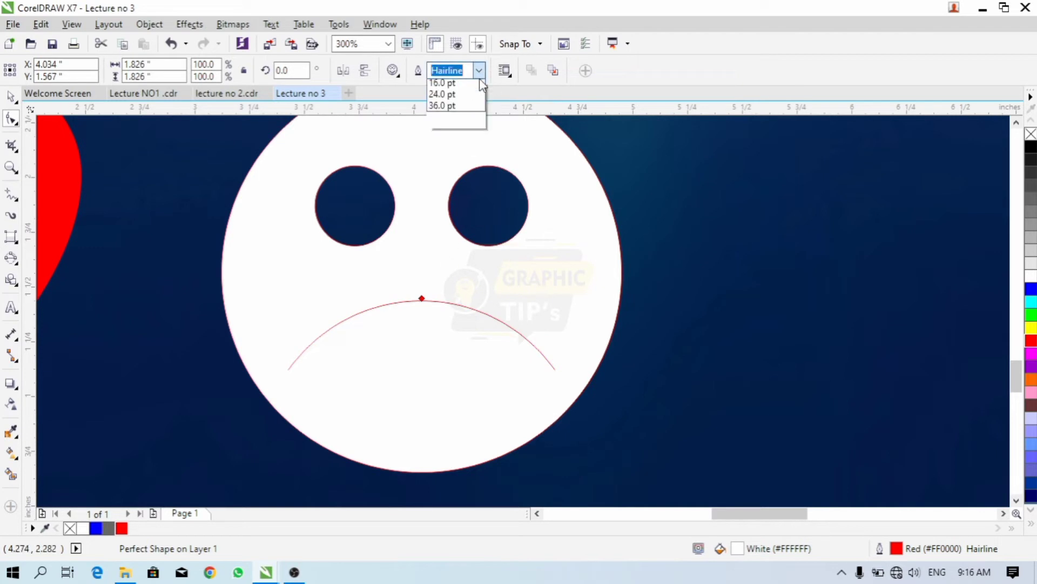
left_click(458, 193)
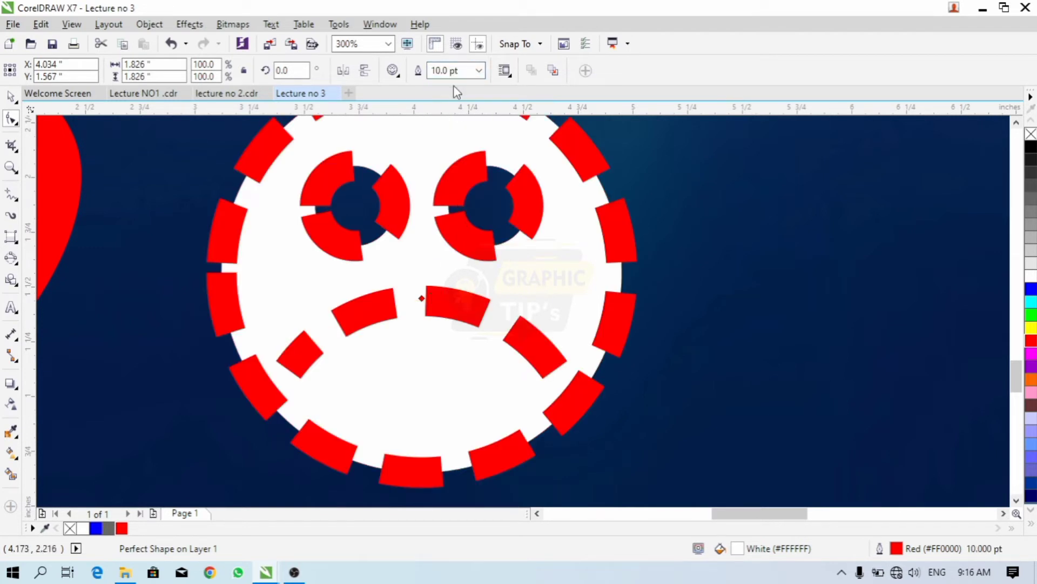
key("ctrl+z")
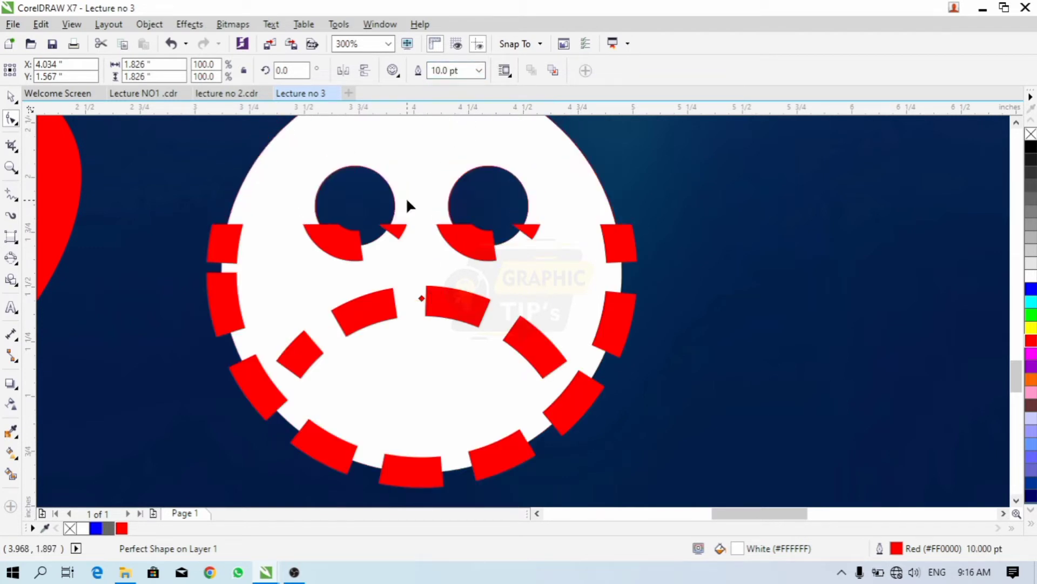
- Set the outline width of the frowning face to 0.75 pt
key("space")
scroll(394, 328, "down", 2)
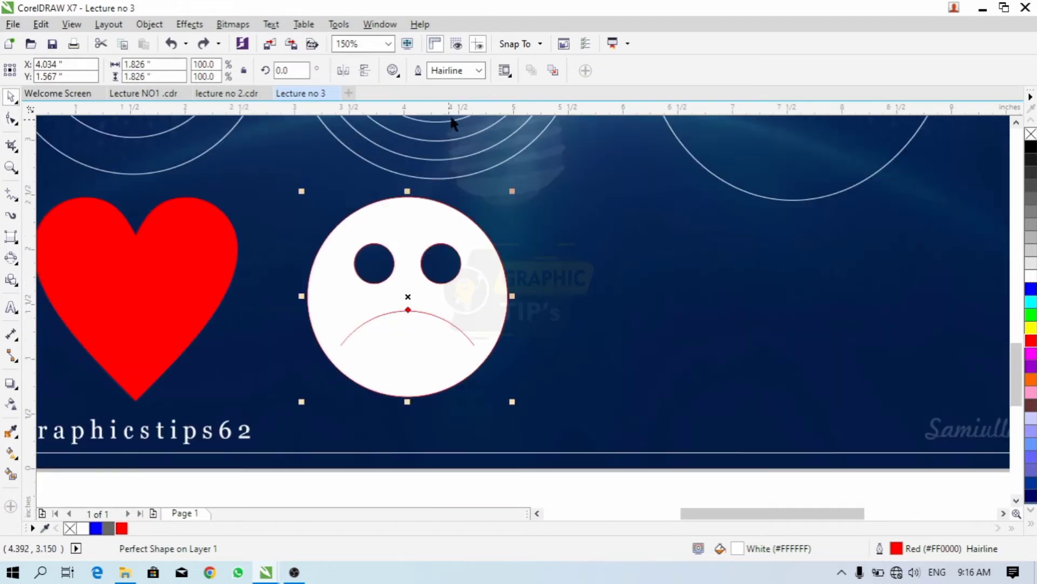
left_click(479, 70)
left_click(458, 121)
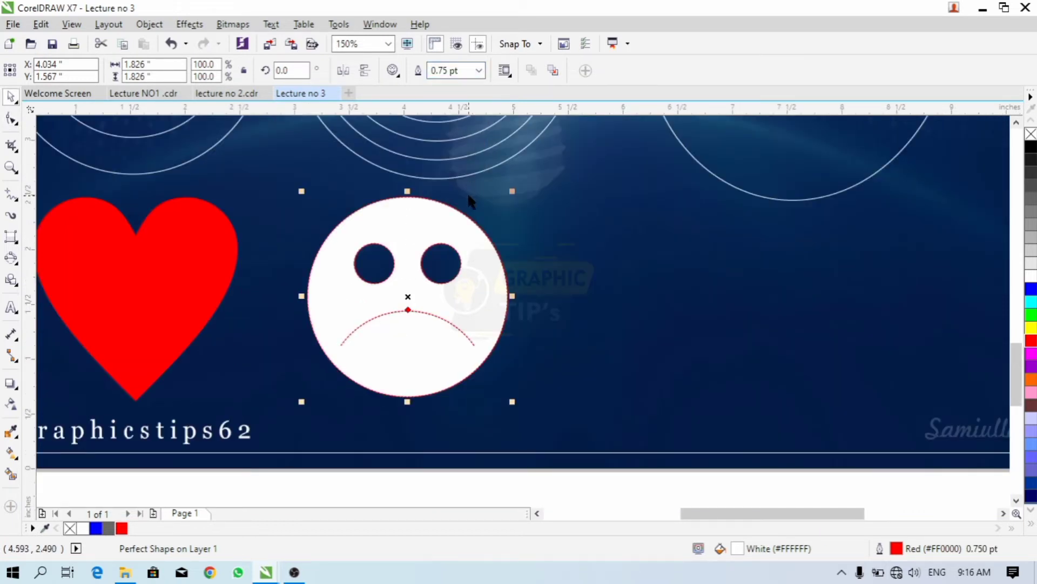
scroll(412, 257, "up", 2)
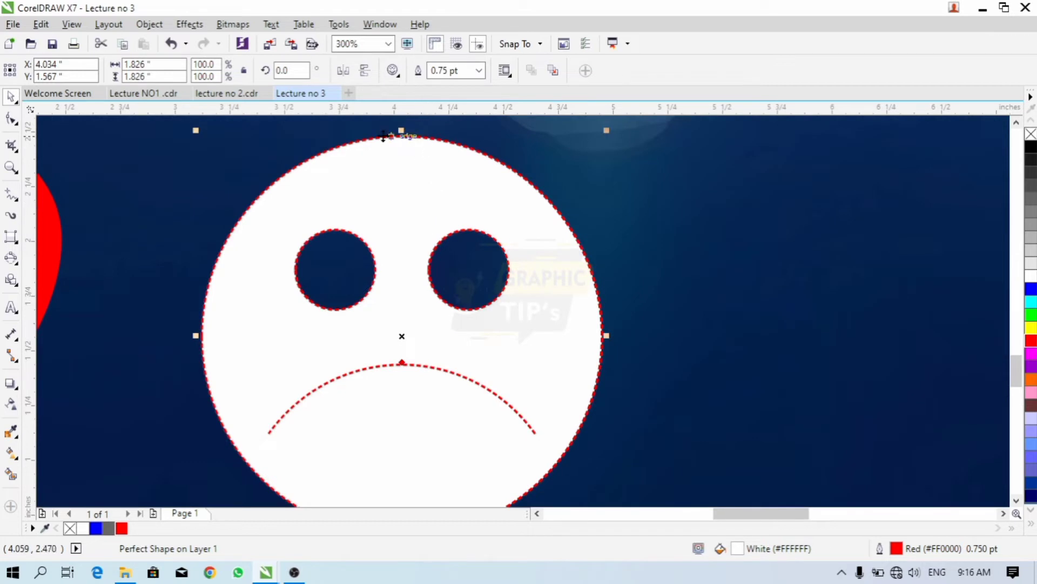
scroll(381, 297, "down", 3)
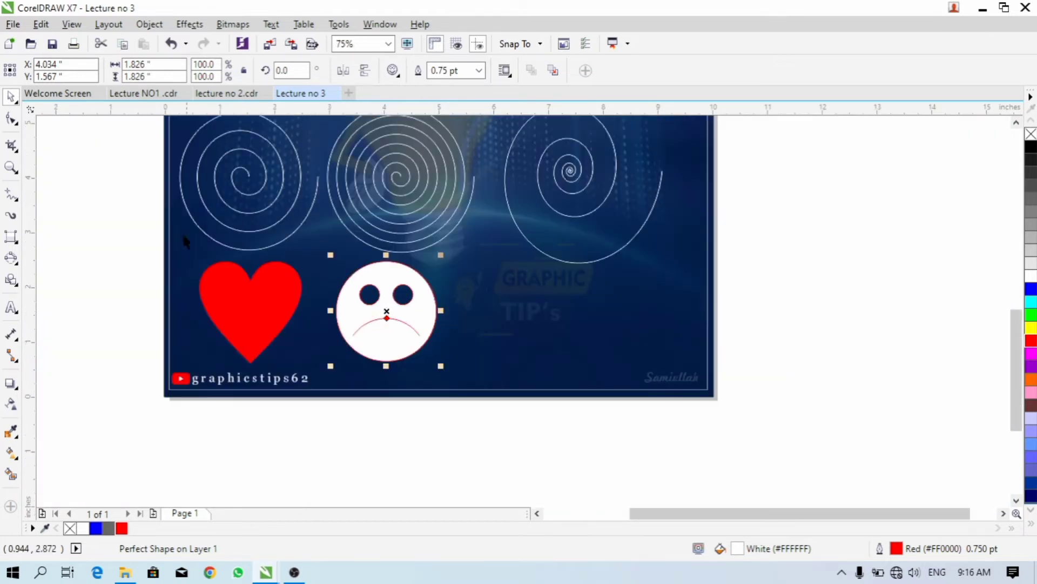
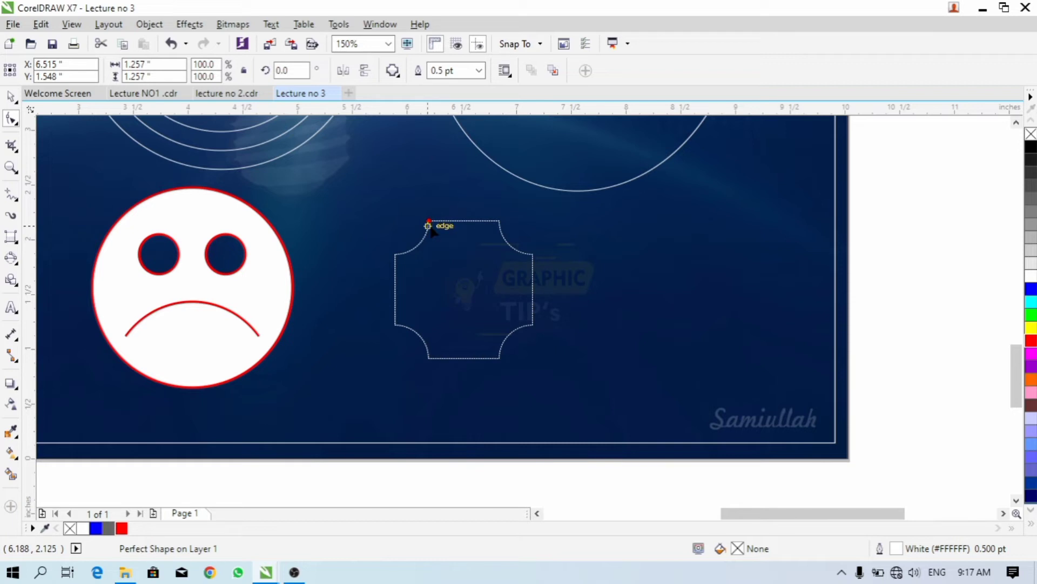
- Reshape the notched plaque shape into a four-pointed star with inward-curving sides using its control node
left_click_drag(429, 223, 490, 303)
key("space")
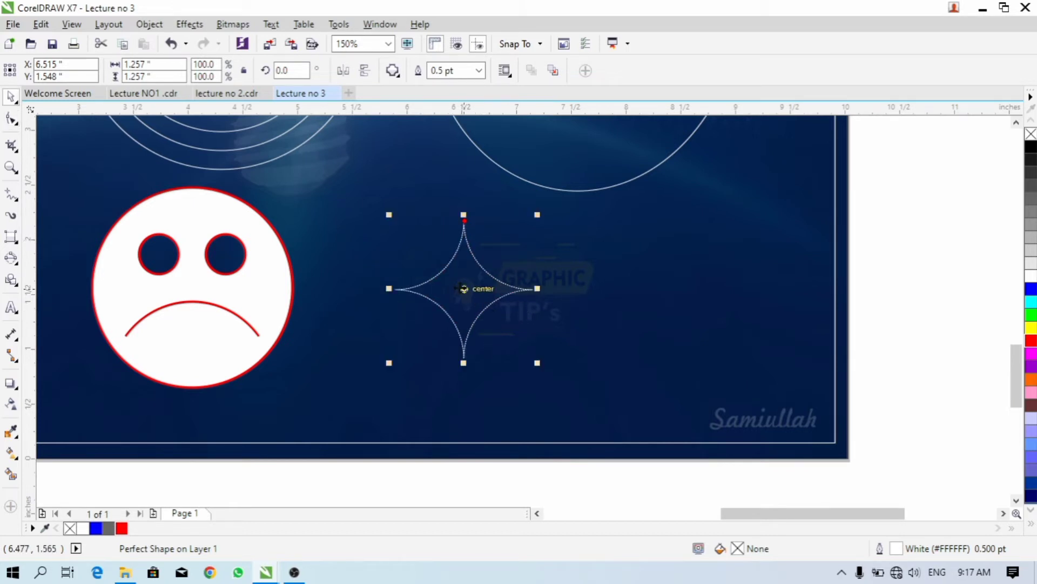
- Fill the four-pointed star red and add a white-filled copy rotated about 11 degrees around its centre
left_click(463, 288)
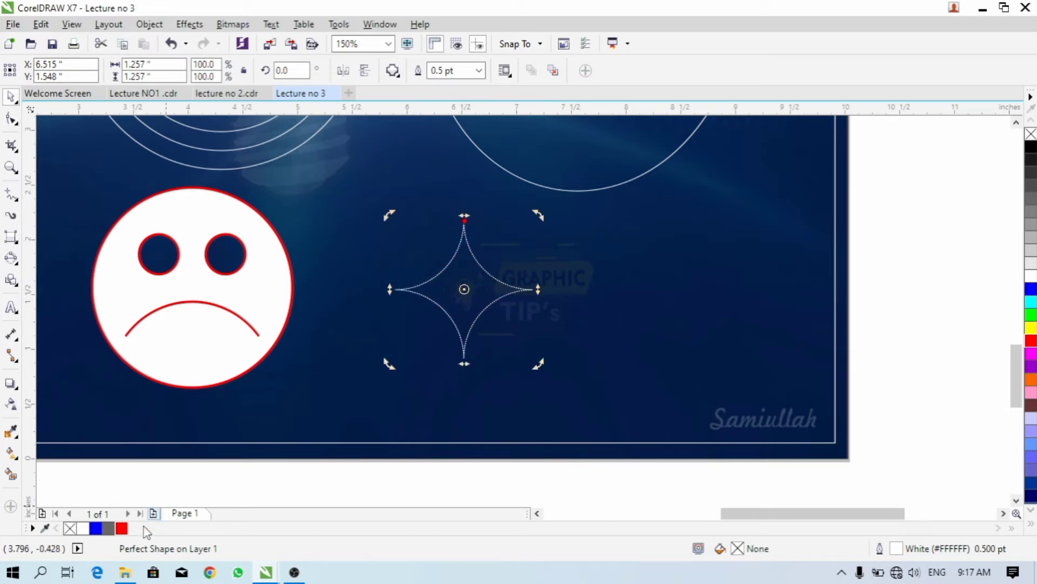
left_click_drag(121, 528, 464, 292)
mouse_move(537, 217)
left_mouse_down()
mouse_move(507, 199)
mouse_move(520, 206)
left_mouse_up()
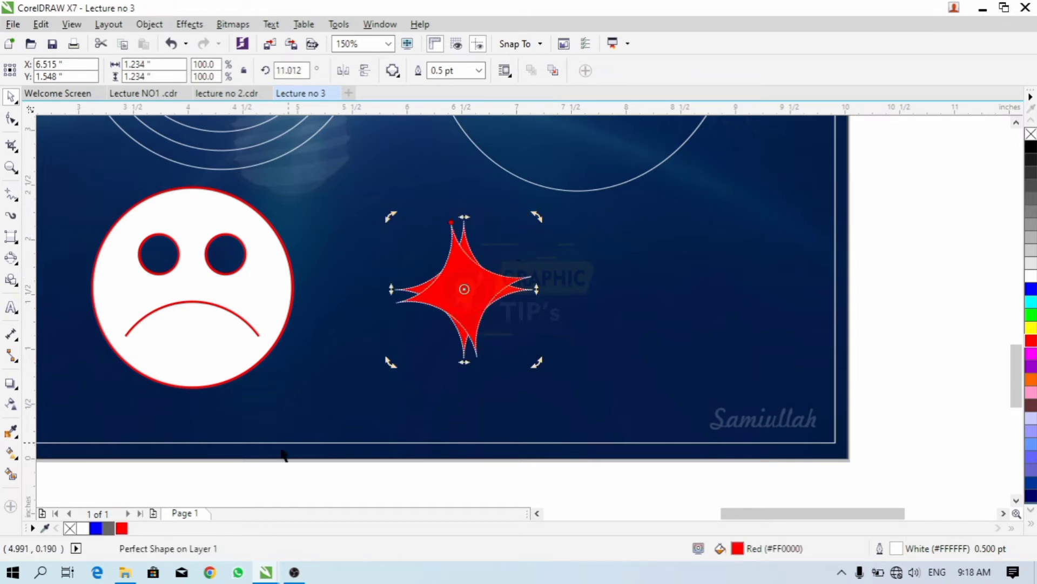
left_click(82, 528)
- Group the two stars and repeat copies of the group rotated about 19 degrees each around the centre to form a spiky burst
scroll(484, 218, "up", 2)
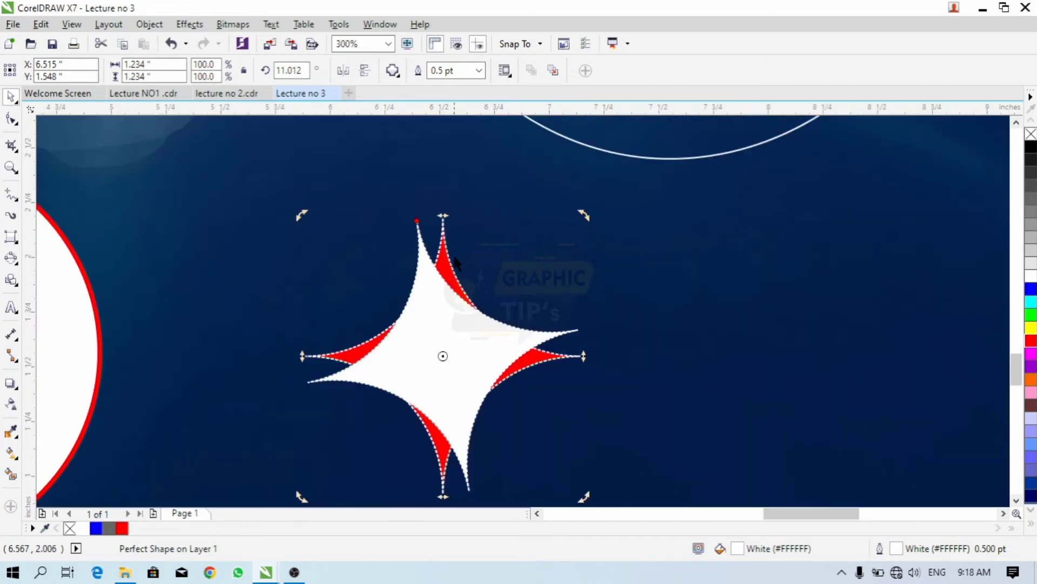
left_click(448, 268, "shift")
key("ctrl+g")
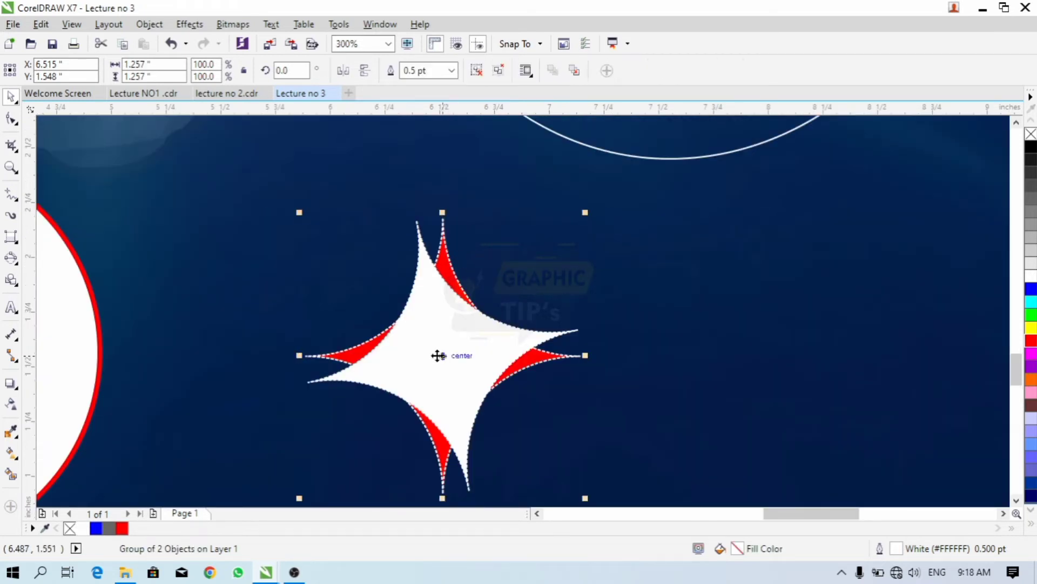
left_click_drag(591, 213, 515, 205)
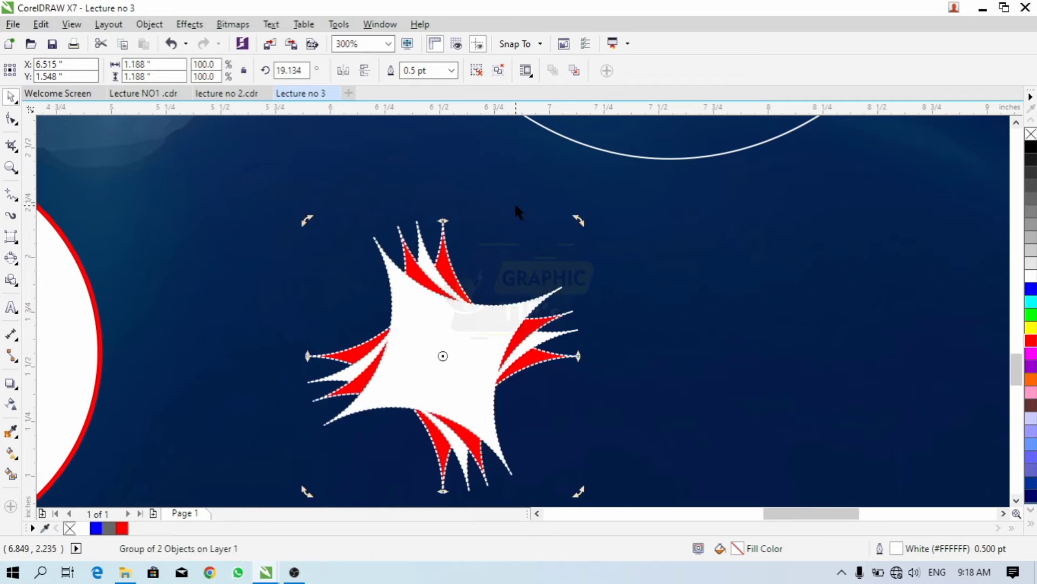
key("ctrl+r")
key("ctrl+r")
key("ctrl+r")
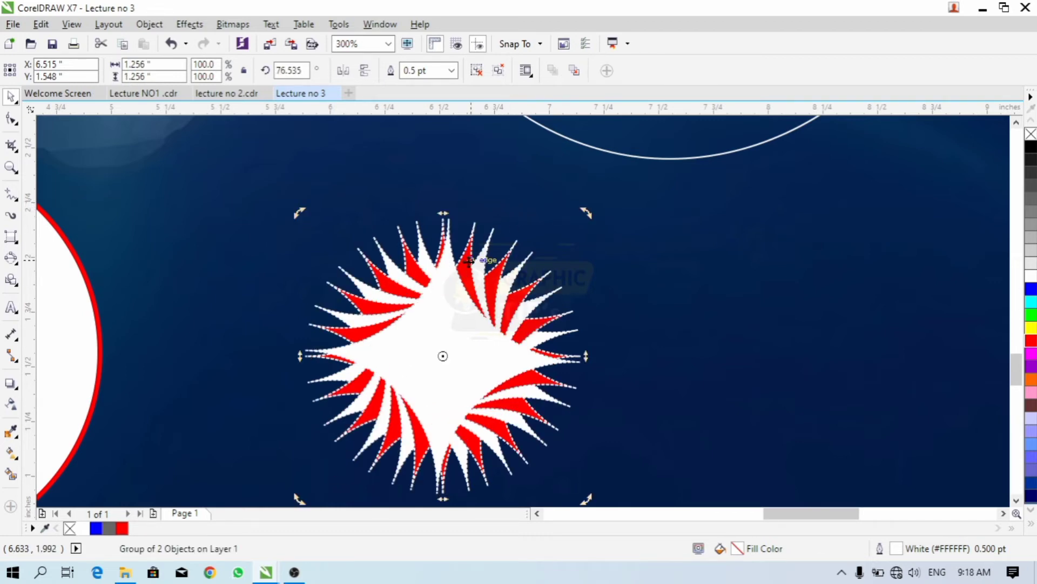
scroll(468, 262, "down", 1)
scroll(470, 290, "up", 2)
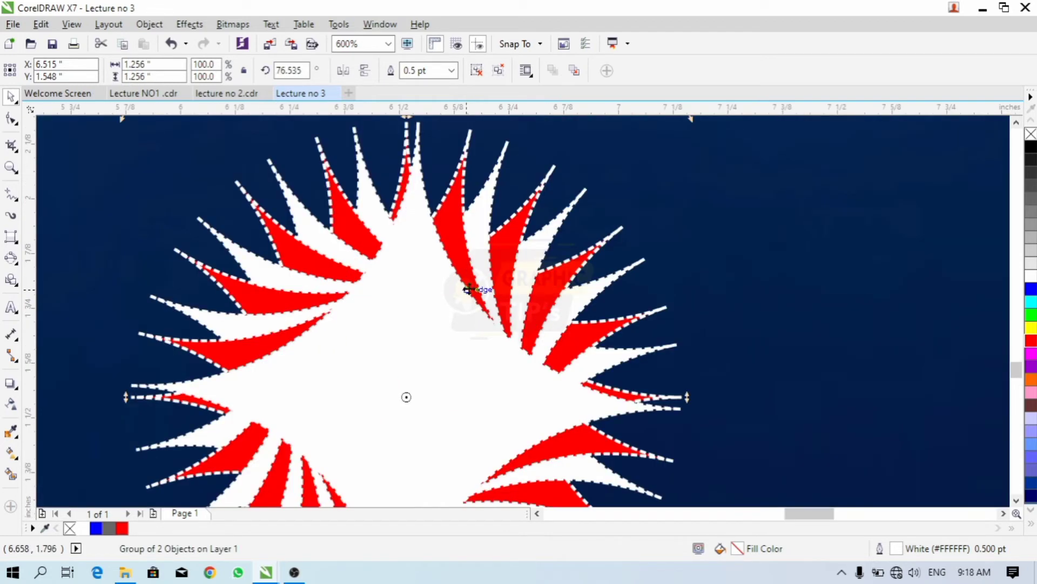
scroll(414, 282, "down", 2)
scroll(525, 430, "down", 1)
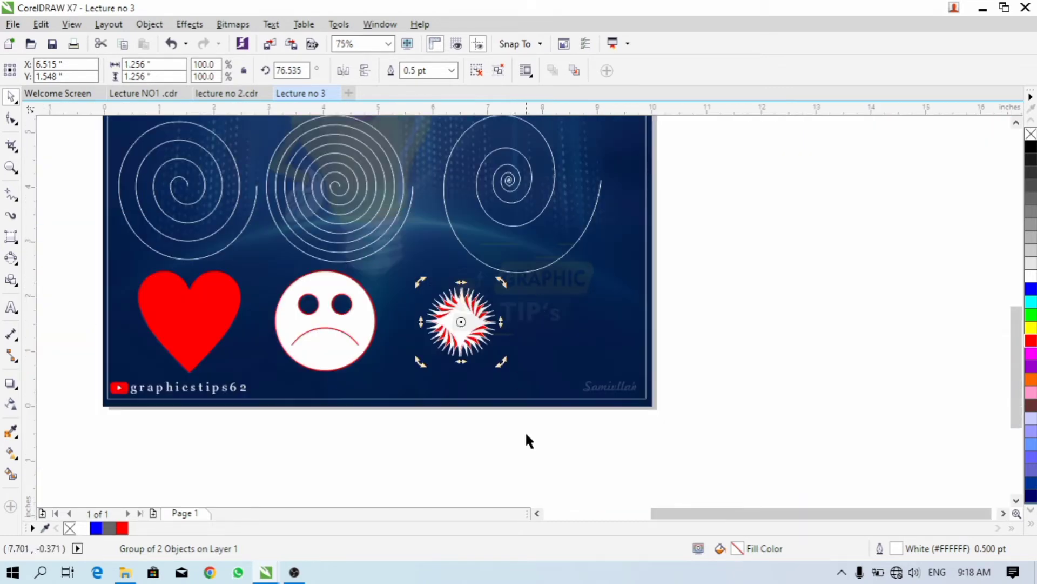
- Select all parts of the burst, enlarge them slightly and shift them closer to the face
left_click(526, 432)
left_click_drag(535, 445, 394, 246)
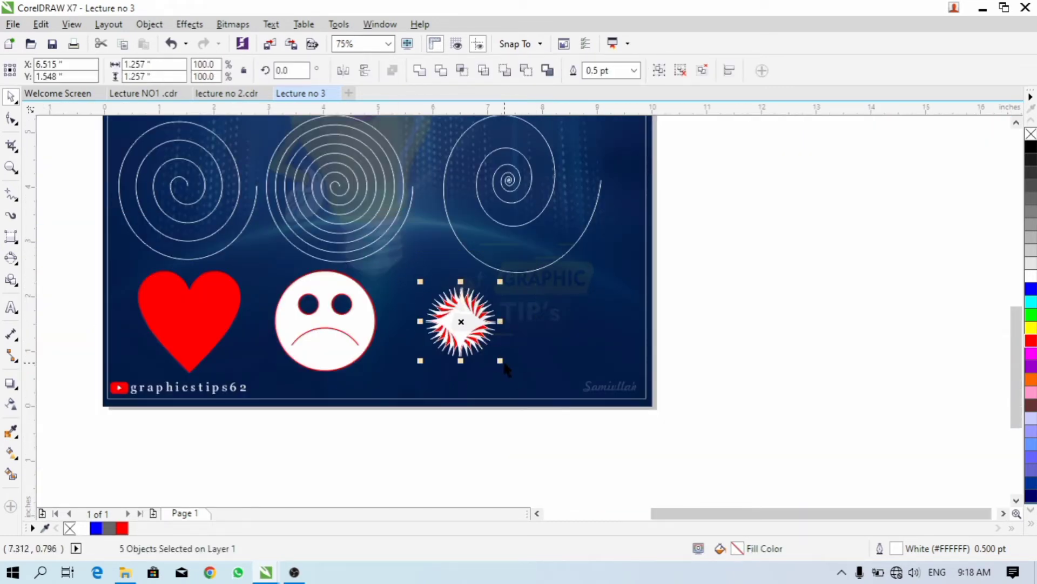
scroll(458, 324, "up", 1)
left_click_drag(459, 324, 411, 324)
scroll(411, 324, "down", 1)
- Move the heart and the face together slightly up and to the left
left_click(321, 326)
left_click(238, 322, "shift")
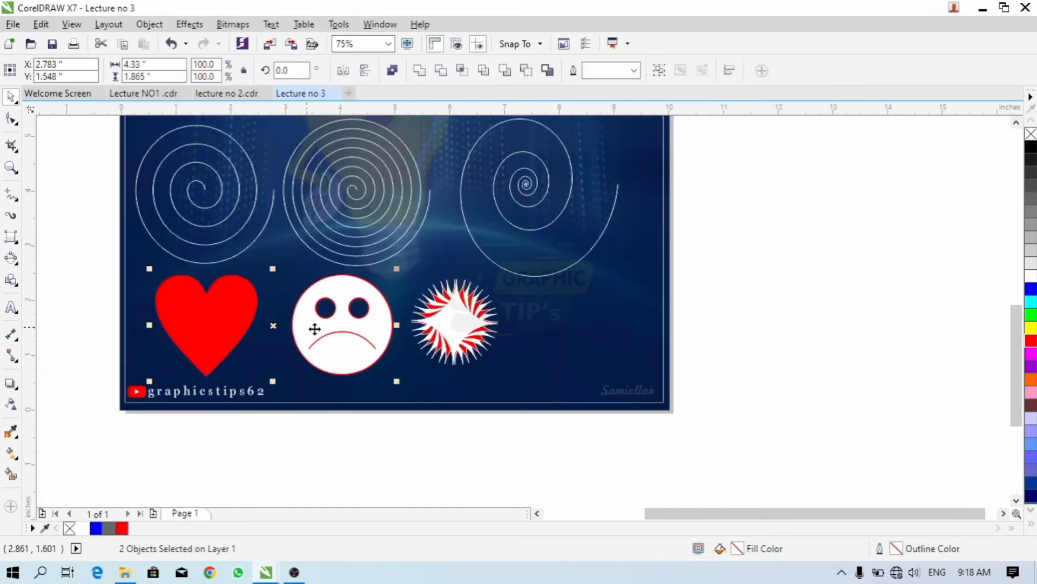
left_click_drag(344, 331, 323, 326)
left_click(346, 475)
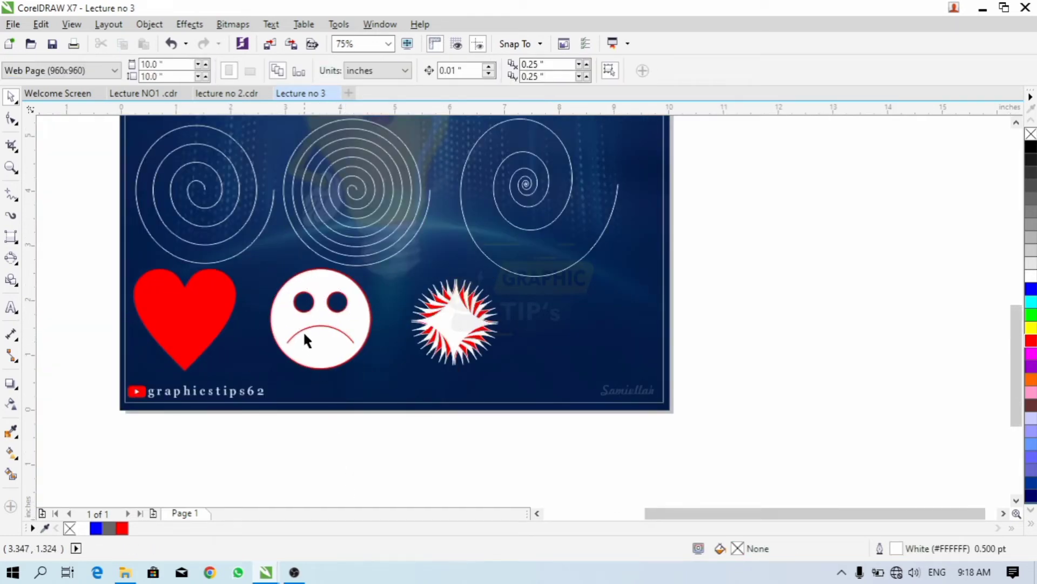
- Group all parts of the burst into one object and move it left, closer to the face
scroll(303, 331, "up", 1)
left_click(316, 323)
left_click(569, 331)
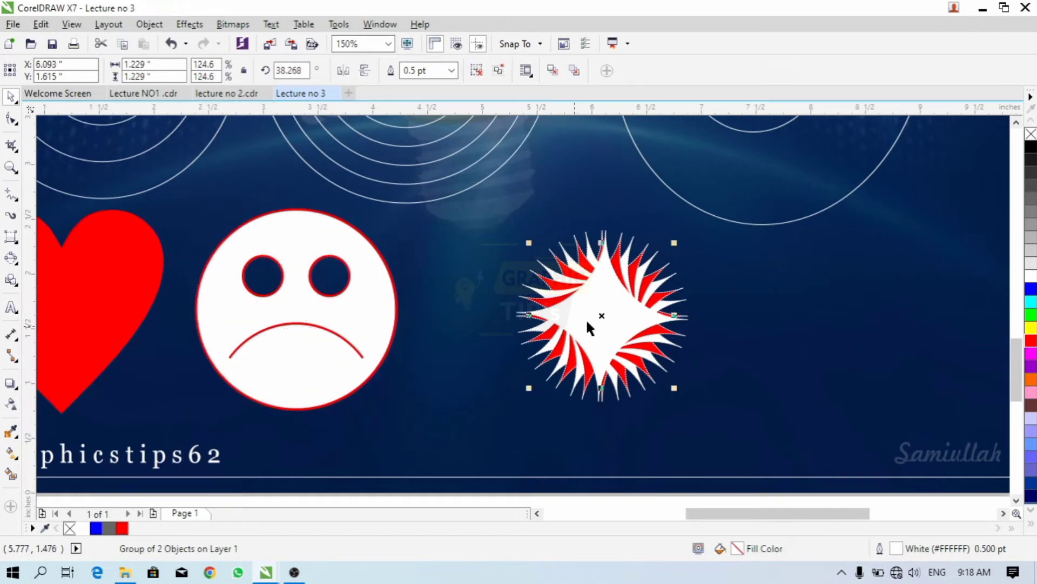
scroll(606, 323, "down", 1)
left_click(670, 427)
left_click_drag(672, 424, 548, 242)
key("ctrl+g")
left_click_drag(606, 321, 563, 321)
scroll(566, 357, "down", 1)
left_click(692, 304)
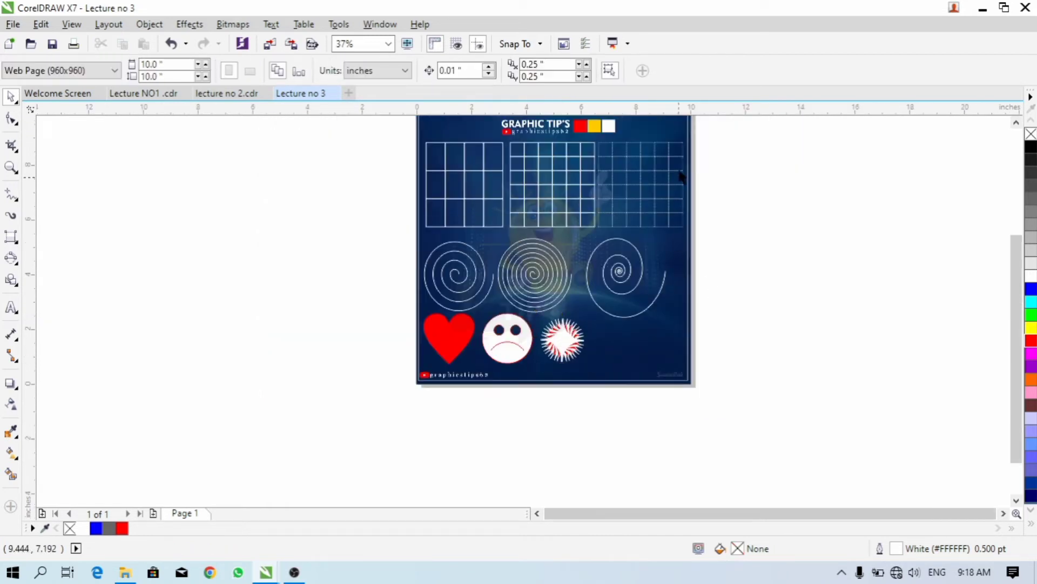
- Select all nine grids, spirals and shapes and scale them down together to about 9.1 by 7.8 in
left_click_drag(697, 137, 401, 370)
left_click_drag(688, 372, 679, 362)
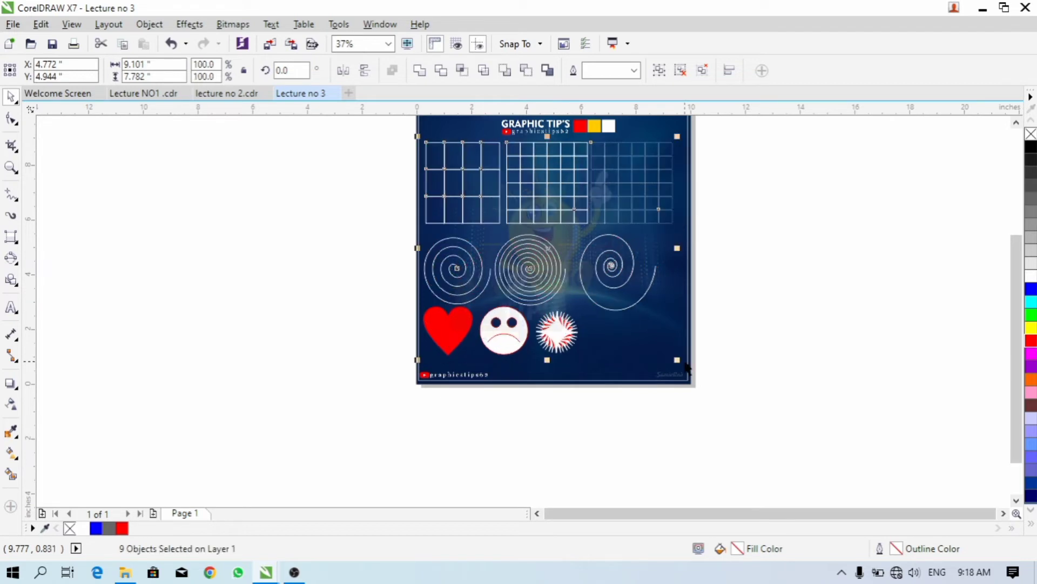
left_click(731, 303)
- Select the three spirals and scale them down together to about 6.16 by 2.01 in
scroll(622, 265, "up", 2)
left_click(600, 267)
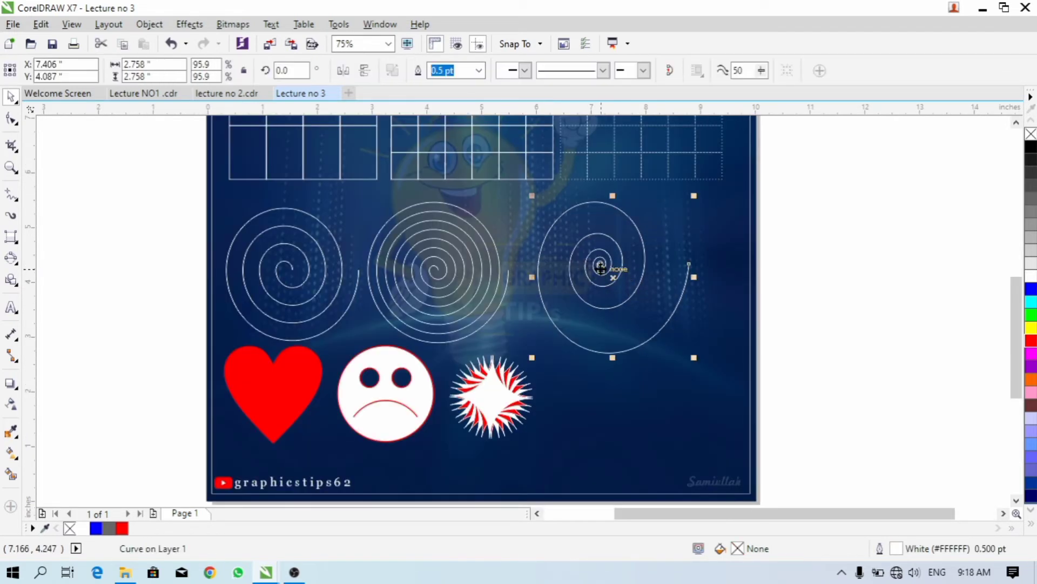
left_click(448, 275, "shift")
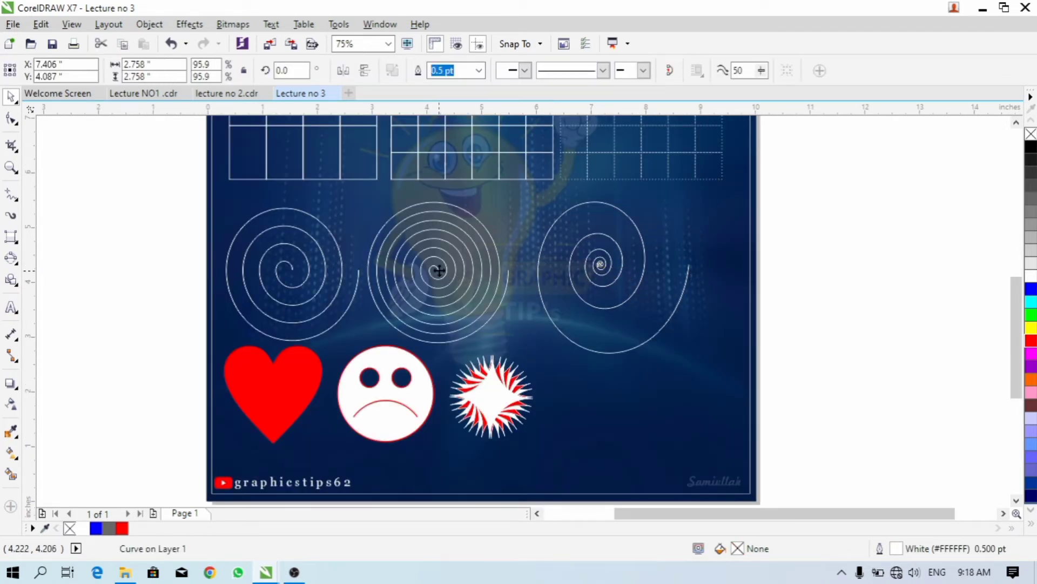
left_click(328, 268, "shift")
left_click_drag(694, 358, 568, 316)
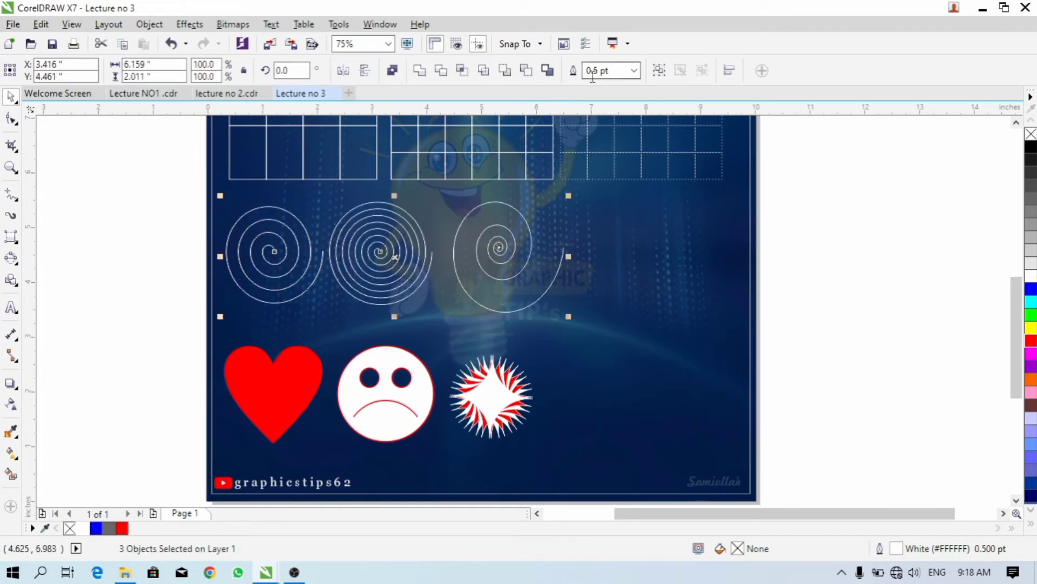
- Set the outline width of the three spirals to 2.0 pt
left_click(634, 71)
left_click(600, 131)
left_click(634, 70)
left_click(608, 154)
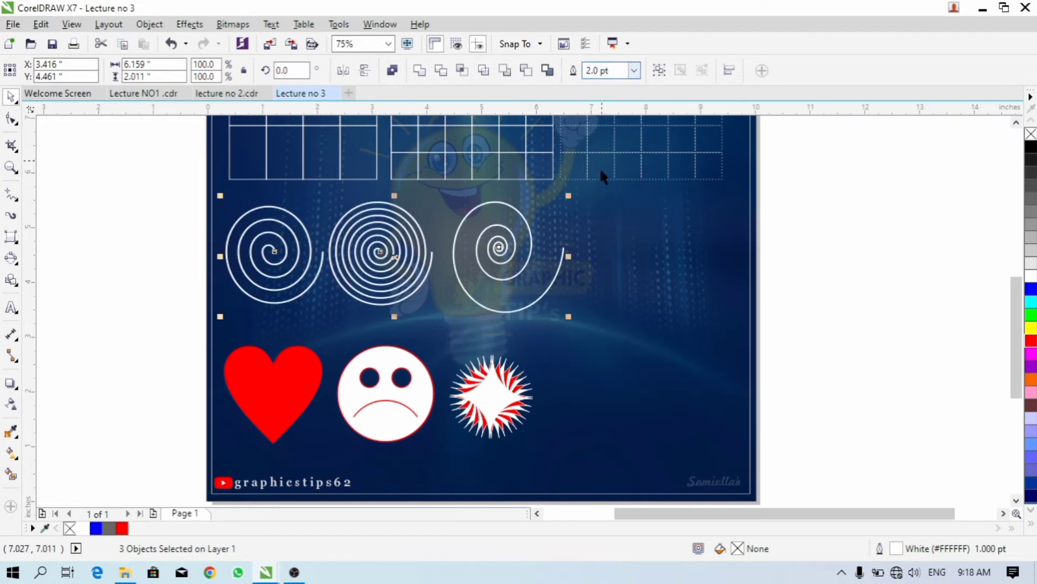
- Select the three grids and set their outline width to 2.0 pt
scroll(563, 261, "down", 1)
left_click_drag(643, 128, 369, 228)
left_click(633, 72)
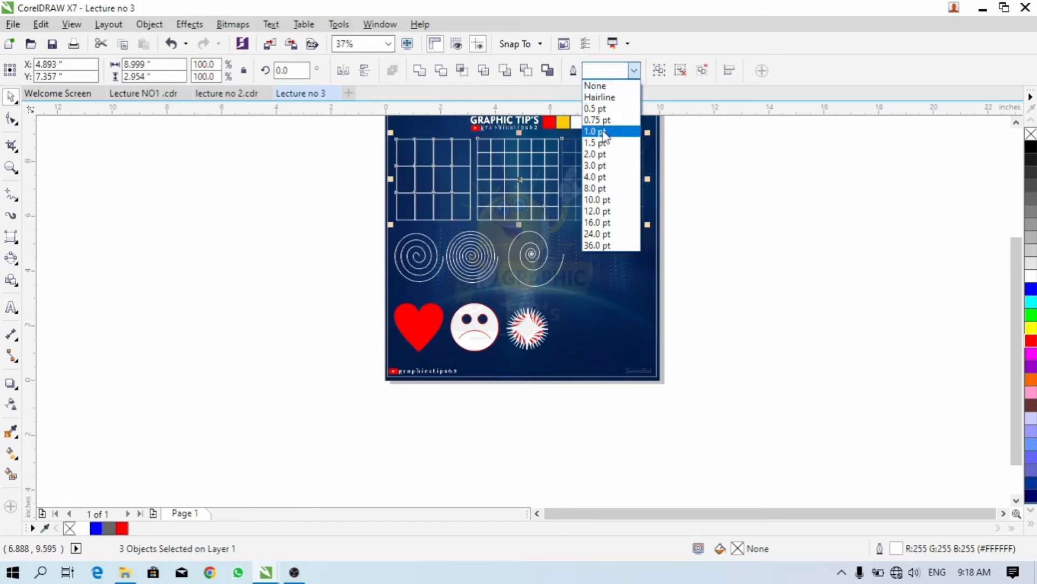
left_click(607, 154)
scroll(611, 178, "up", 1)
key("Escape")
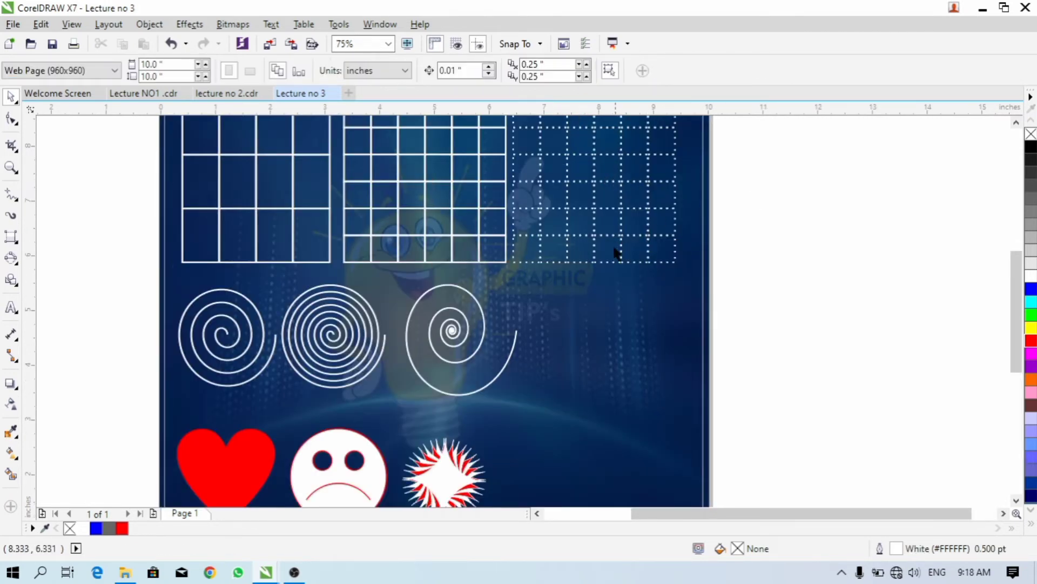
- Move the heart, the face and the burst up beside the spirals so all six form one row
scroll(589, 281, "down", 1)
scroll(402, 367, "up", 1)
left_click_drag(283, 296, 656, 449)
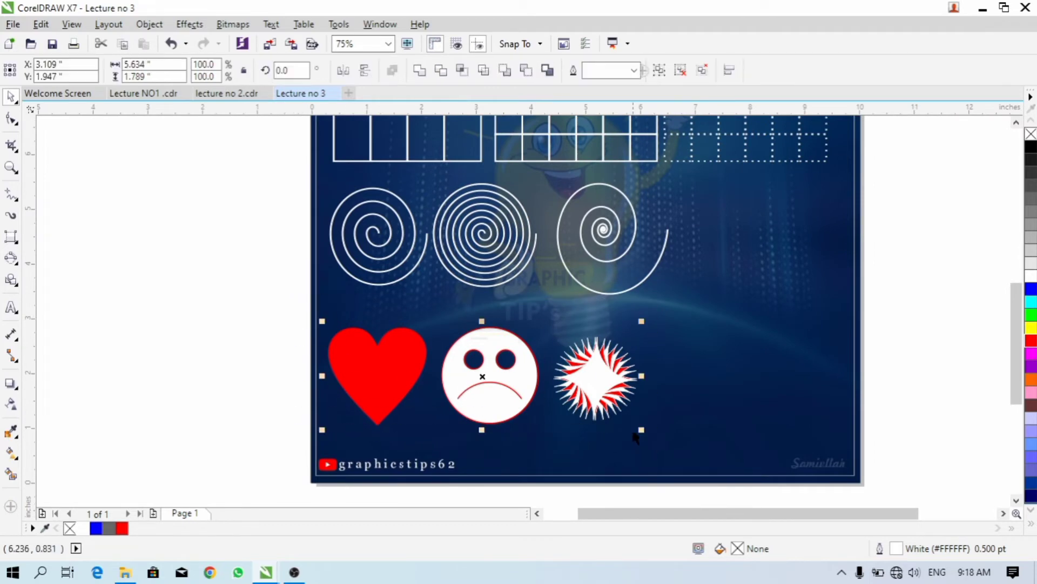
left_click_drag(477, 374, 829, 241)
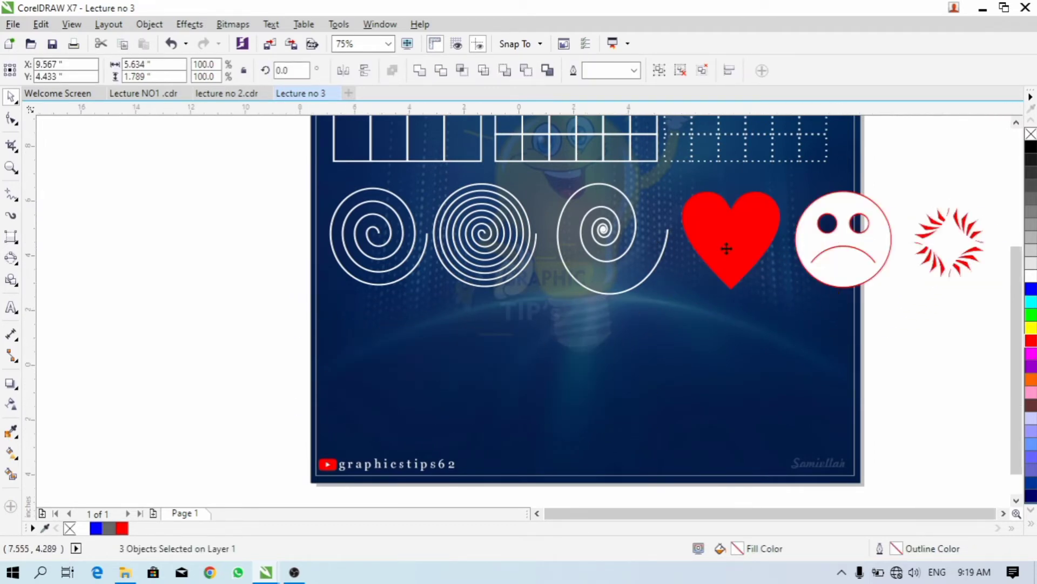
- Select the six shapes in the row and scale them down together to about 8.64 by 1.44 in
scroll(896, 213, "down", 1)
left_click_drag(912, 200, 494, 294)
scroll(895, 278, "up", 1)
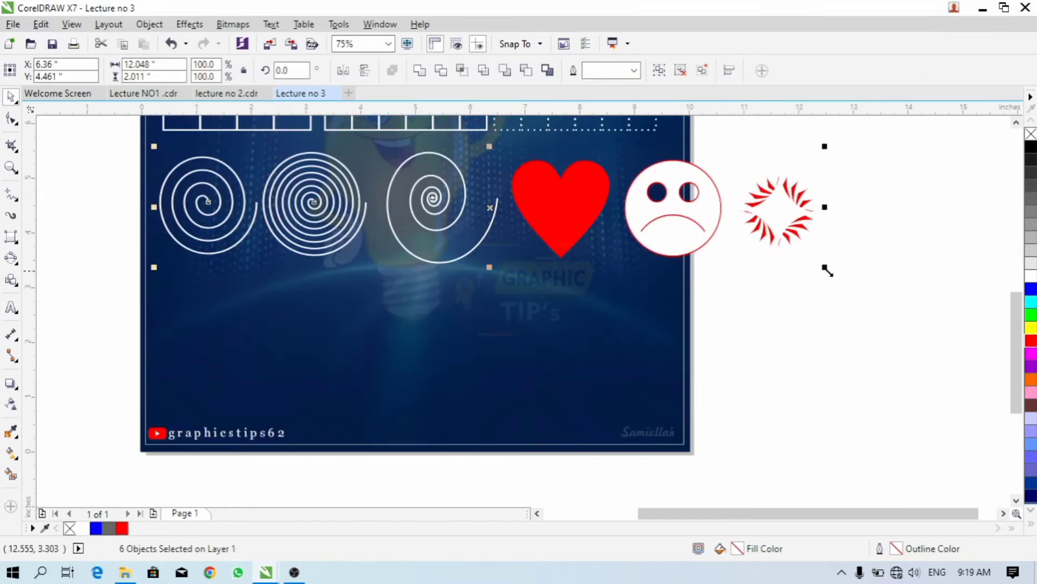
left_click_drag(825, 270, 656, 225)
scroll(635, 234, "up", 1)
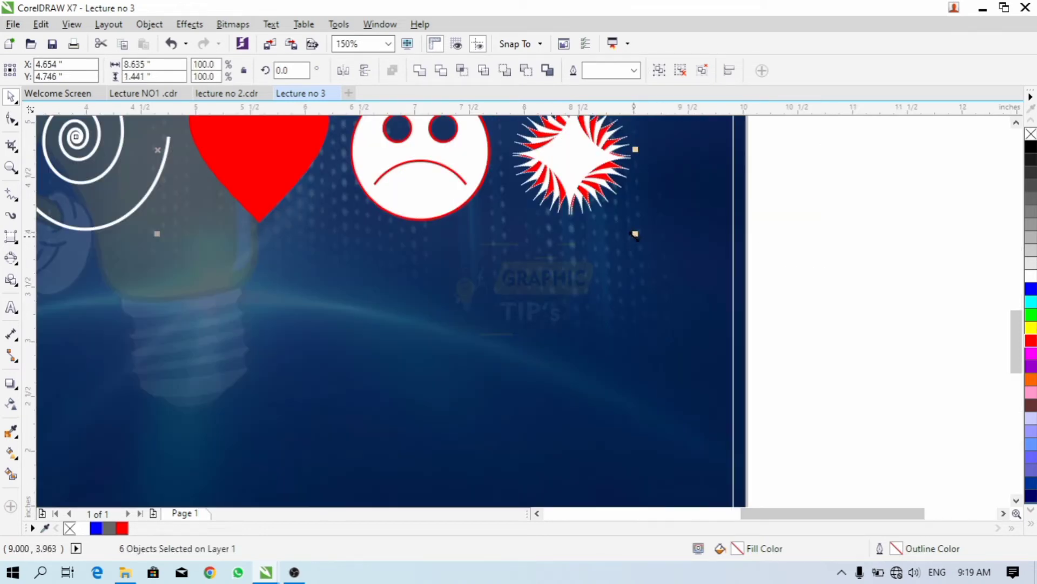
scroll(702, 253, "down", 1)
- Enlarge the row of six shapes slightly so it spans the width inside the page border
scroll(702, 217, "left", 2)
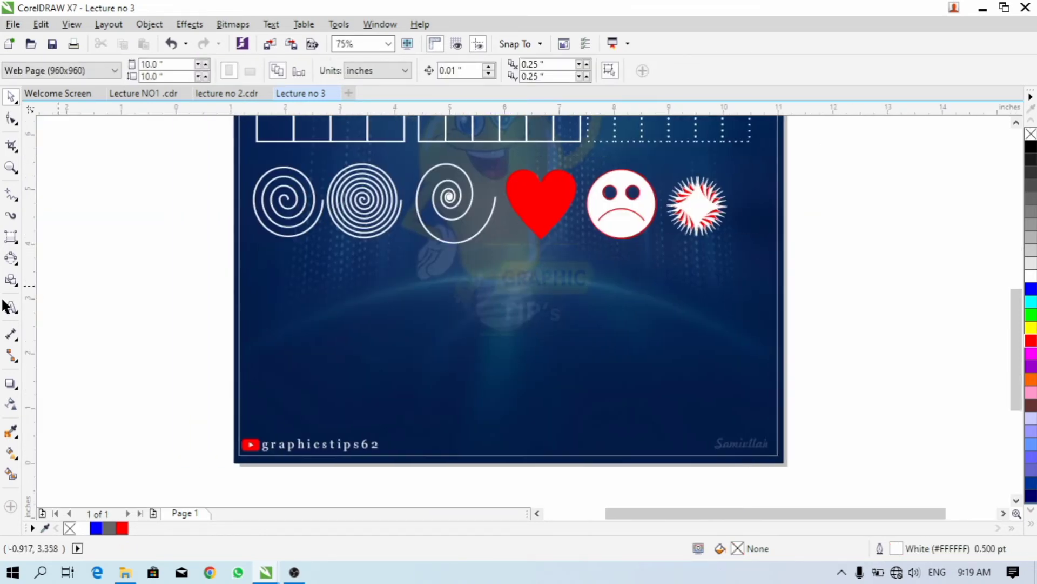
left_click_drag(748, 254, 769, 244)
left_click(768, 244)
scroll(631, 253, "down", 1)
scroll(631, 258, "up", 1)
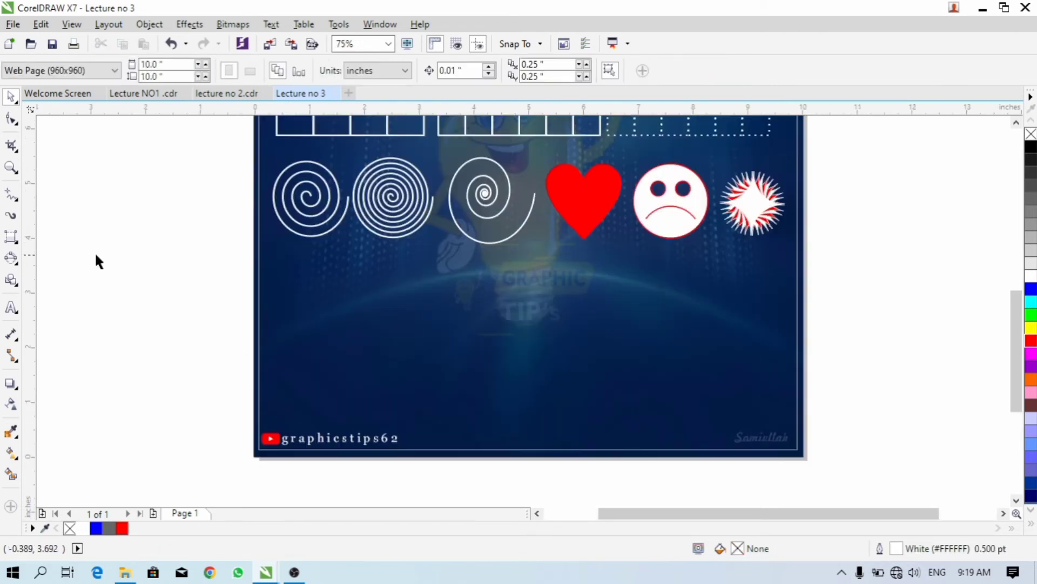
- Draw a striped right-pointing arrow about 1.64 by 0.93 in below the first spiral with the Arrow Shapes tool
left_click(11, 282)
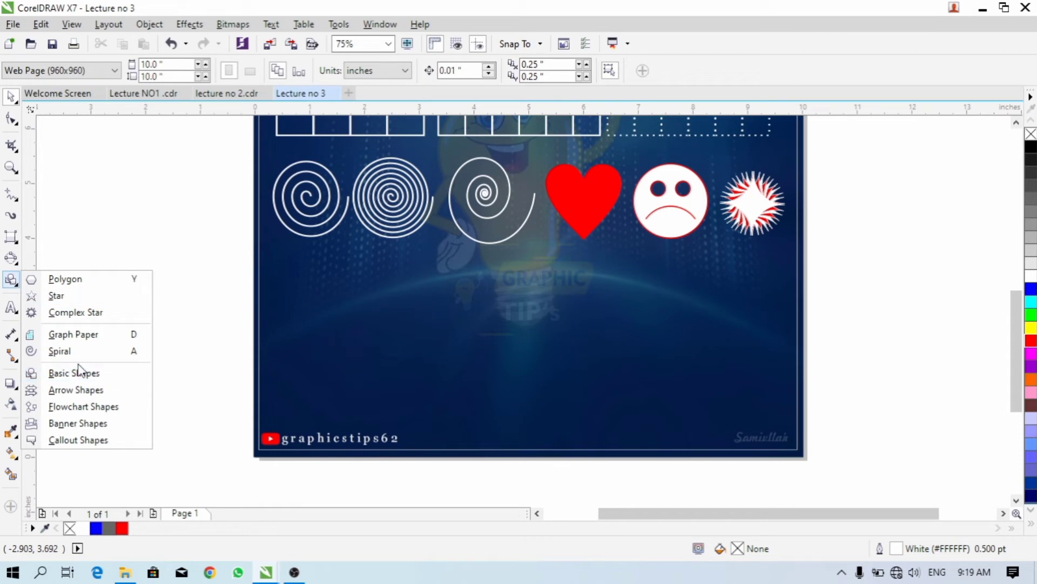
left_click(102, 389)
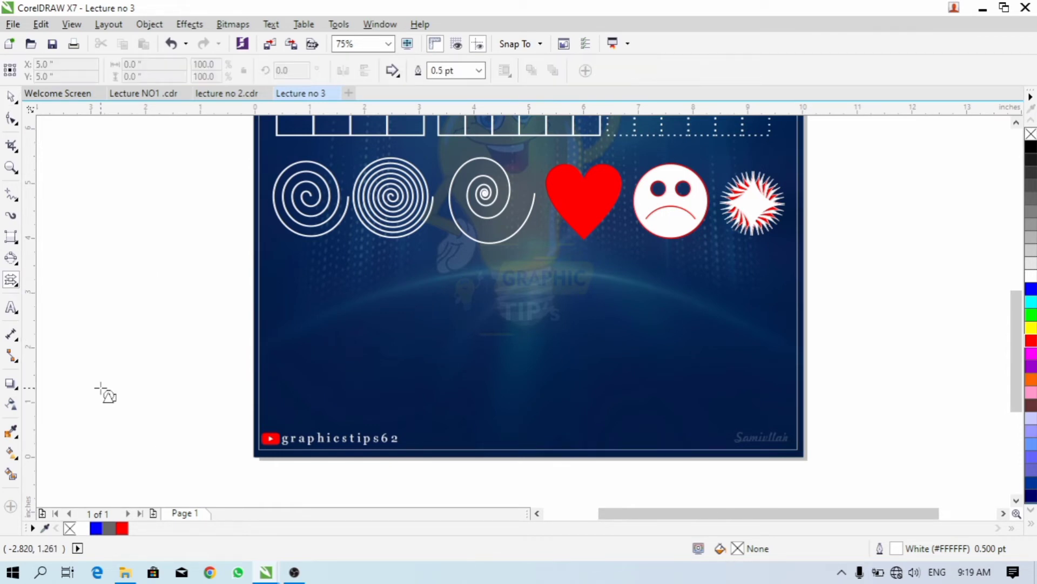
left_click(392, 71)
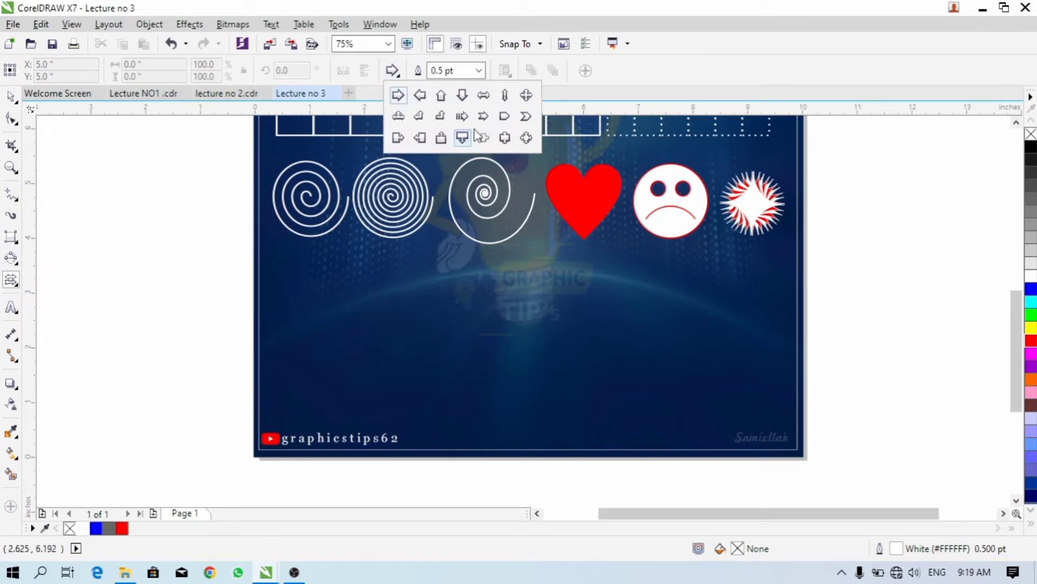
left_click(462, 115)
mouse_move(270, 254)
left_mouse_down()
mouse_move(315, 300)
mouse_move(368, 320)
mouse_move(359, 306)
left_mouse_up()
- Fill the striped arrow white and remove its outline
scroll(324, 288, "up", 2)
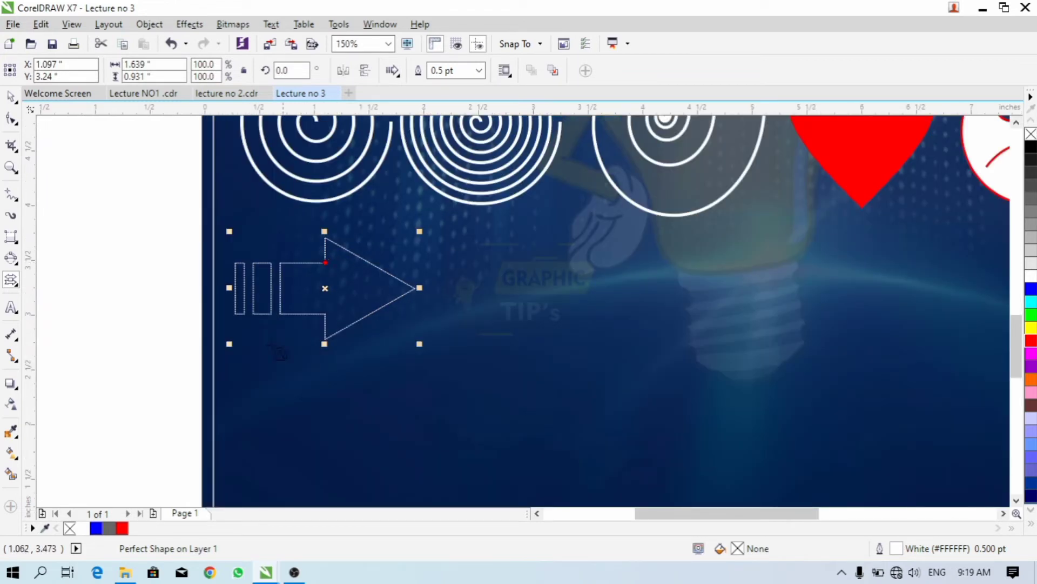
left_click(86, 527)
right_click(70, 528)
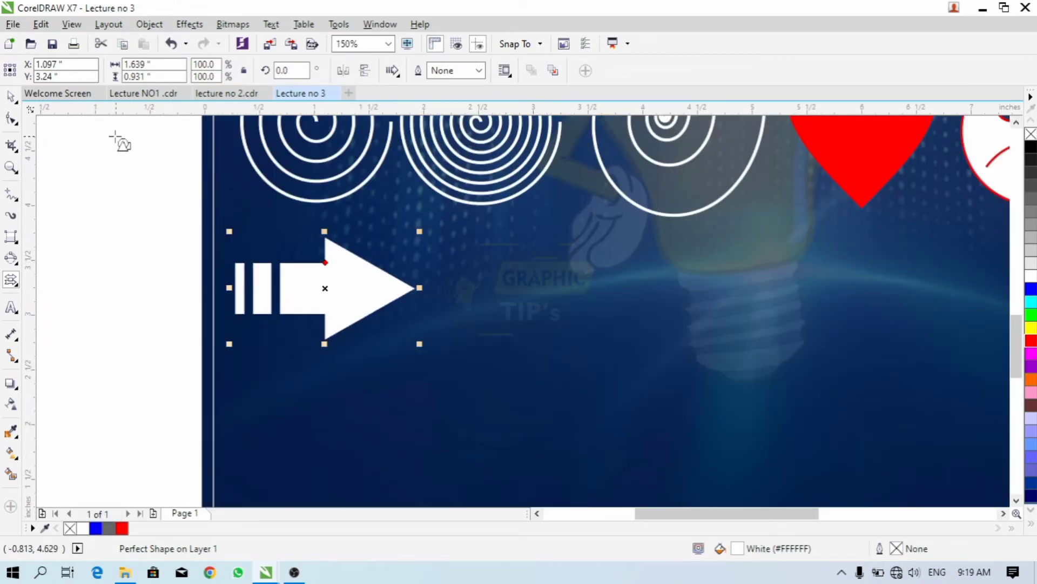
- Reshape the striped arrow with its control node, giving it a shorter head and a longer, thinner shaft
left_click(11, 118)
scroll(320, 263, "up", 2)
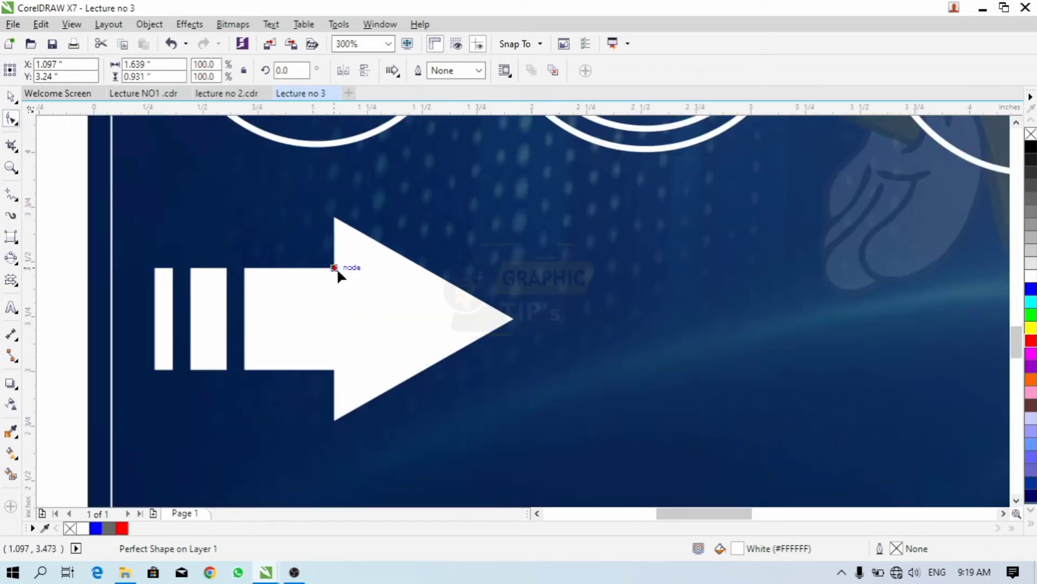
left_click_drag(335, 269, 371, 277)
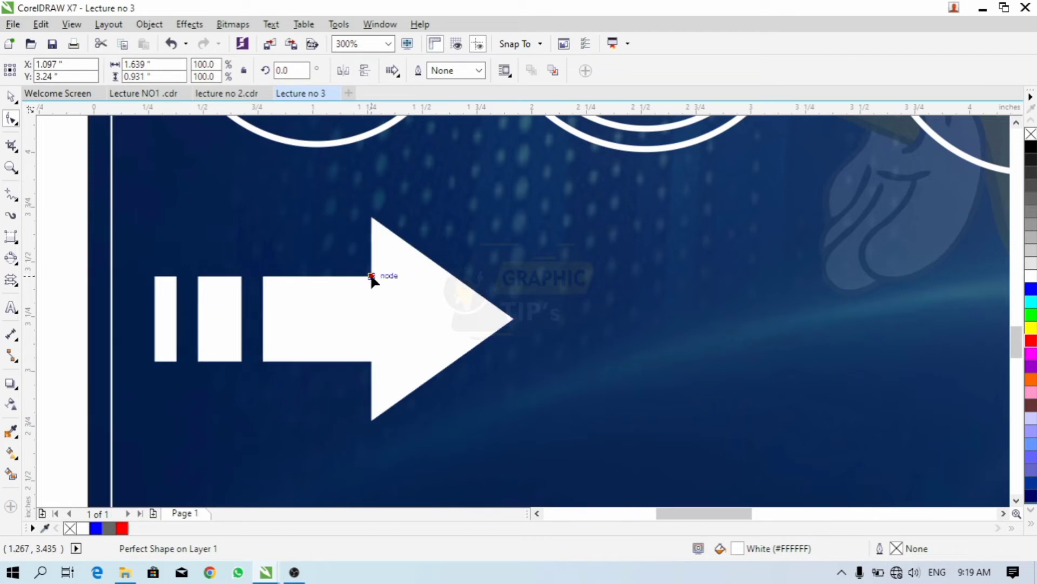
scroll(352, 310, "down", 2)
key("space")
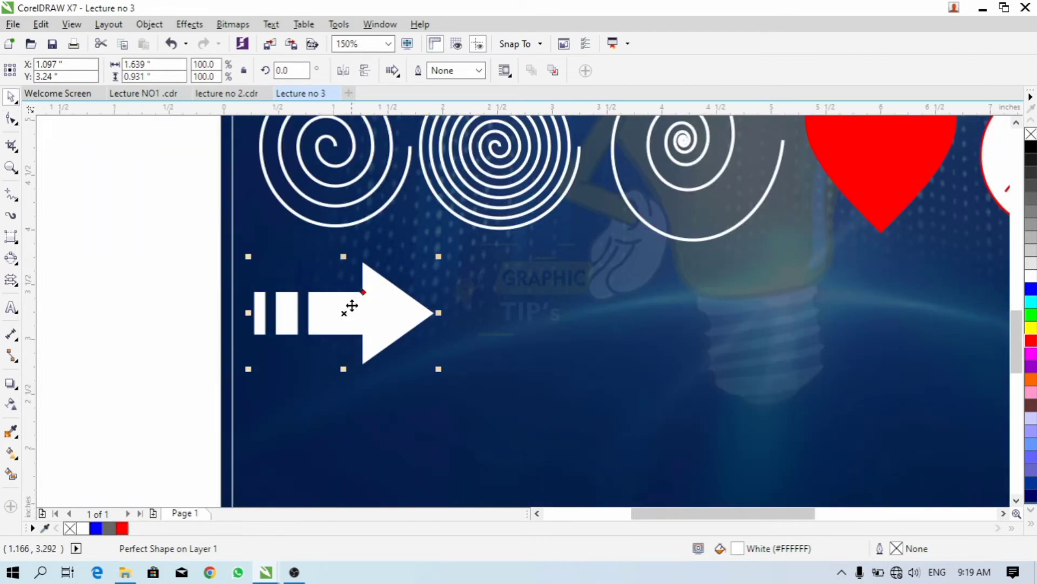
- Draw a three-way arrow about 2.08 by 0.91 in beside the striped arrow with the Arrow Shapes tool, and shift it slightly up and left
left_click(11, 280)
left_click(393, 72)
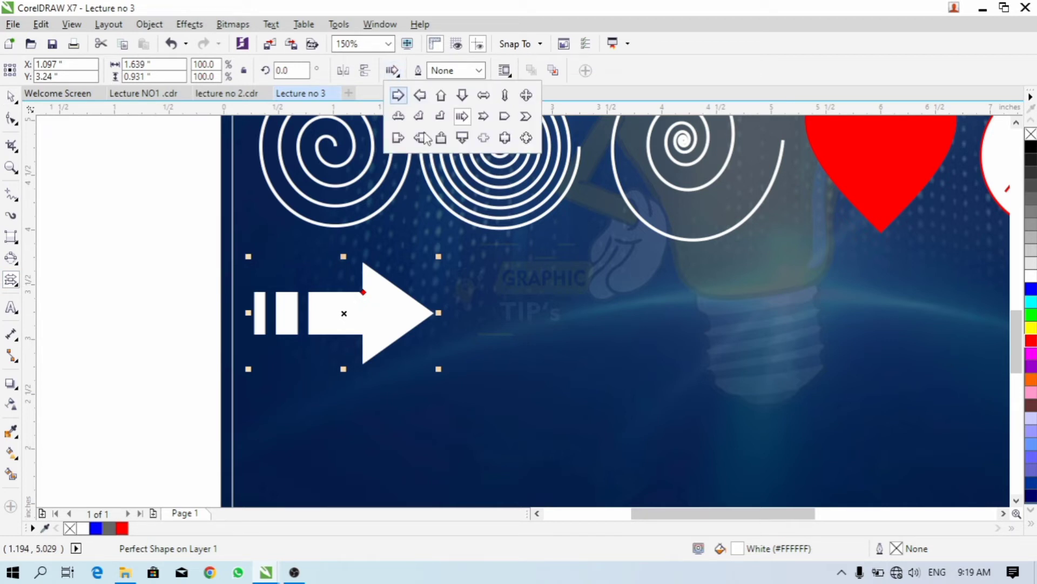
left_click(398, 115)
left_click_drag(482, 263, 720, 372)
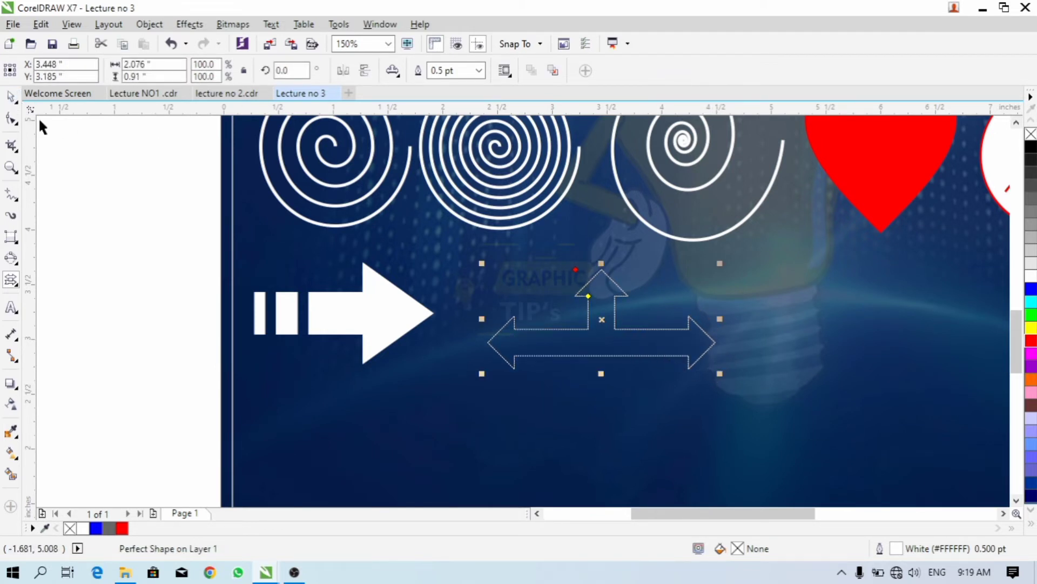
left_click(11, 96)
left_click_drag(608, 320, 594, 296)
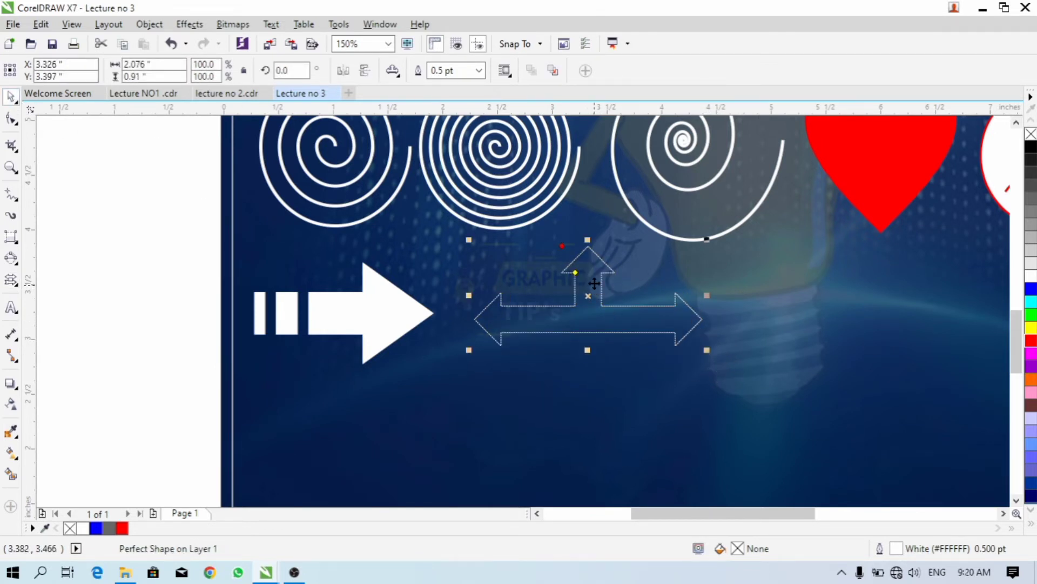
- Fill the three-way arrow white and remove its outline
scroll(610, 289, "up", 3)
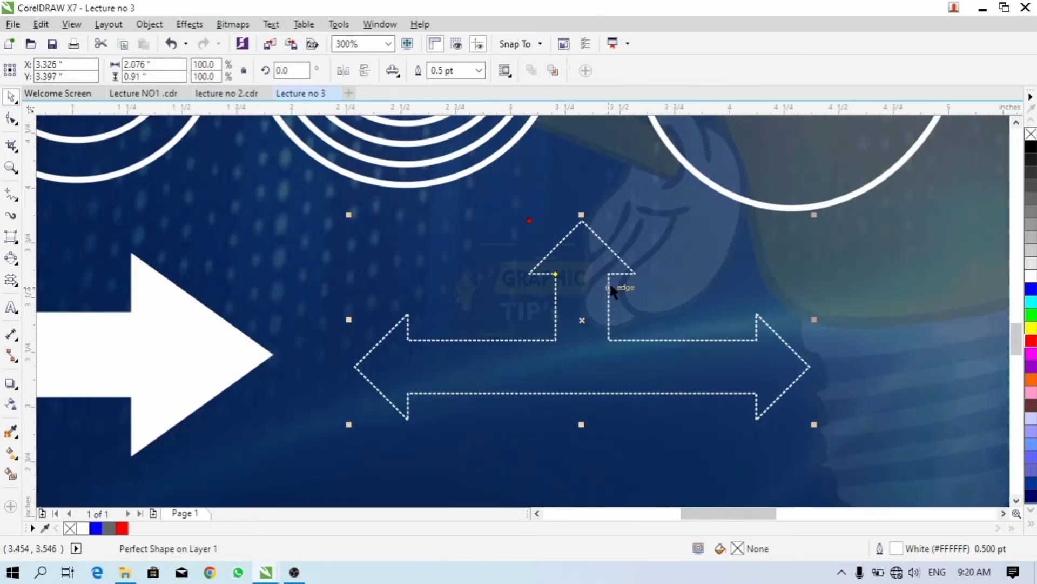
left_click(83, 528)
scroll(530, 216, "up", 3)
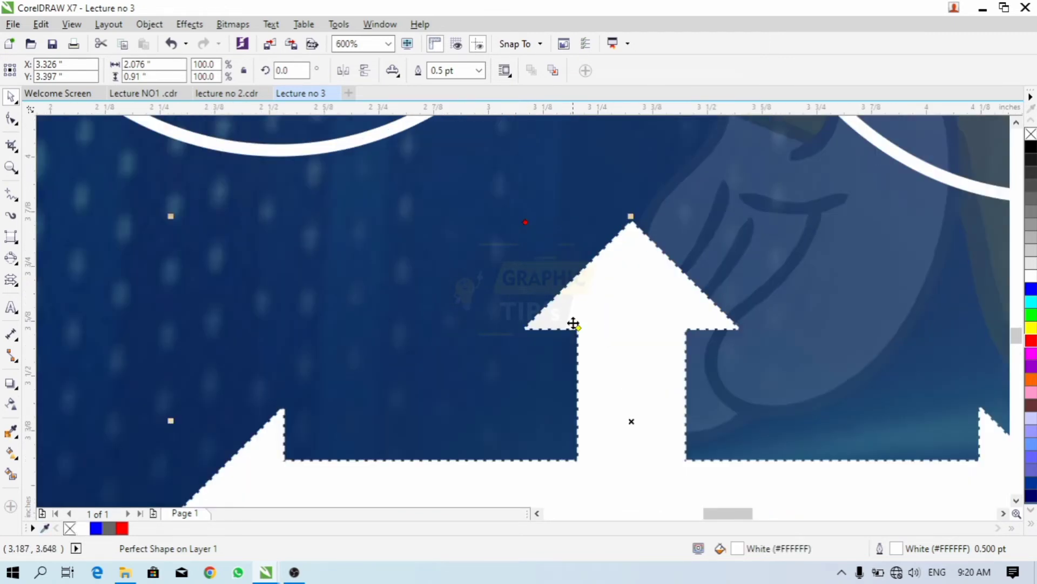
scroll(451, 371, "down", 3)
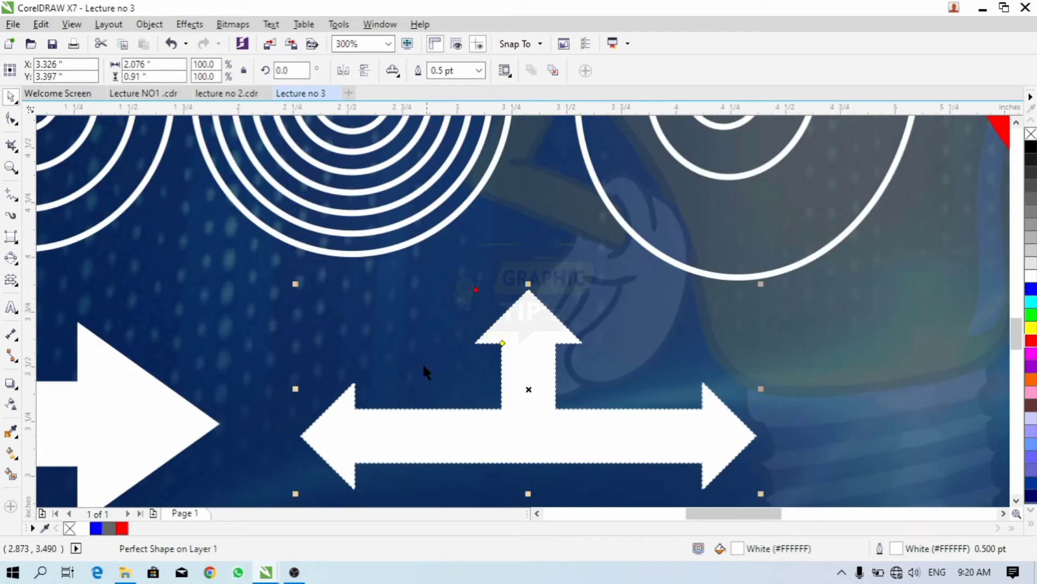
right_click(74, 528)
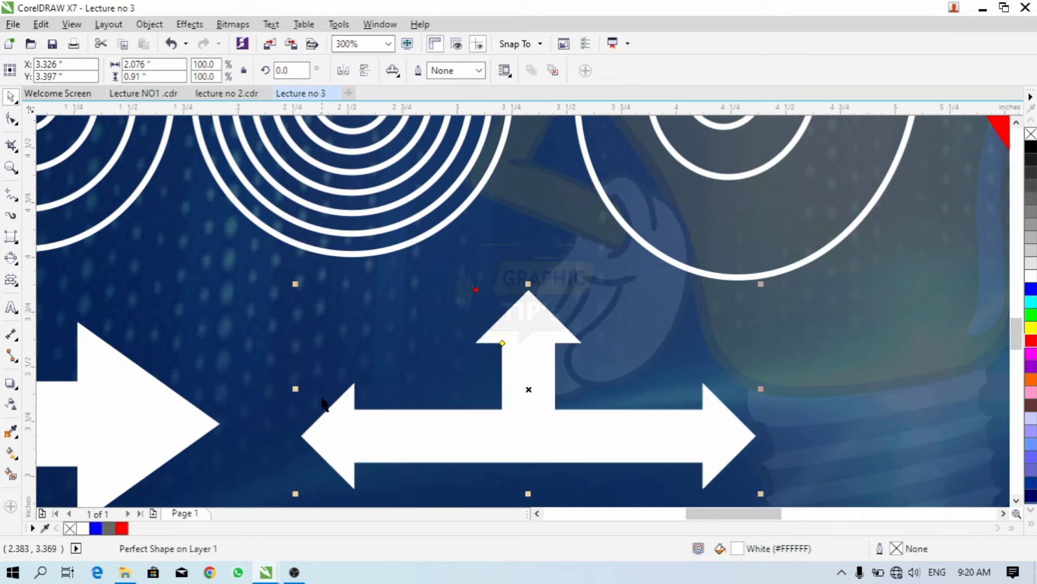
- Reshape the three-way arrow's heads with the red control node, making them slightly narrower than drawn
left_click(11, 120)
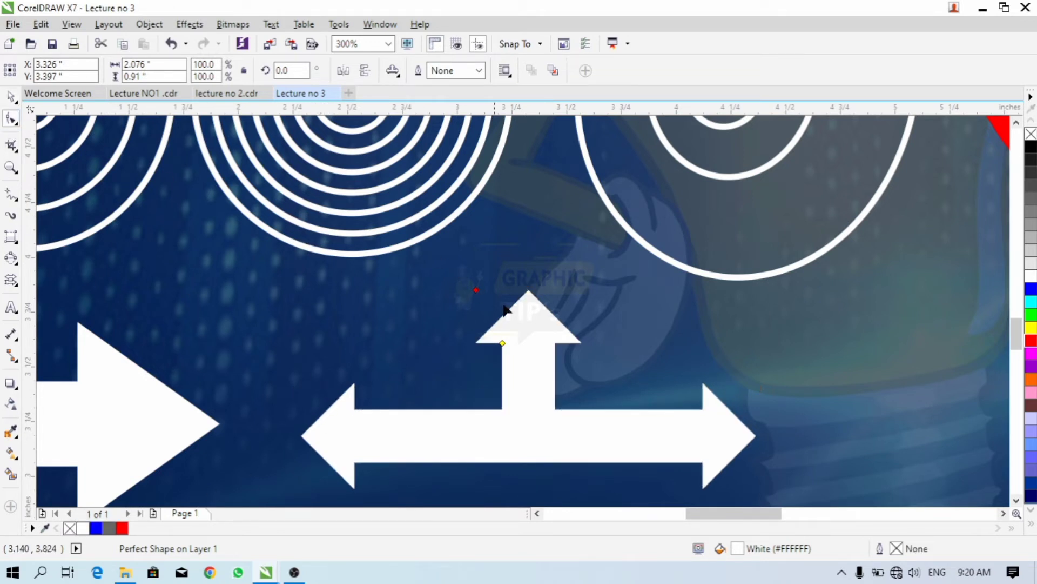
mouse_move(476, 289)
left_mouse_down()
mouse_move(514, 281)
mouse_move(523, 304)
mouse_move(476, 281)
mouse_move(490, 290)
left_mouse_up()
scroll(537, 332, "up", 2)
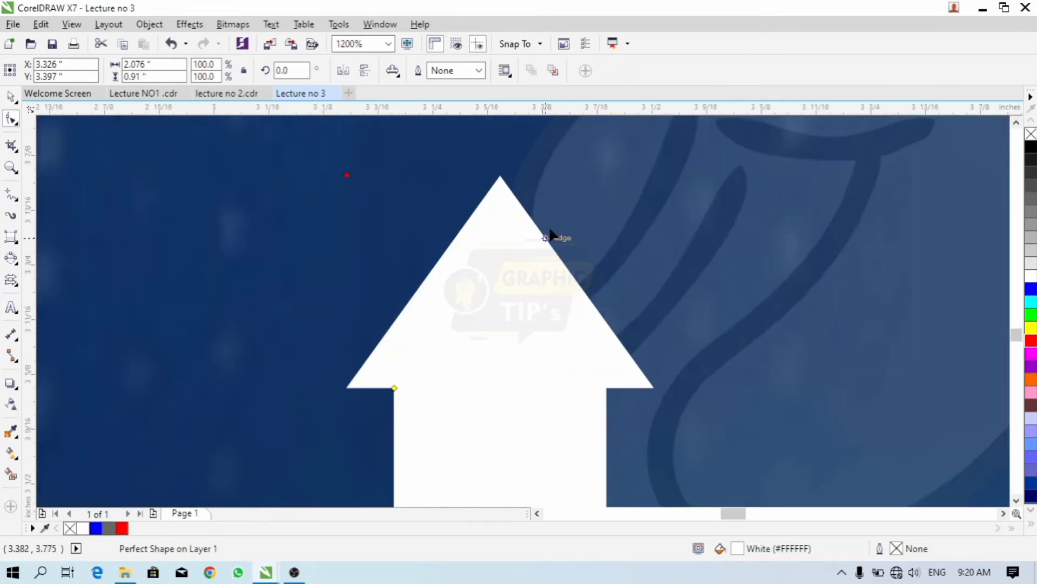
scroll(540, 267, "down", 1)
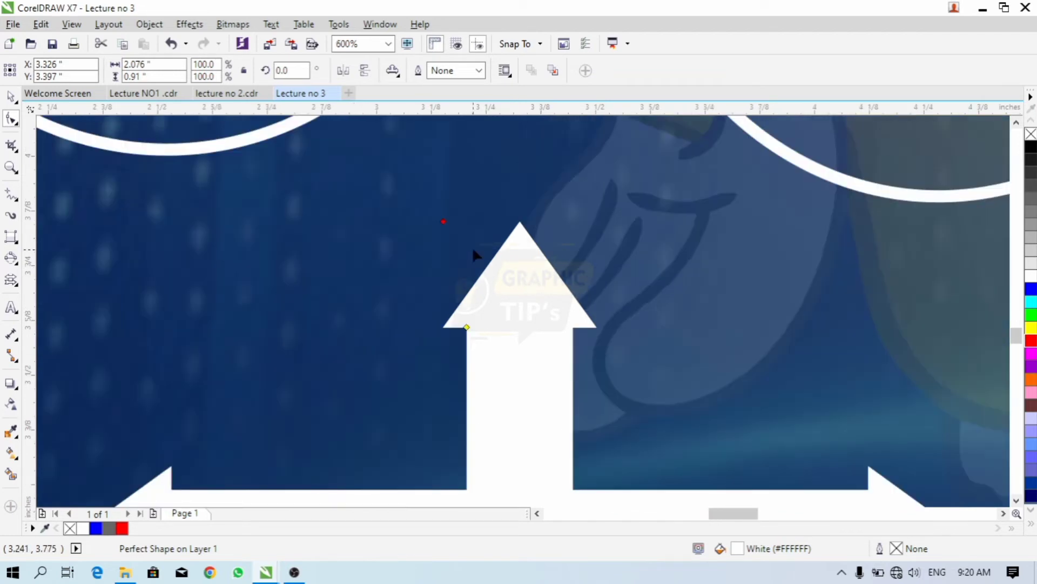
mouse_move(441, 222)
left_mouse_down()
mouse_move(394, 222)
mouse_move(425, 226)
left_mouse_up()
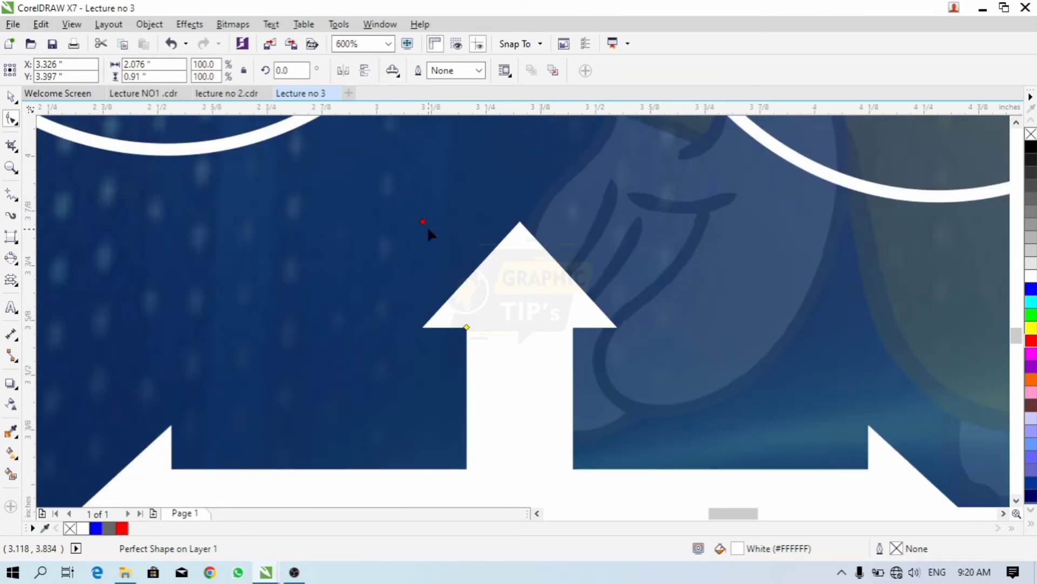
scroll(481, 228, "down", 1)
scroll(475, 298, "up", 1)
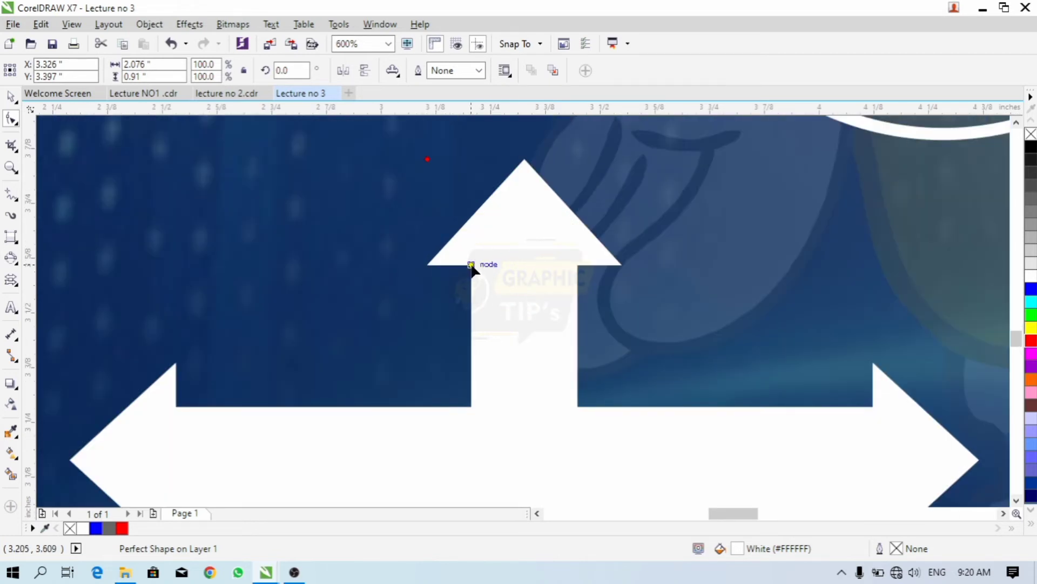
- Try very thin shafts on the three-way arrow with the yellow control node, and settle on thick shafts with short heads
scroll(475, 297, "down", 1)
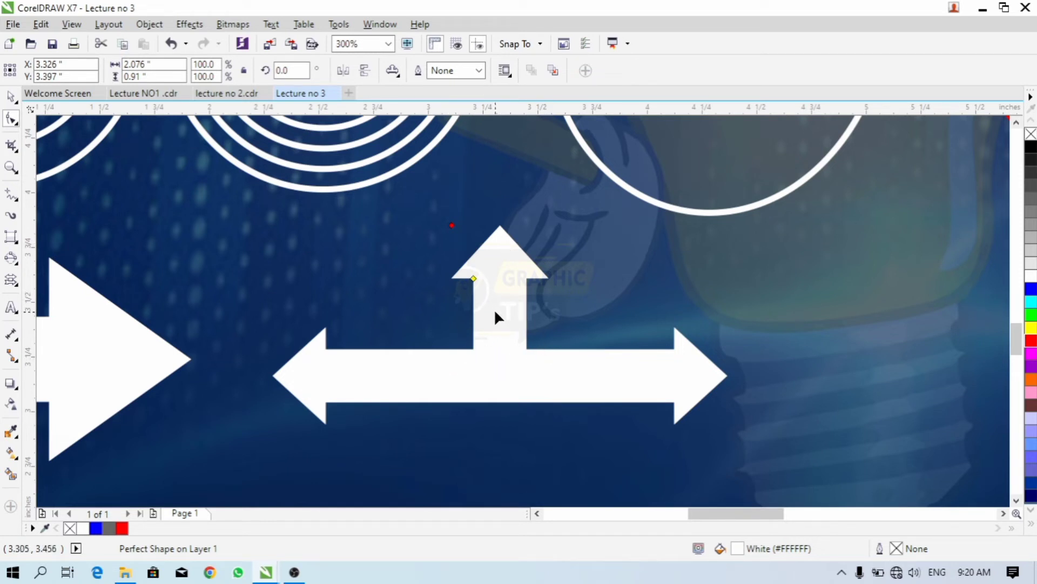
scroll(479, 278, "up", 1)
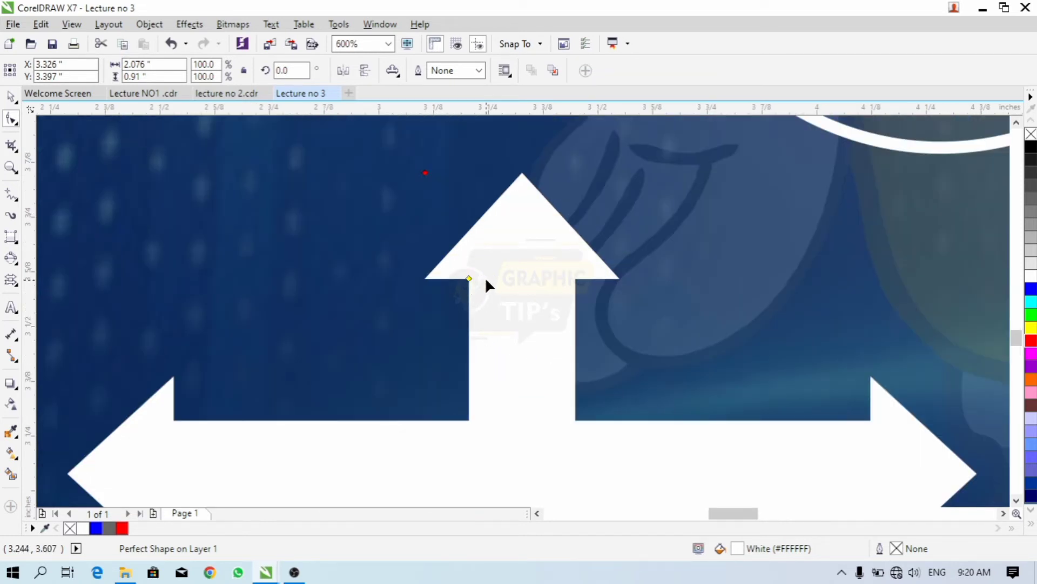
left_click_drag(470, 278, 512, 344)
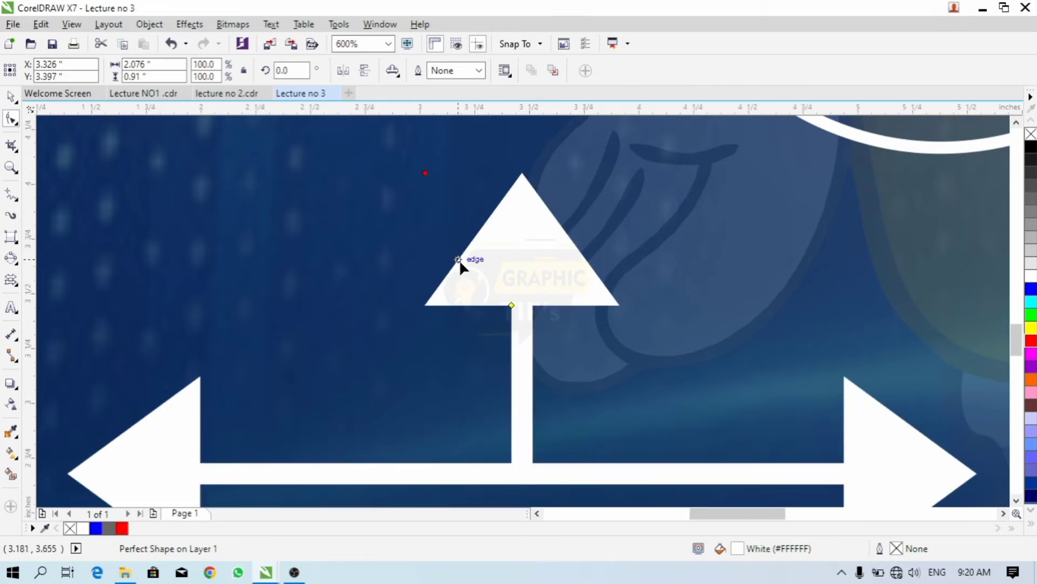
scroll(460, 261, "down", 1)
scroll(488, 287, "up", 1)
left_click_drag(484, 282, 443, 254)
scroll(461, 265, "down", 1)
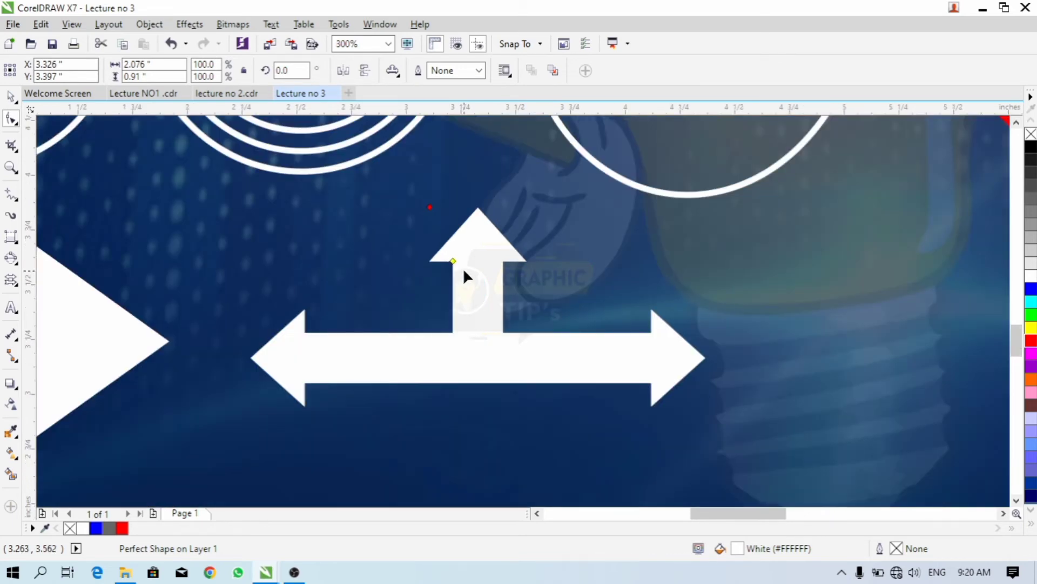
key("space")
scroll(470, 315, "down", 1)
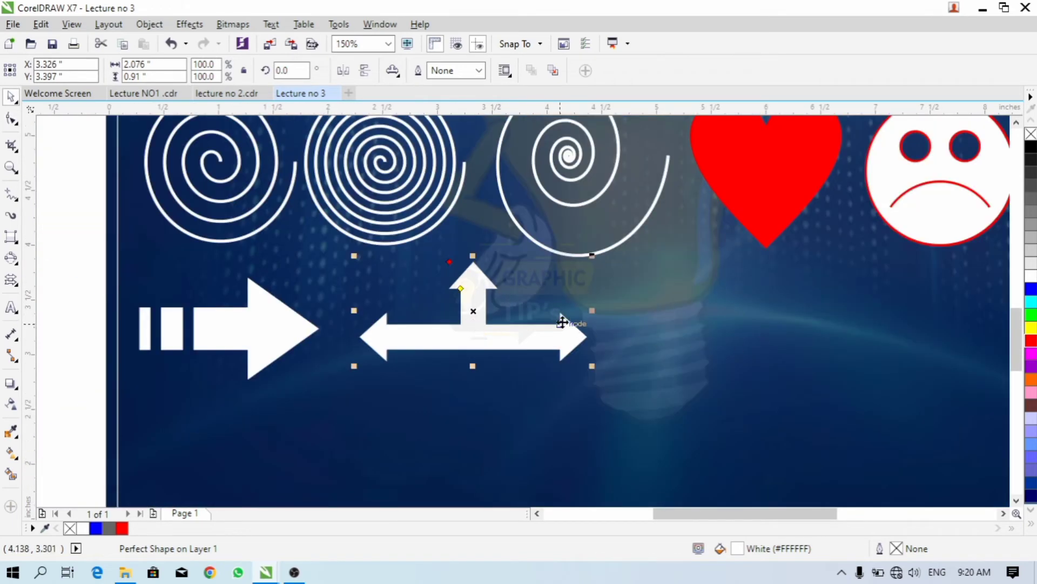
scroll(562, 322, "down", 1)
left_click(263, 321)
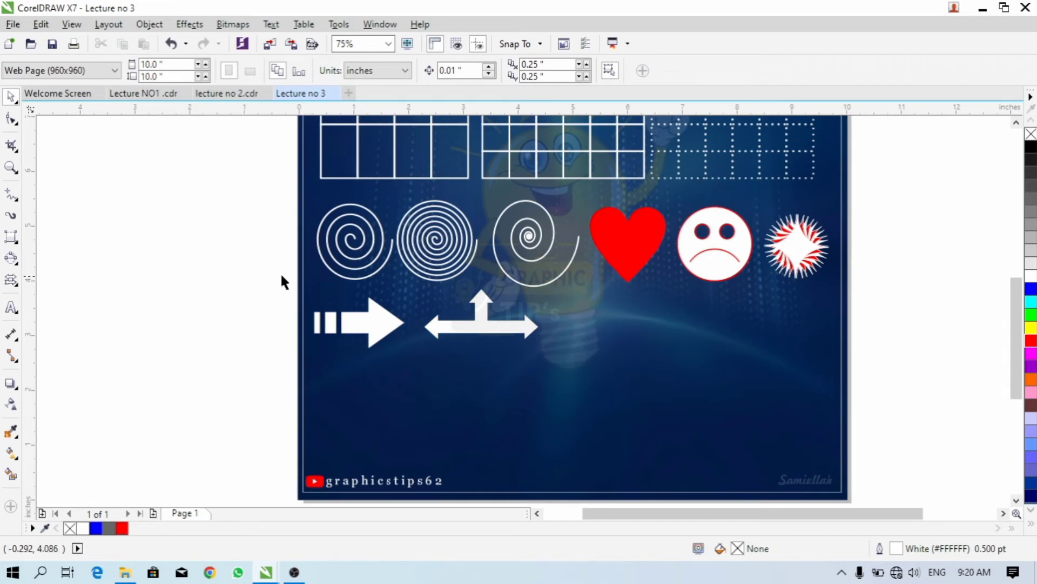
left_click_drag(255, 273, 579, 383)
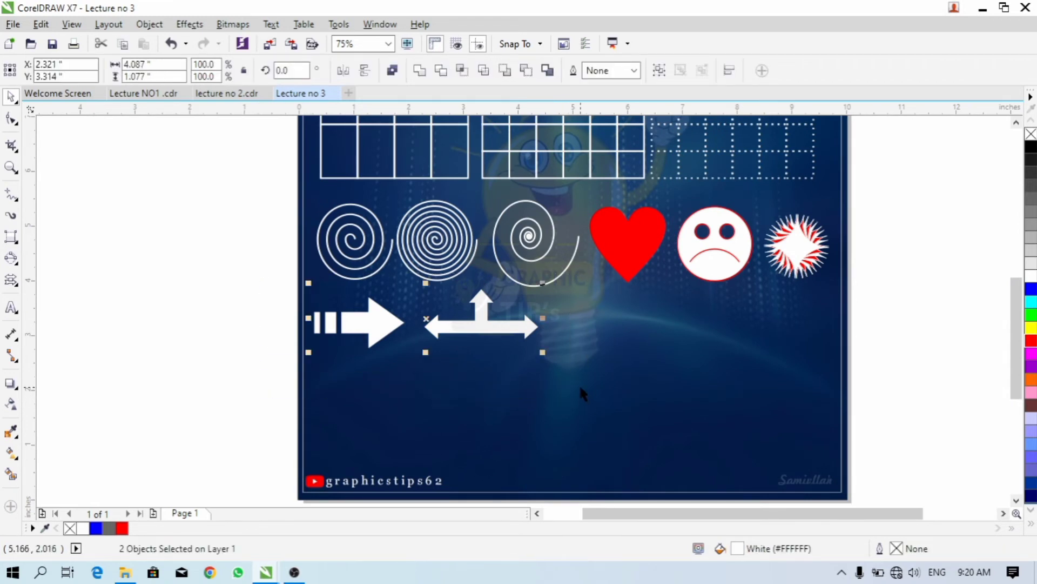
left_click(267, 313)
scroll(305, 311, "down", 1)
scroll(357, 308, "up", 1)
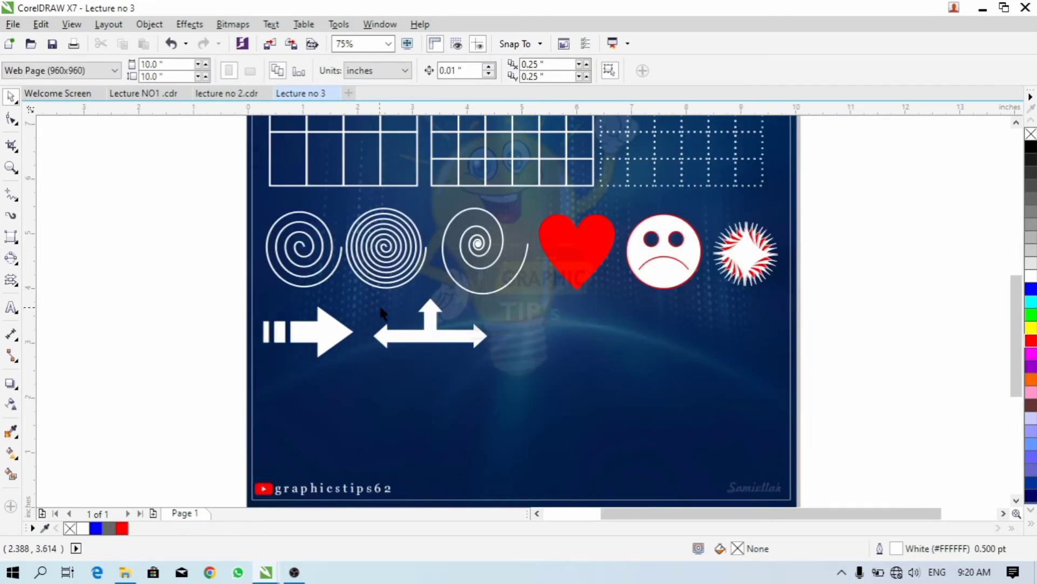
- Add the text "Spiral" in 24 pt Arial below the grids and move it between the first and second spirals
left_click(10, 307)
scroll(378, 196, "up", 1)
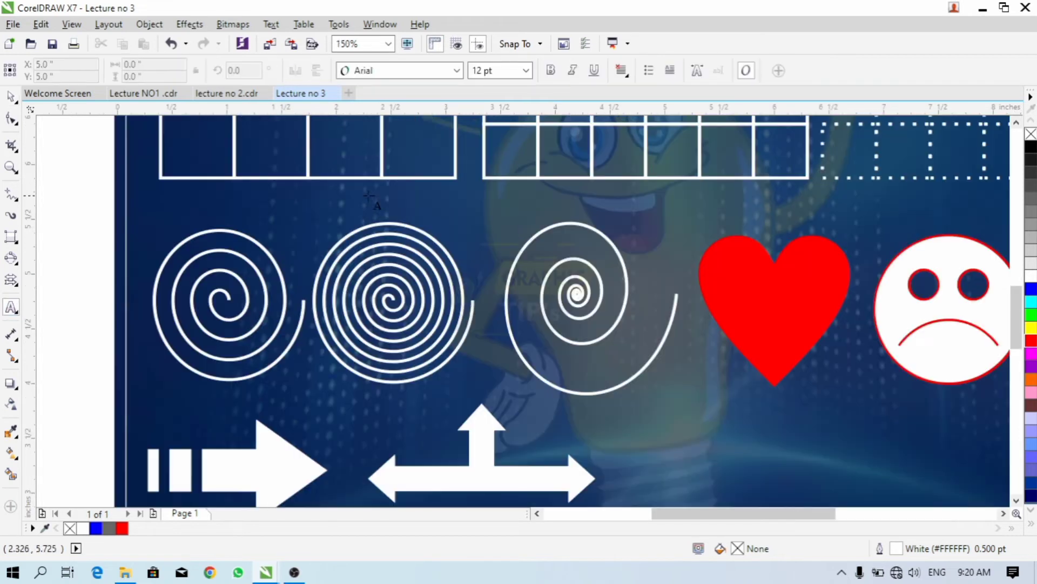
left_click(360, 201)
type("Sp")
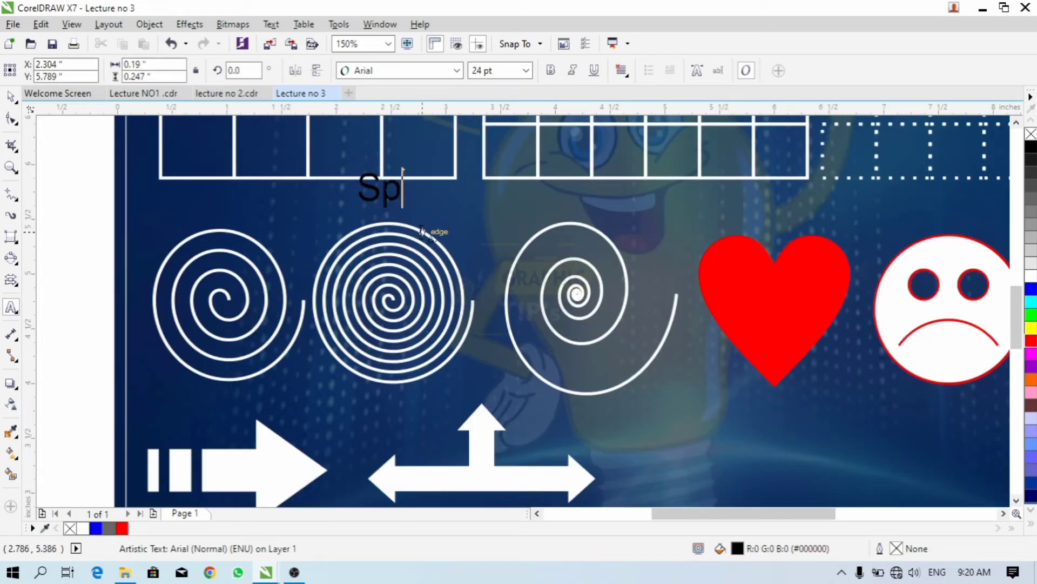
type("iral")
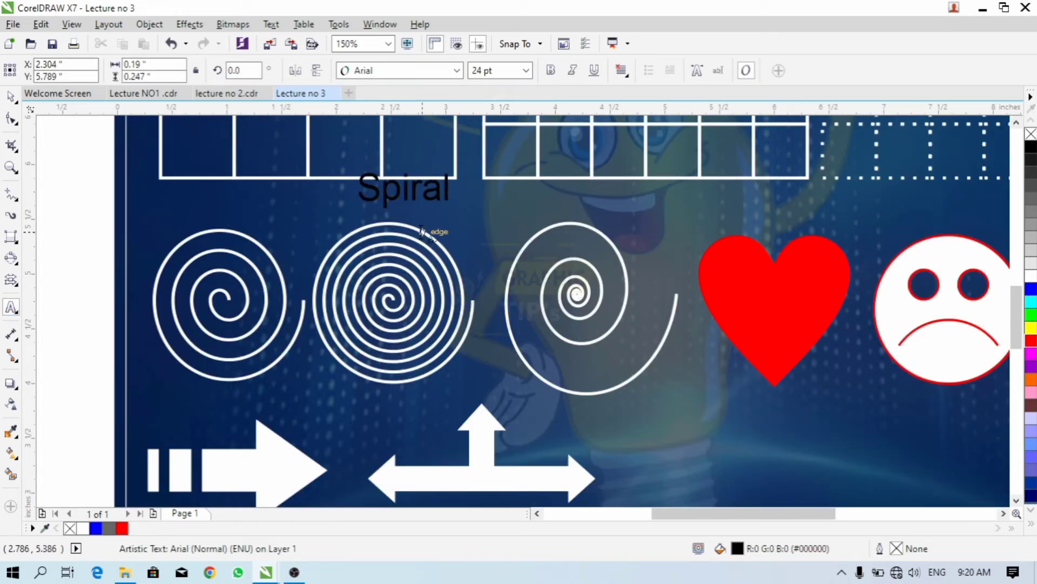
left_click(11, 96)
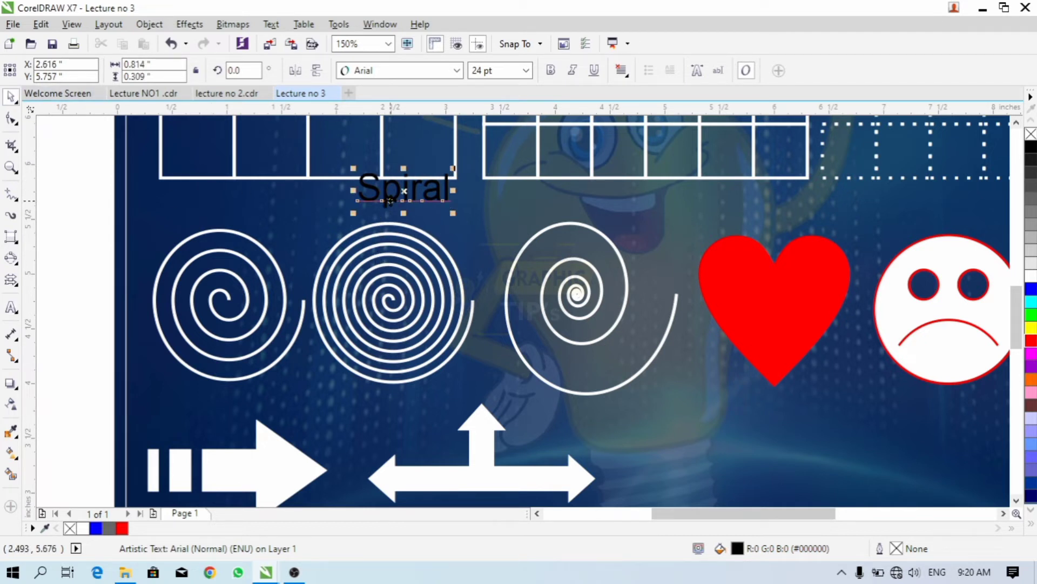
left_click_drag(390, 200, 273, 222)
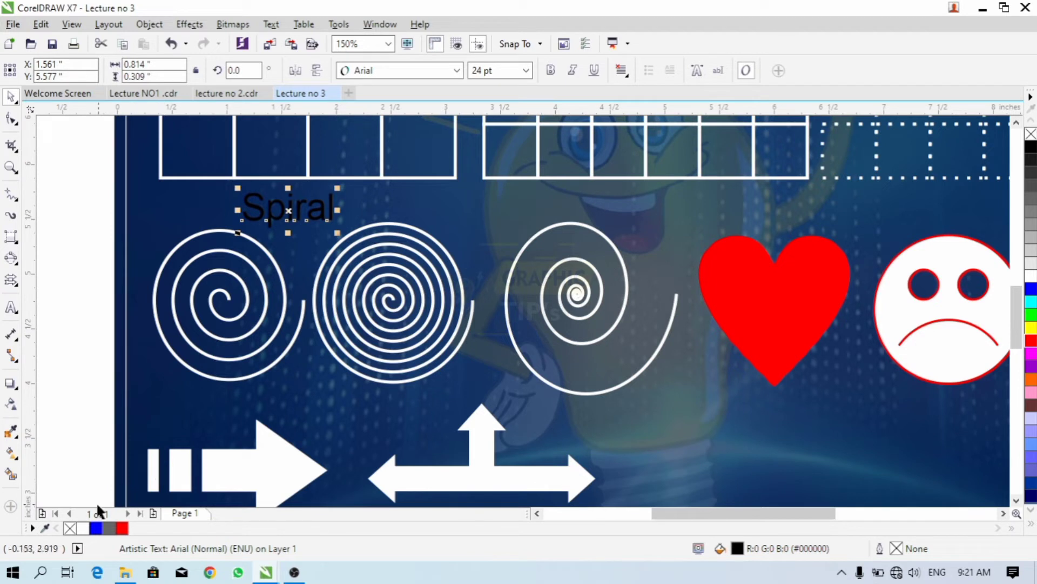
- Color the "Spiral" text white, shrink it to about 17.8 pt and place it just above the first spiral
left_click(83, 528)
left_click_drag(337, 188, 222, 205)
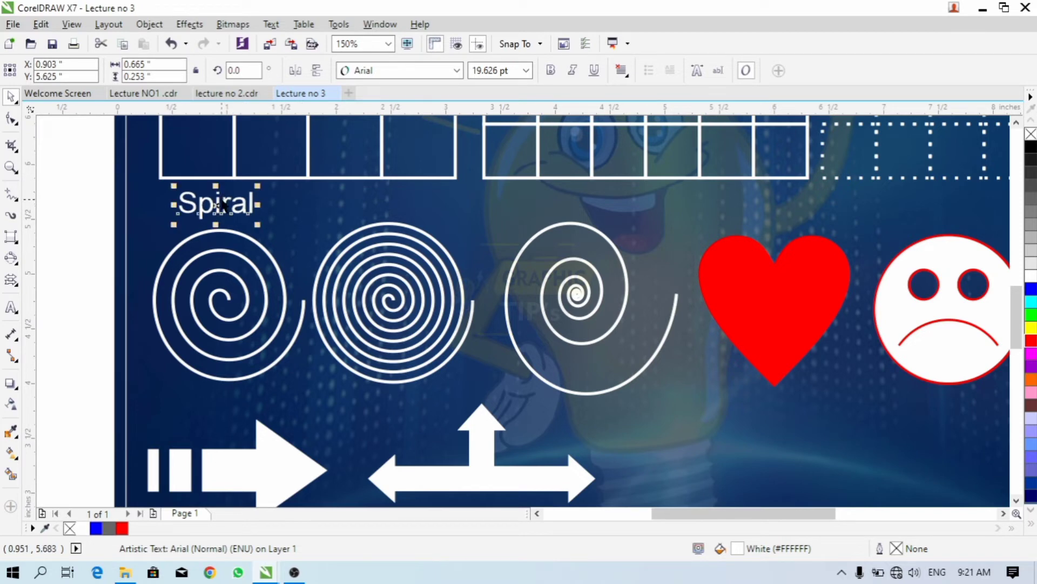
key("Escape")
scroll(232, 201, "up", 1)
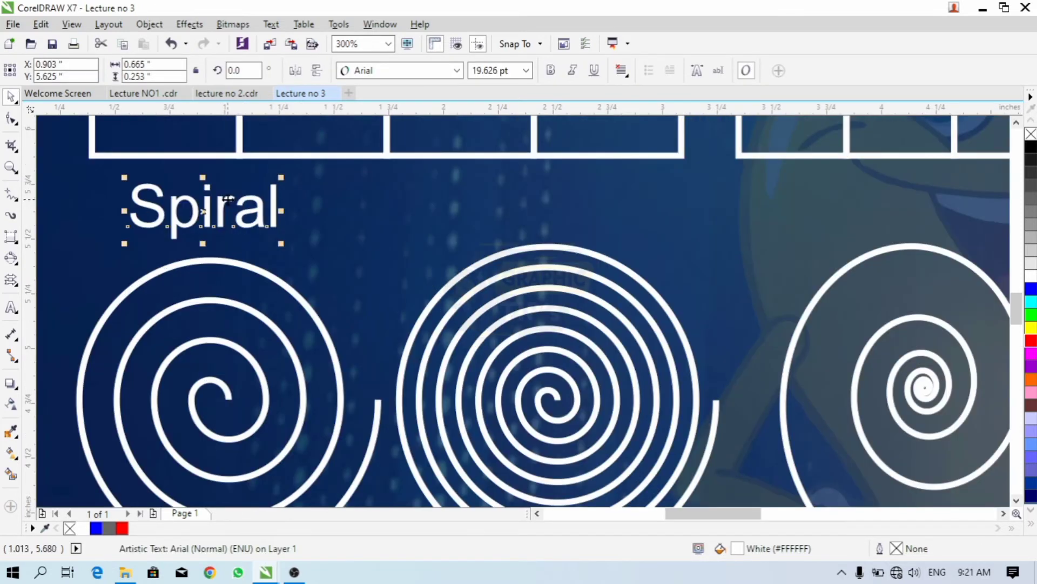
left_click_drag(228, 199, 233, 209)
left_click_drag(287, 189, 277, 190)
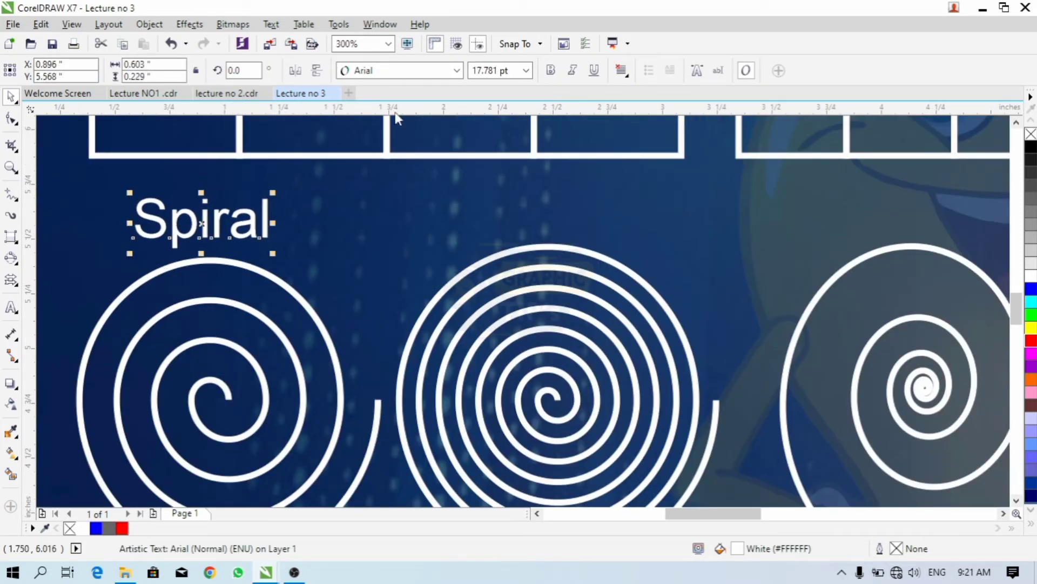
- Change the "Spiral" label's font to Copperplate Gothic Bold and shrink it to about 13.57 pt
left_click(400, 70)
left_click(400, 122)
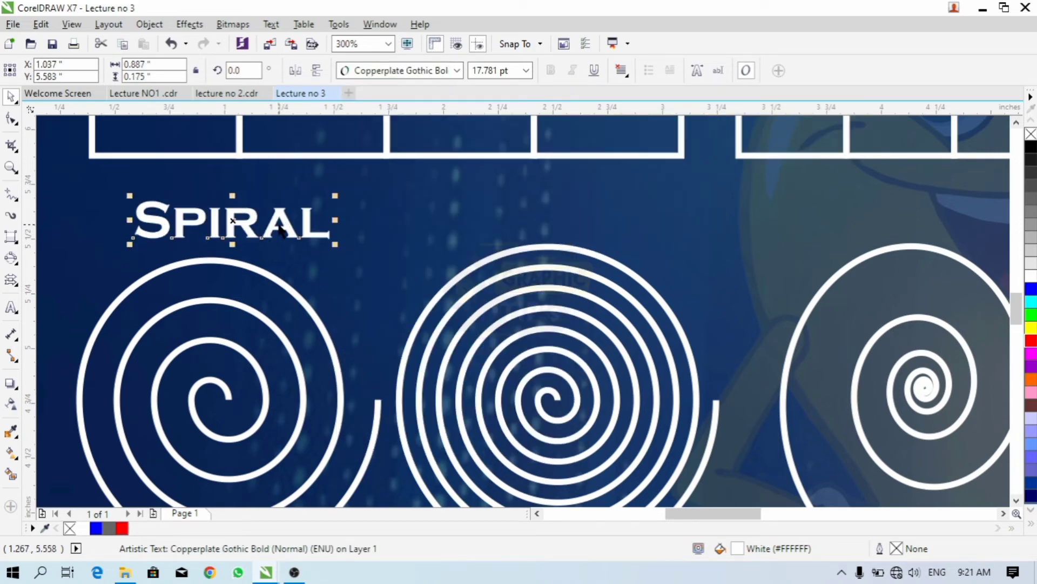
left_click_drag(332, 203, 288, 205)
- Copy the "Spiral" label above the second spiral, the third spiral and the heart
left_click_drag(226, 222, 771, 228)
scroll(237, 236, "down", 2)
right_click(399, 227)
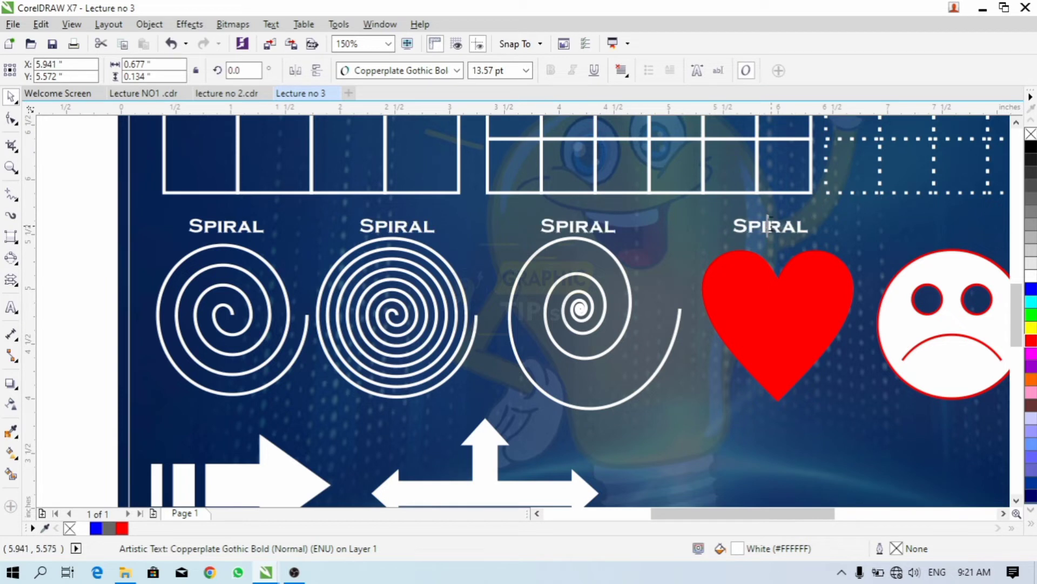
- Change the label above the heart to "Basics Shape", narrow it to about 1.23 in and center it over the heart
double_click(771, 226)
type("BA")
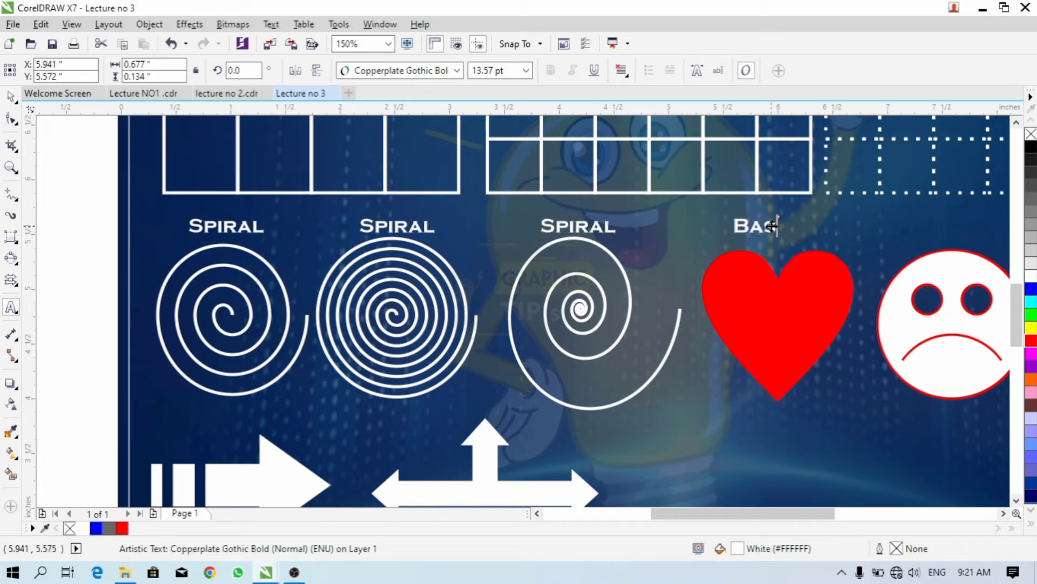
type("sics Shape")
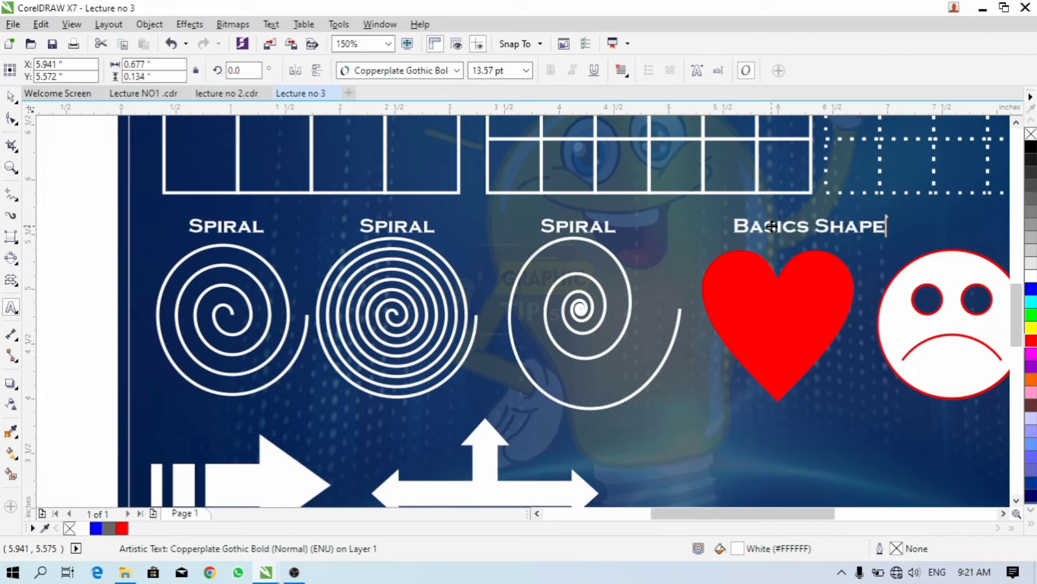
key("ctrl+space")
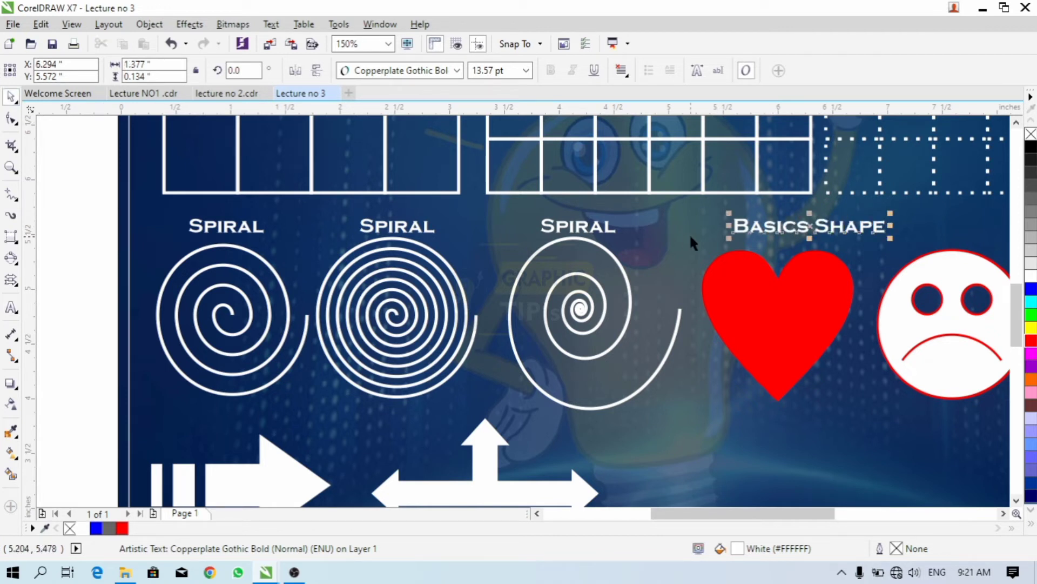
left_click_drag(893, 228, 792, 228)
scroll(855, 227, "up", 1)
scroll(504, 232, "down", 1)
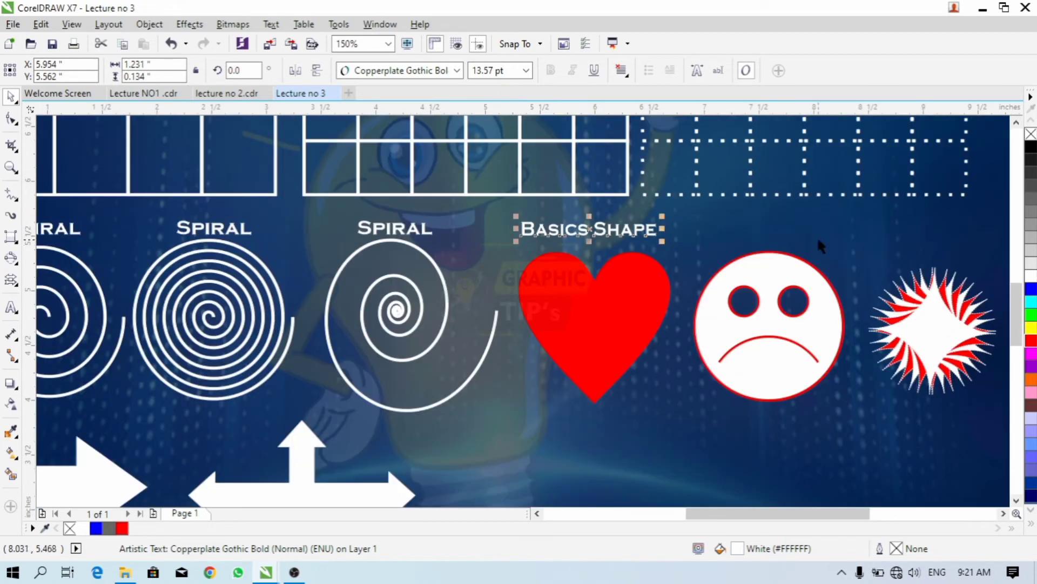
- Copy the "Basics Shape" label above the sad face and the spiky star shape
left_click(667, 222)
left_click(646, 231)
left_click_drag(646, 231, 977, 214)
right_click(816, 234)
scroll(737, 273, "down", 2)
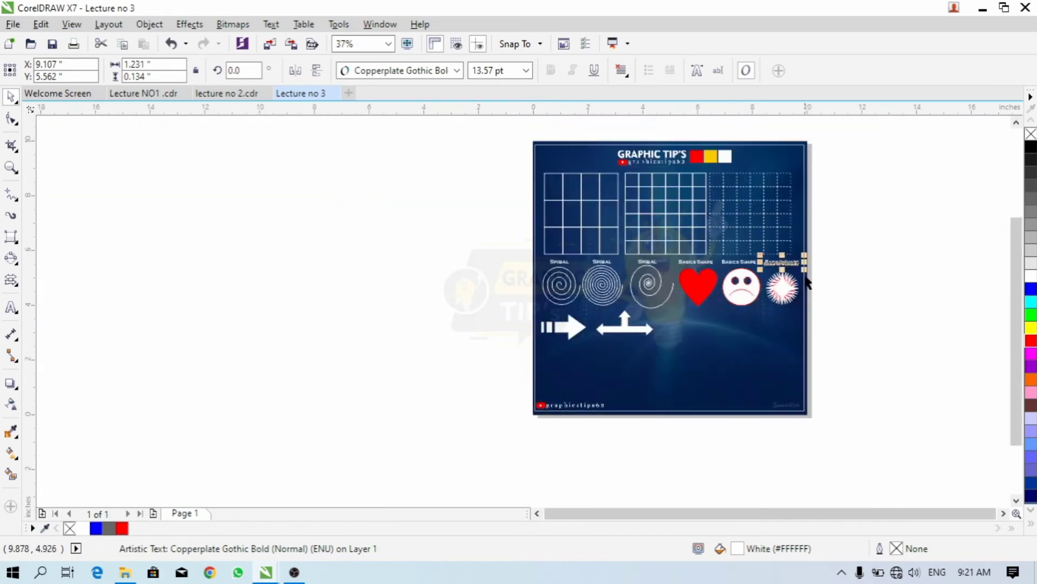
- Copy the "Basics Shape" label from the spiky star to above the first graph paper grid
left_click_drag(790, 262, 578, 163)
scroll(592, 171, "up", 2)
key("Escape")
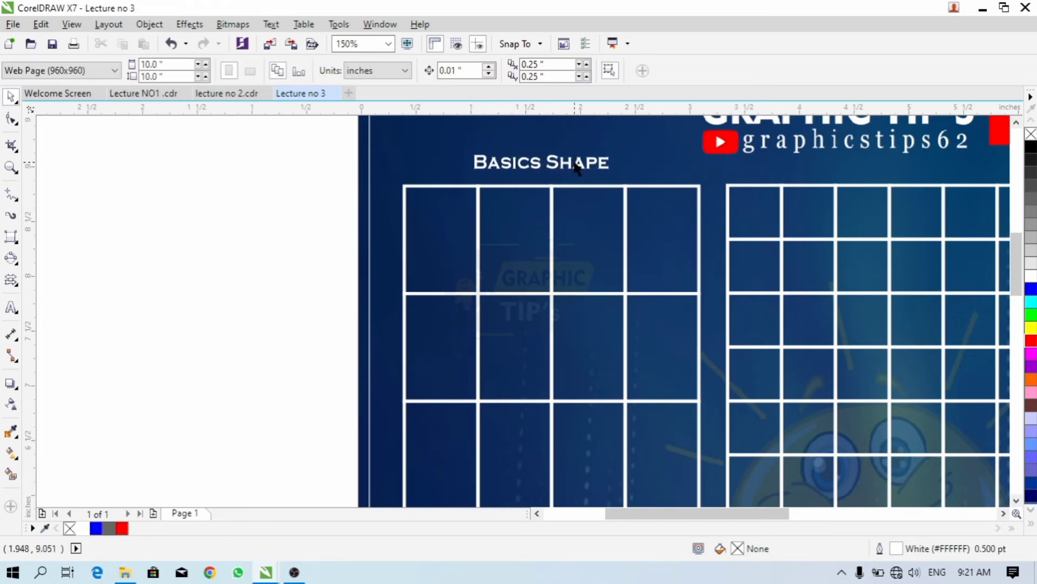
- Change the text of the label above the first grid to "Graph Paper"
left_click(573, 165)
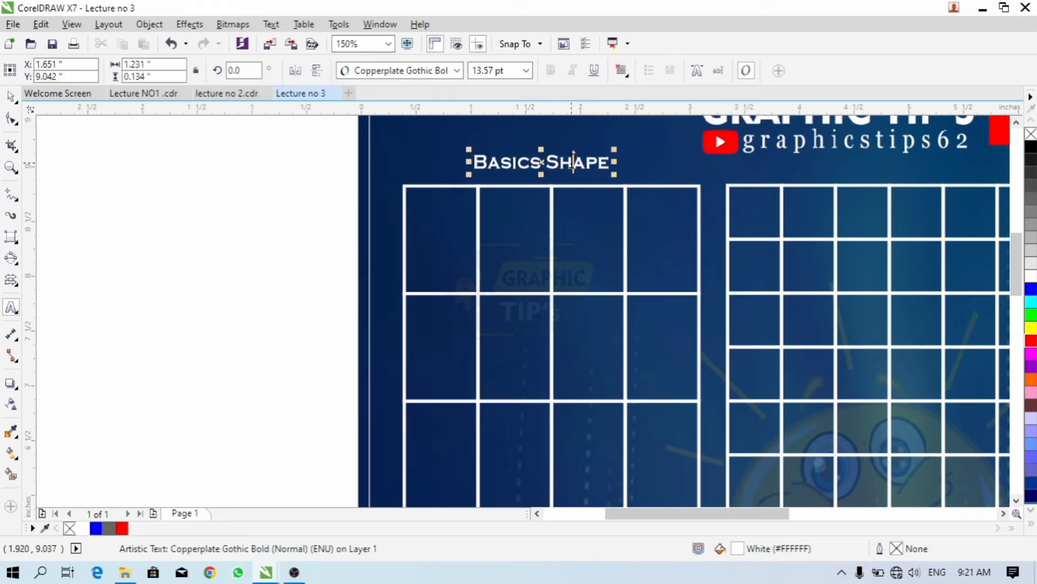
double_click(571, 163)
key("ctrl+a")
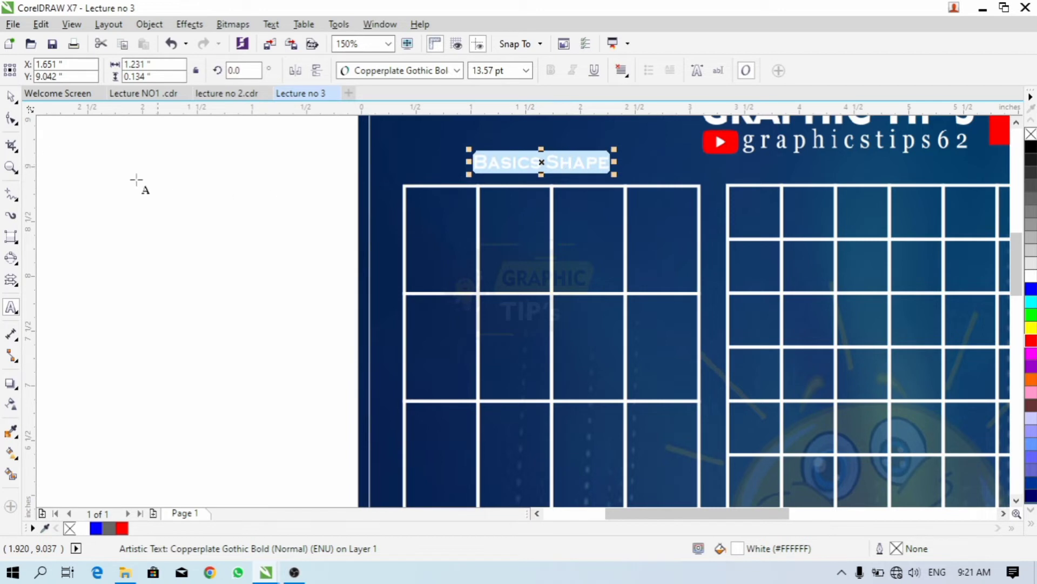
left_click(11, 96)
left_click(277, 222)
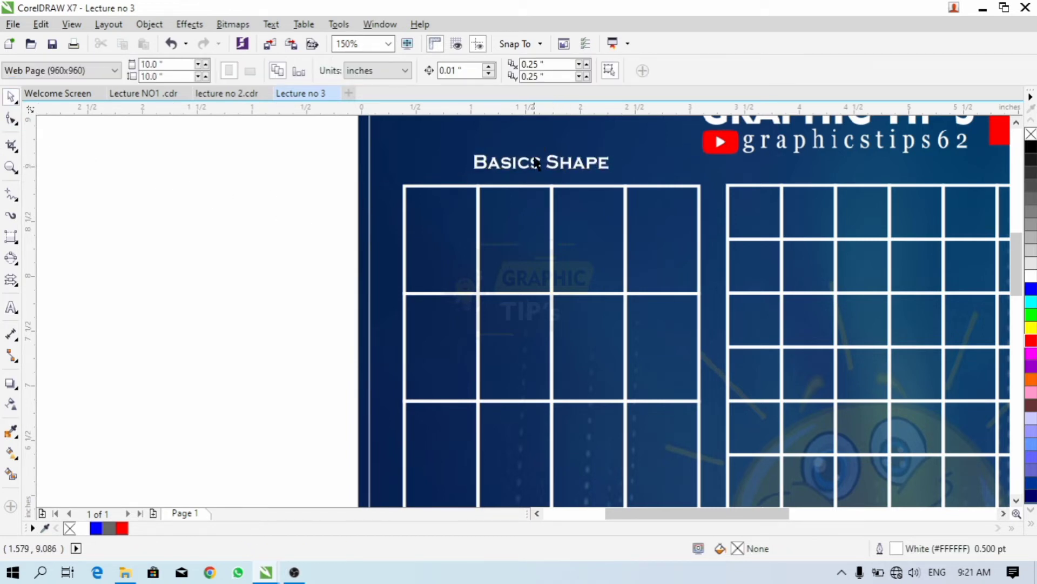
double_click(536, 163)
key("ctrl+a")
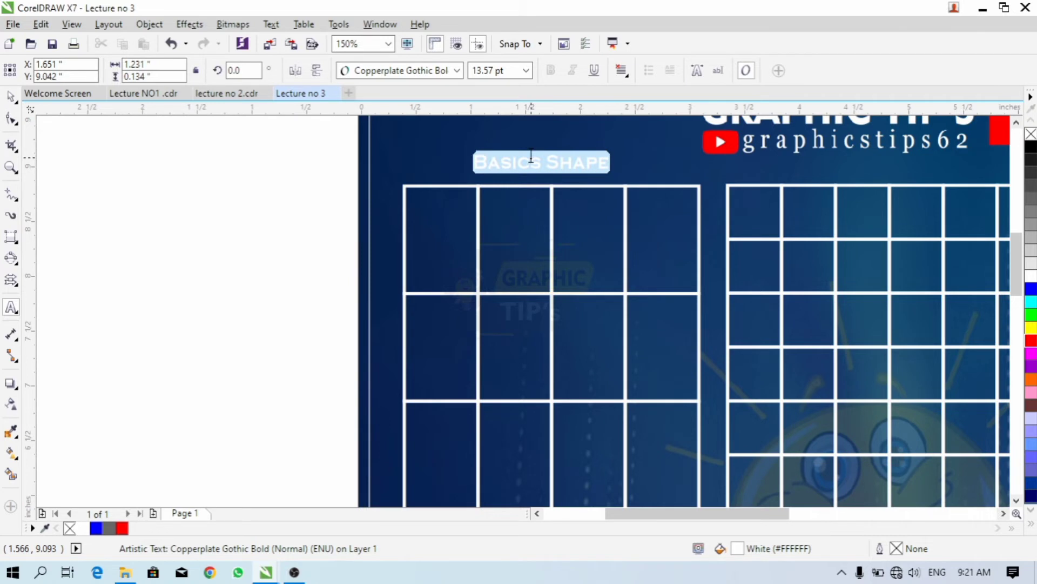
type("GRAPH")
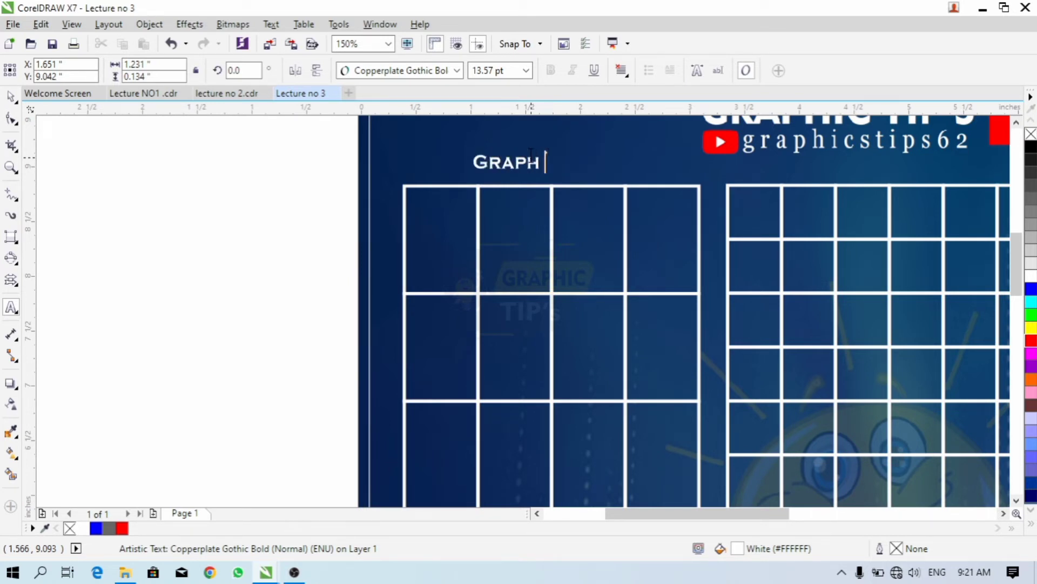
type(" PAPER")
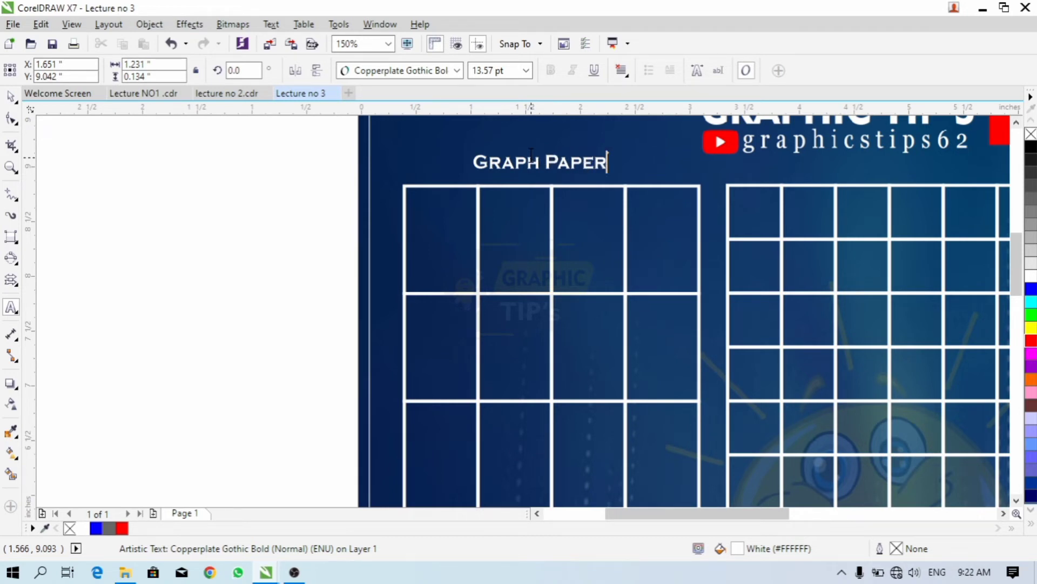
key("Escape")
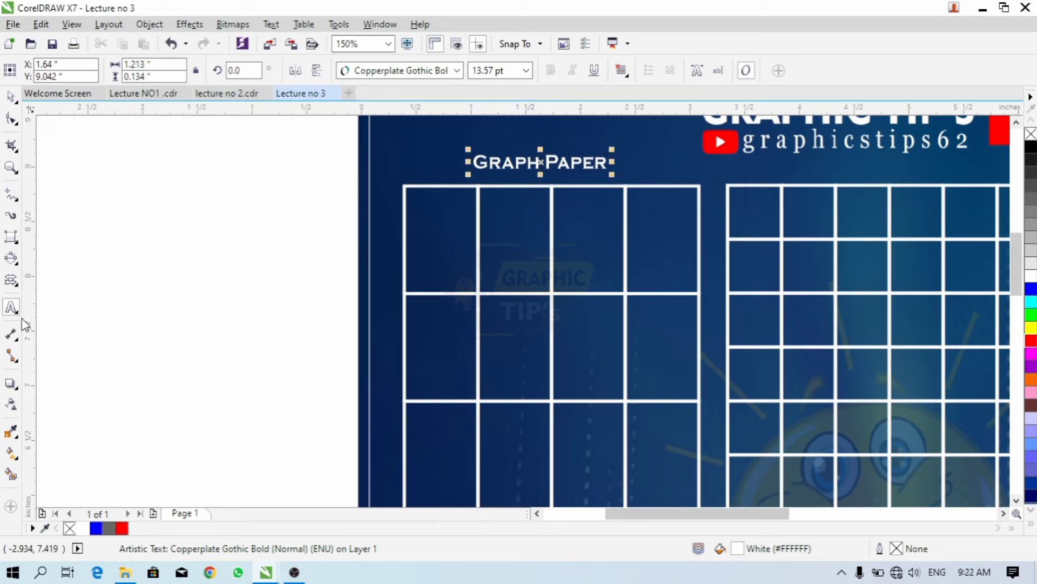
left_click(15, 284)
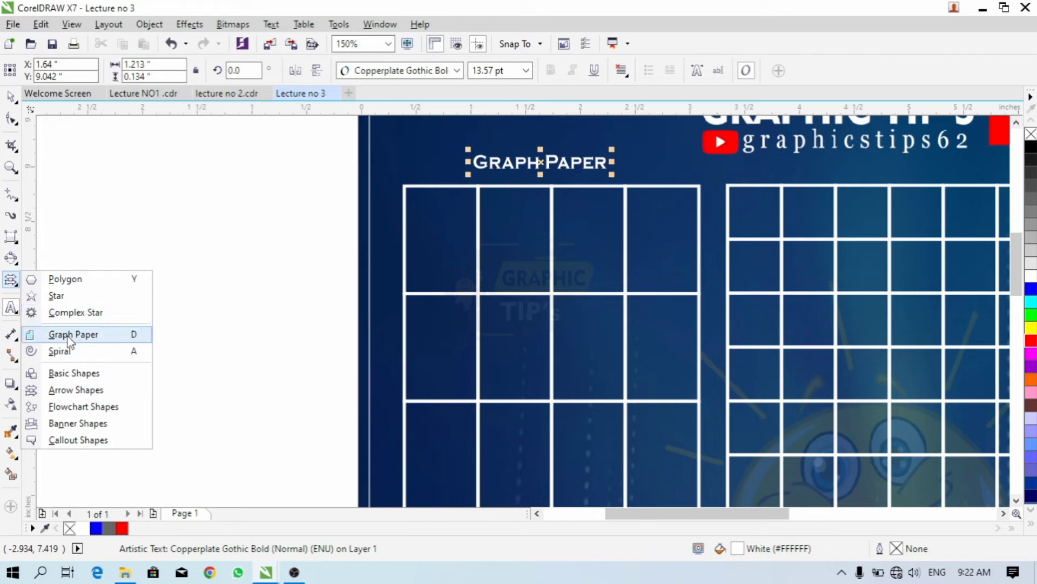
left_click(265, 201)
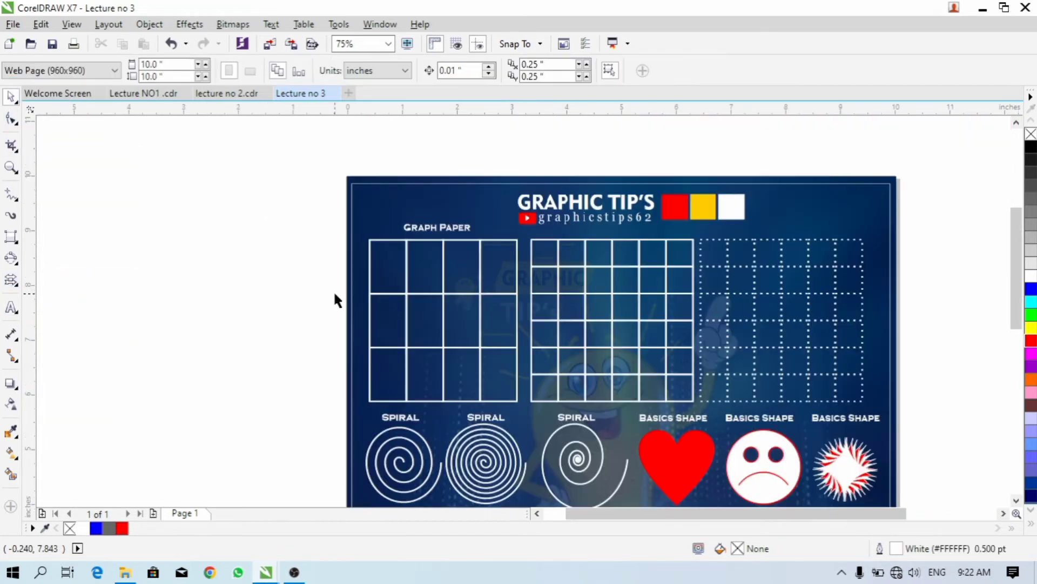
- Copy the "Graph Paper" label above the dotted grid, level with the original label
scroll(333, 290, "down", 1)
left_click_drag(440, 224, 786, 223)
right_click(786, 224)
scroll(788, 227, "up", 1)
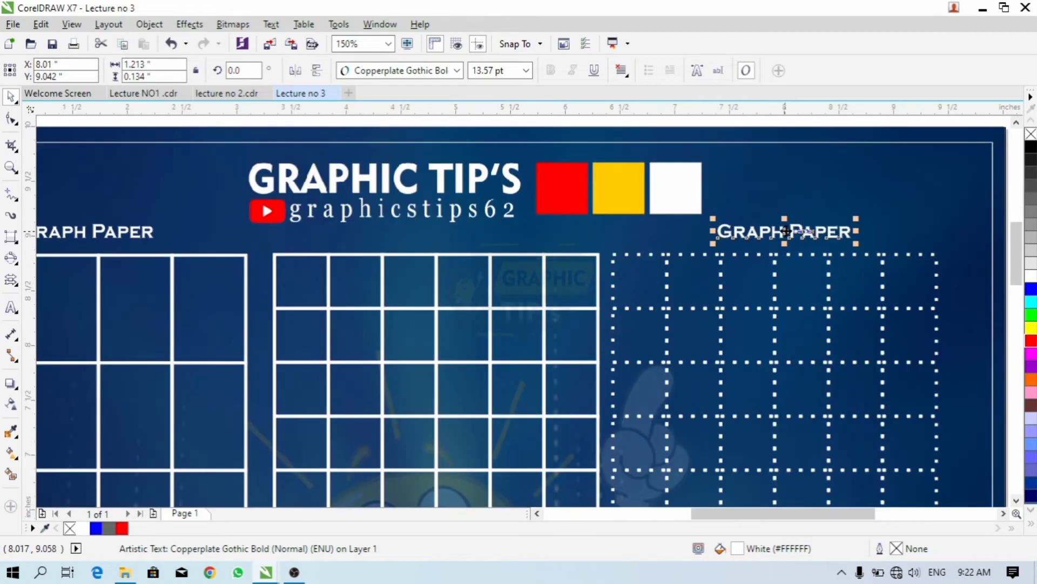
scroll(675, 157, "down", 1)
key("Escape")
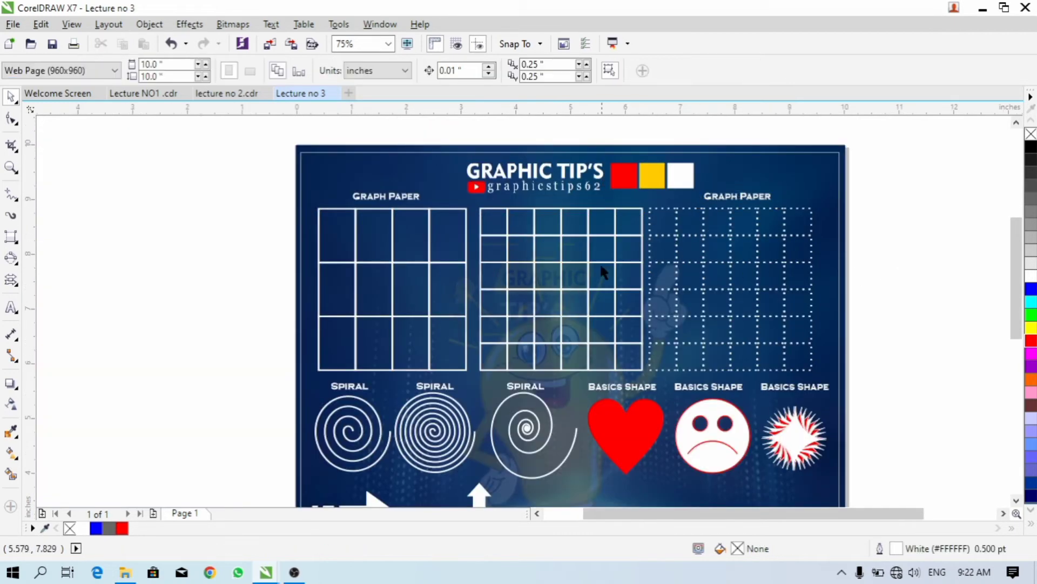
- Copy a "Spiral" label to just above the striped arrow's tail
scroll(589, 281, "down", 1)
scroll(575, 353, "up", 1)
left_click_drag(538, 323, 356, 429)
scroll(356, 429, "up", 2)
- Change the label above the striped arrow to "Arrow" and shift it slightly away from the arrowhead
double_click(363, 416)
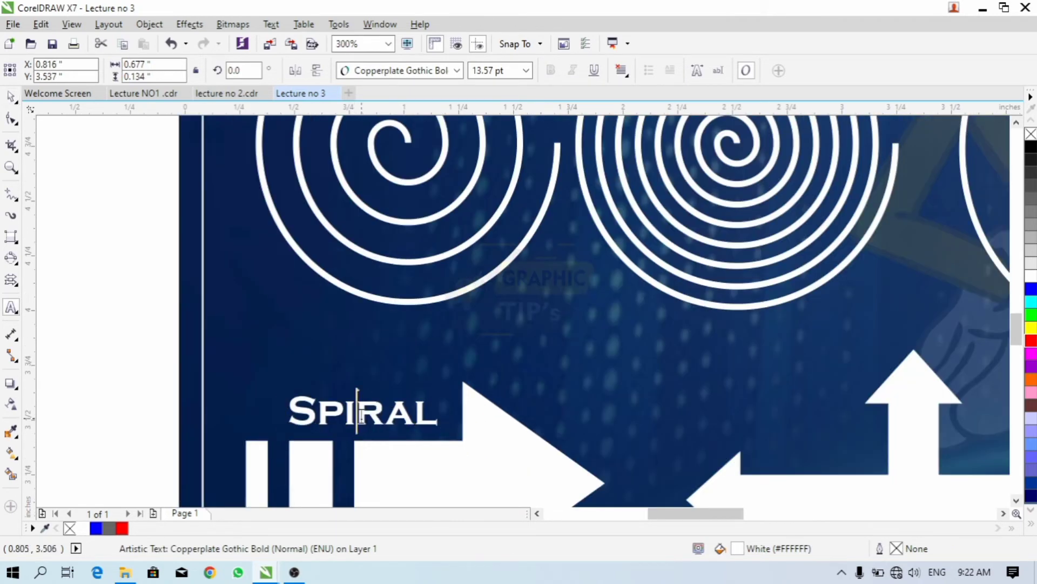
key("ctrl+a")
type("ARRO")
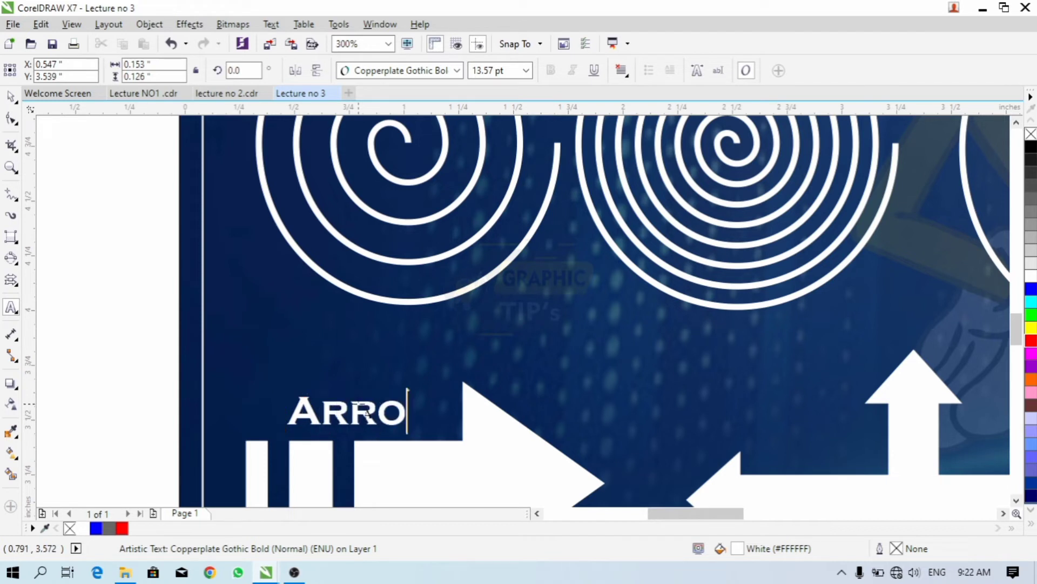
type("W")
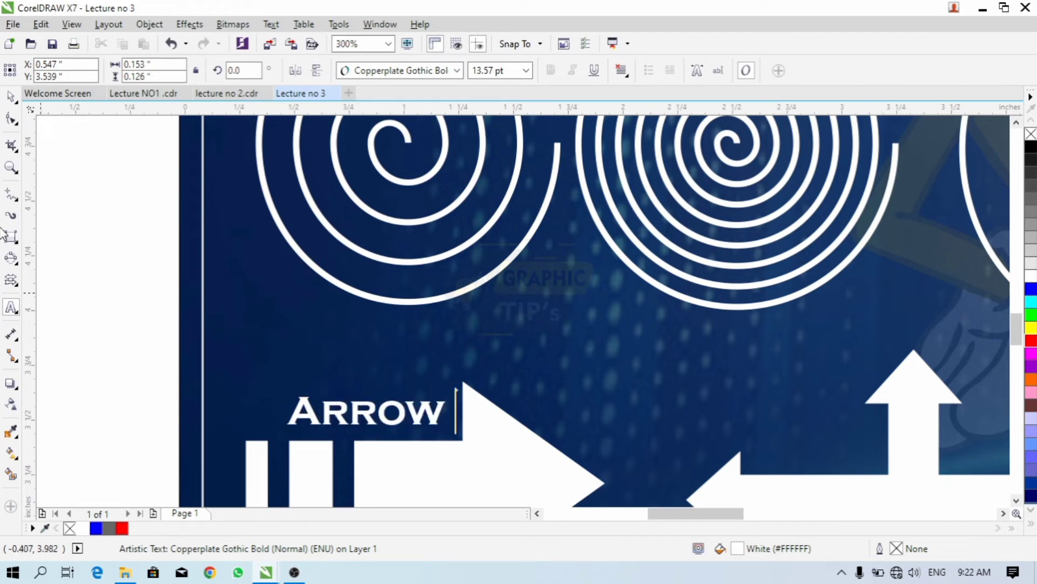
left_click(11, 96)
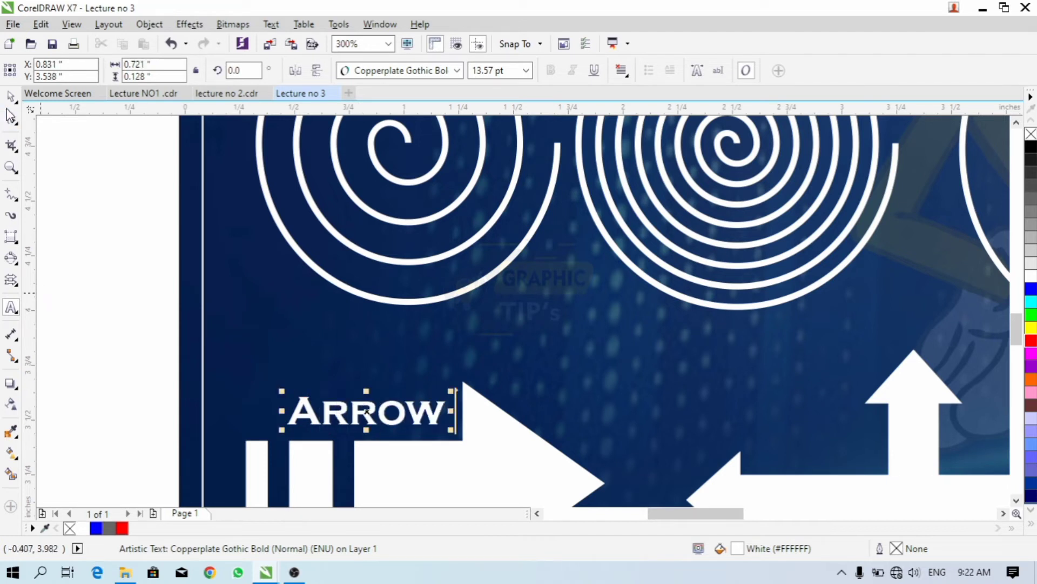
left_click(11, 279)
left_click(63, 394)
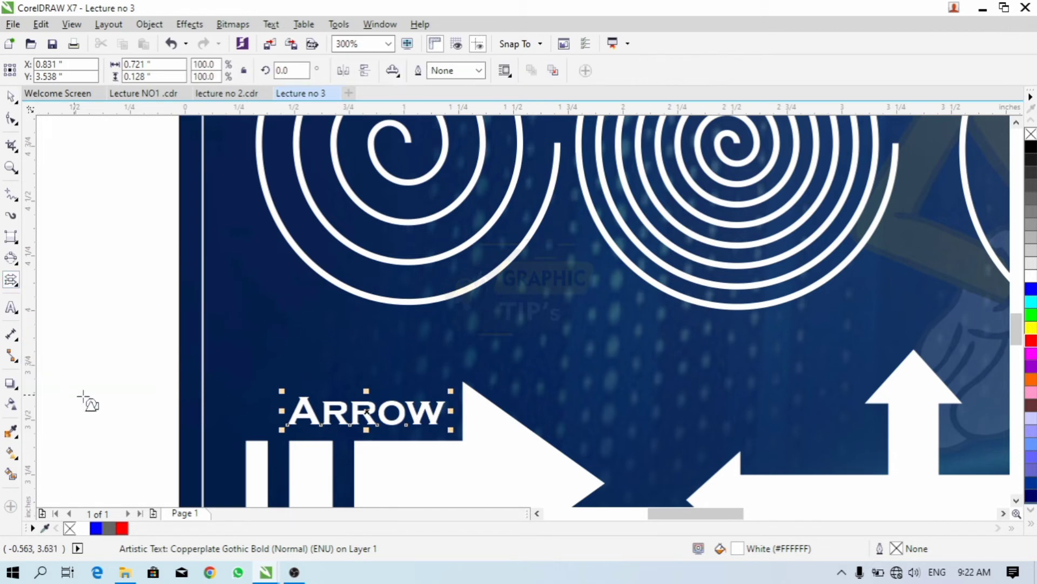
left_click(10, 97)
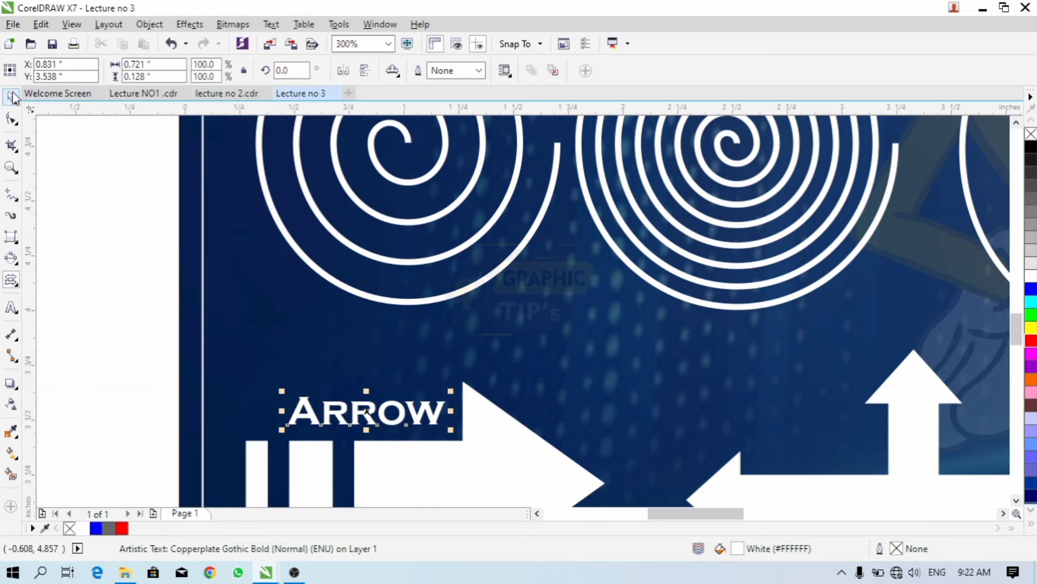
left_click_drag(354, 404, 337, 406)
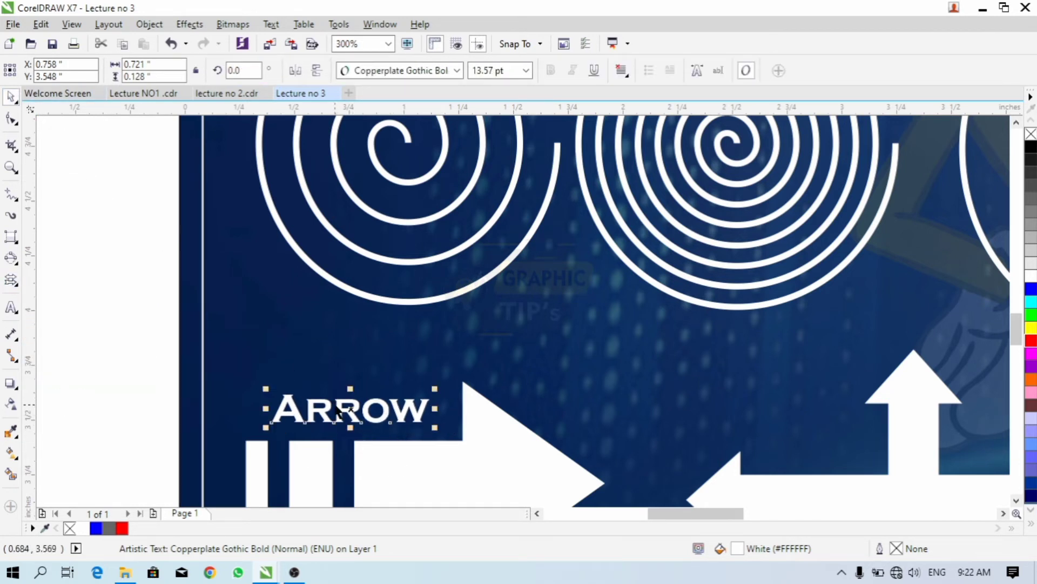
key("Escape")
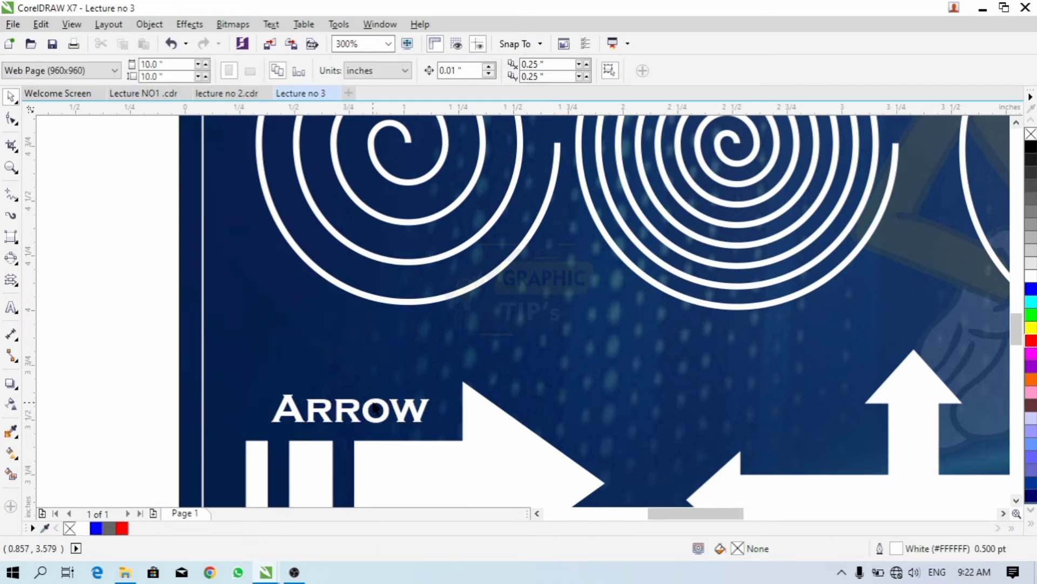
- Copy the "Arrow" label onto the left arm of the three-way arrow and shrink it to about 11.03 pt
double_click(374, 404)
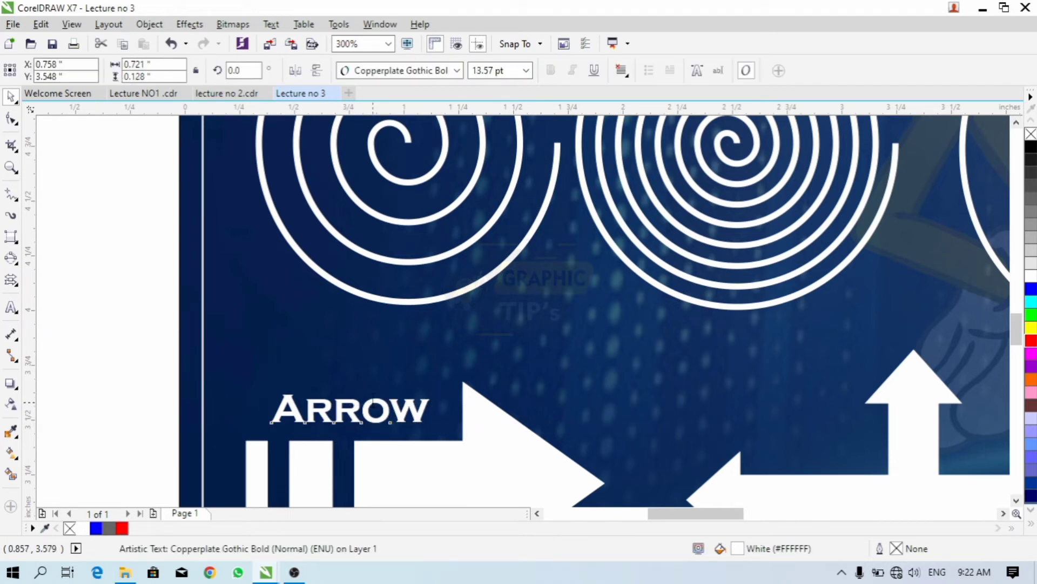
left_click(11, 97)
left_click_drag(342, 425, 822, 456)
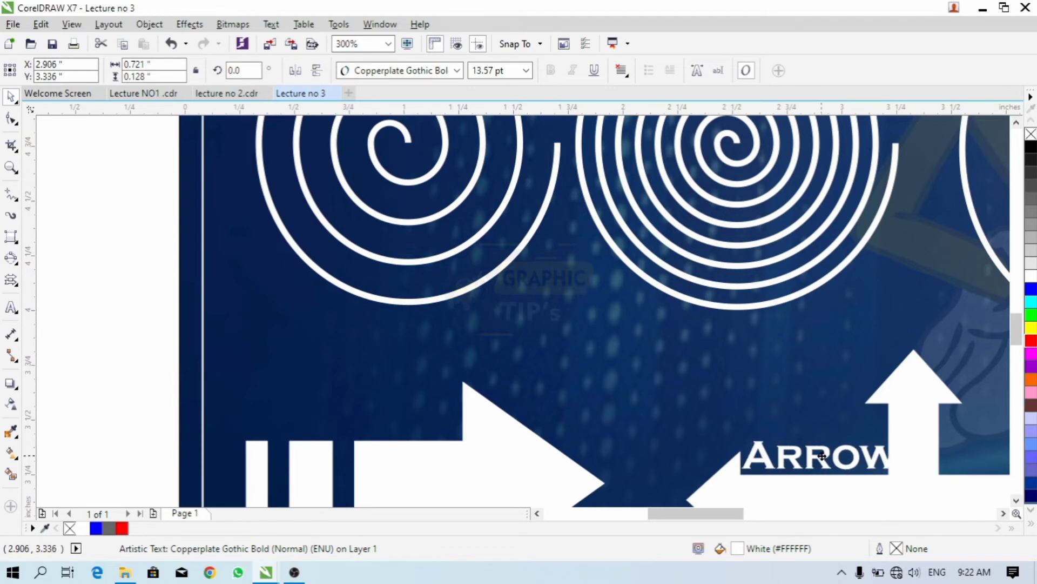
right_click(822, 457)
left_click_drag(897, 434, 881, 438)
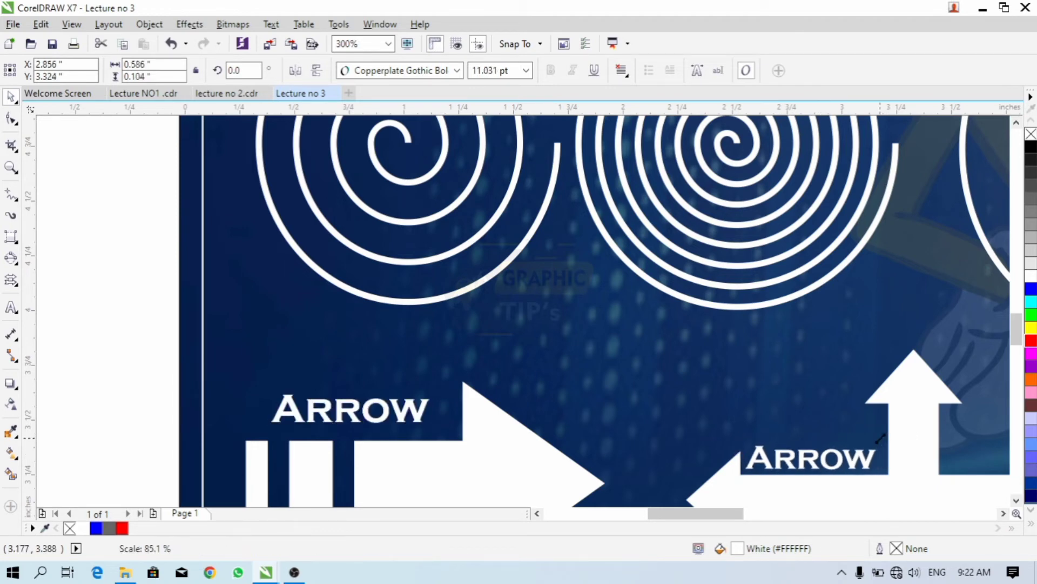
- Copy the small "Arrow" label onto the right arm of the three-way arrow, keeping the left one
scroll(219, 388, "down", 2)
scroll(542, 430, "up", 2)
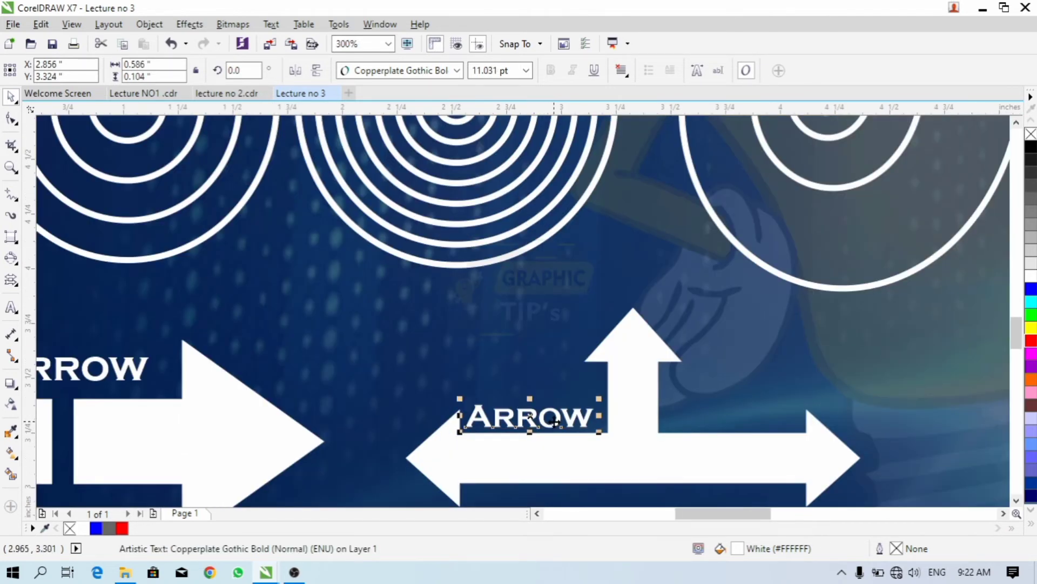
left_click_drag(555, 421, 758, 413)
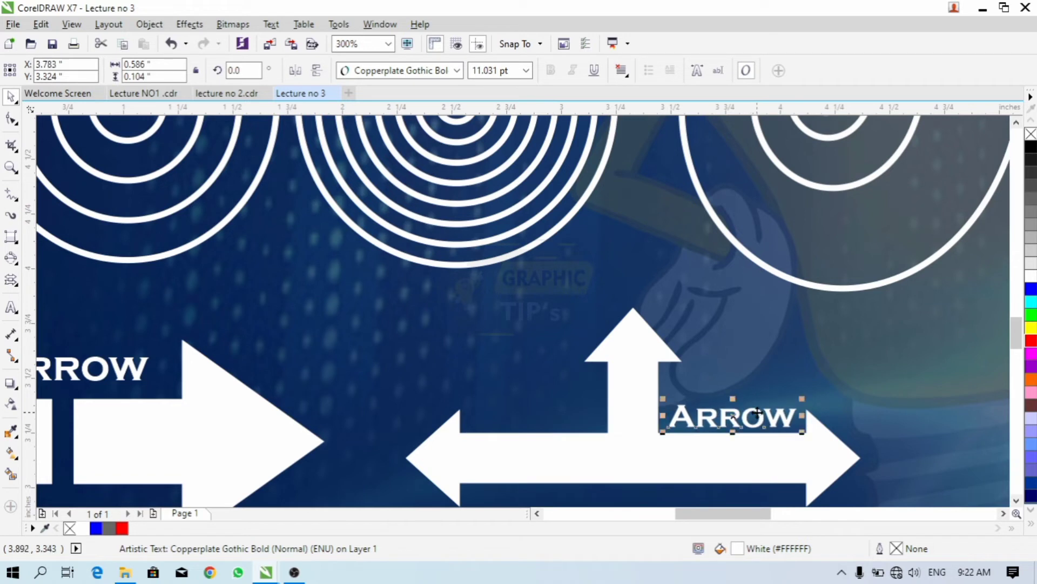
key("ctrl+z")
left_click_drag(557, 421, 757, 412)
- Change the label on the three-way arrow's right arm to "shape"
scroll(757, 413, "up", 2)
double_click(756, 412)
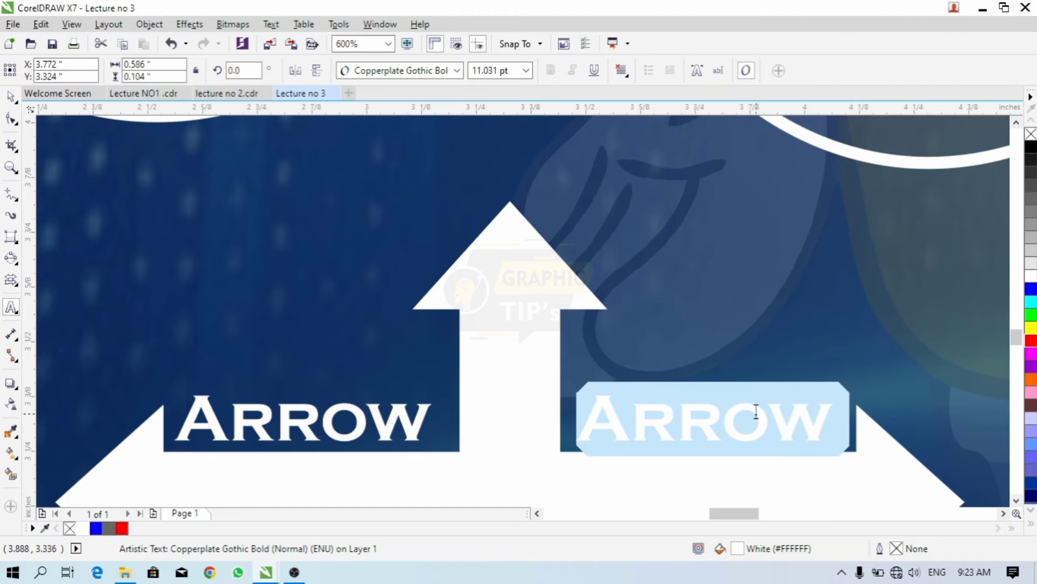
type("SHAPE")
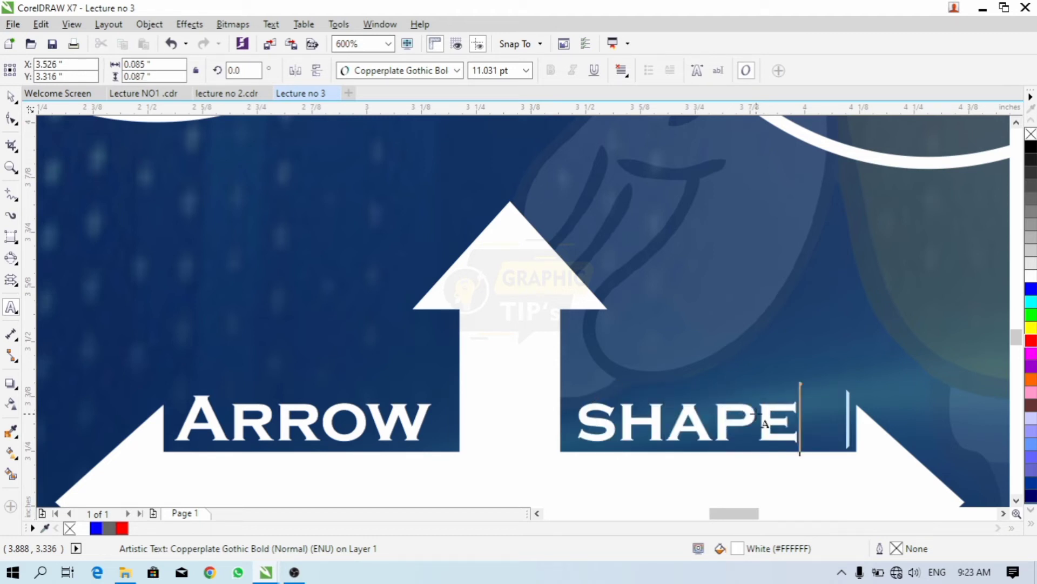
scroll(764, 422, "up", 2)
left_click(9, 97)
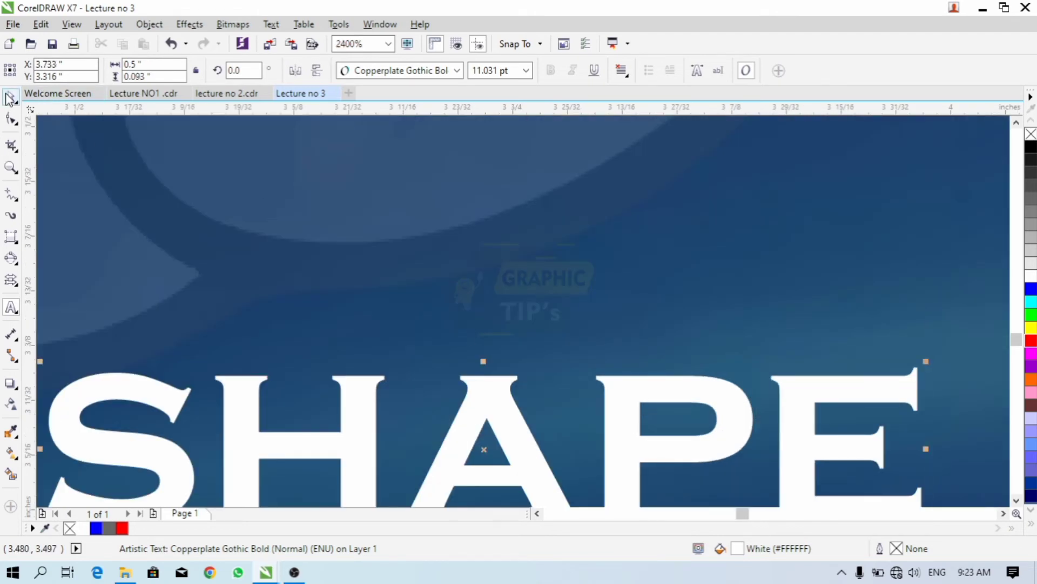
scroll(589, 300, "down", 2)
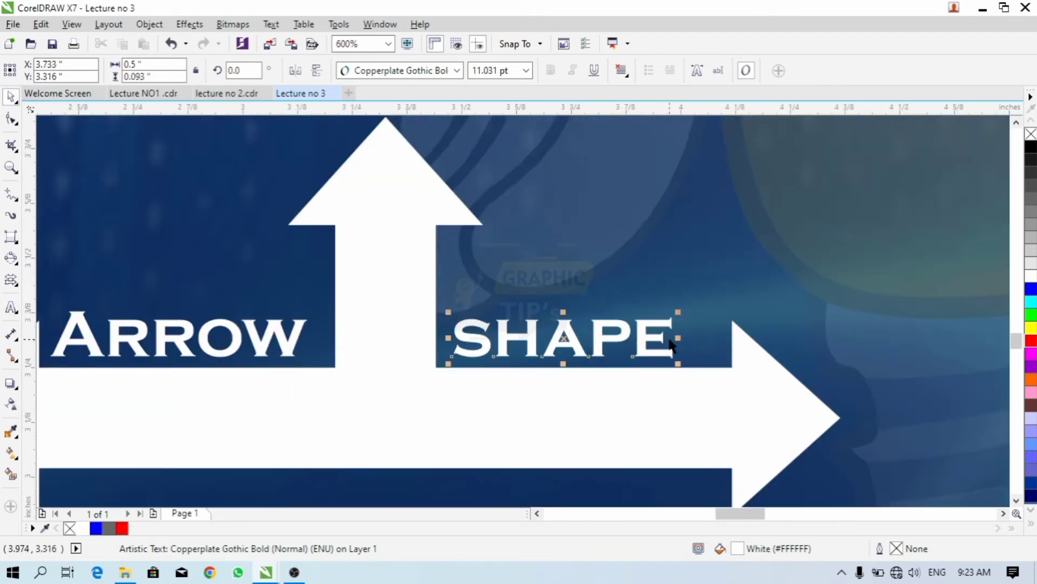
- Enlarge the "shape" label to fit its arm, then reposition the left arm's "Arrow" label and enlarge it to about 11.93 pt
left_click_drag(682, 311, 713, 304)
scroll(701, 325, "down", 1)
scroll(470, 341, "up", 1)
left_click_drag(492, 319, 485, 320)
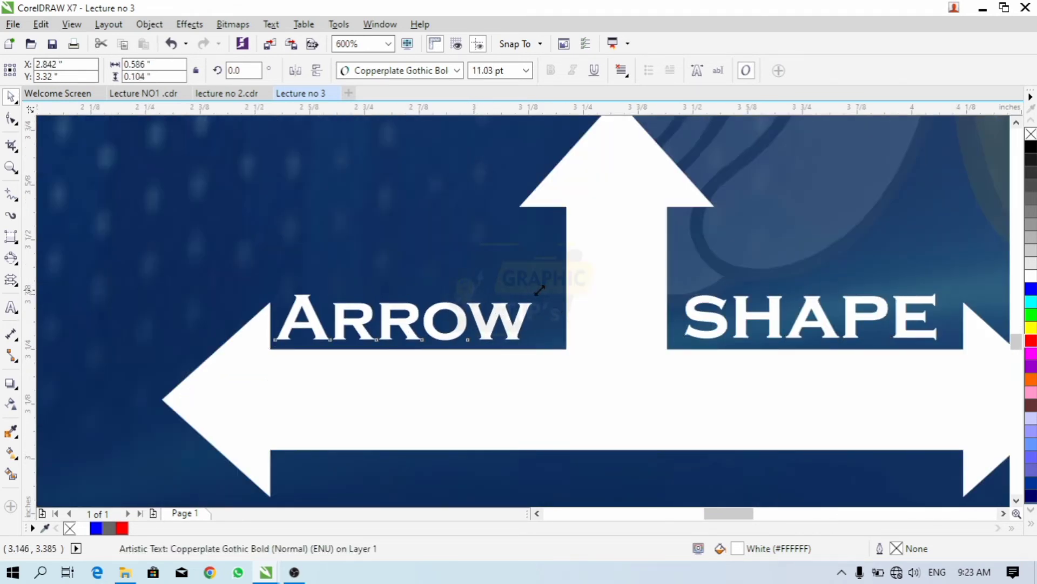
left_click_drag(537, 289, 559, 285)
- Fill both the "Arrow" and "shape" labels on the three-way arrow with yellow (#FFFF00)
scroll(506, 316, "down", 2)
scroll(354, 278, "down", 1)
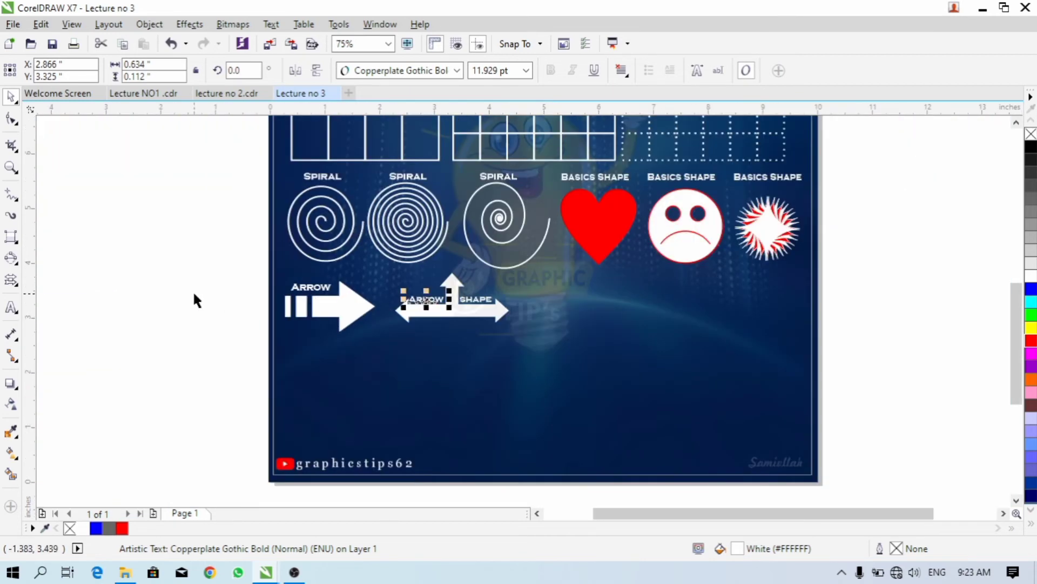
left_click(195, 299)
scroll(411, 340, "down", 1)
scroll(416, 311, "up", 1)
scroll(460, 336, "up", 1)
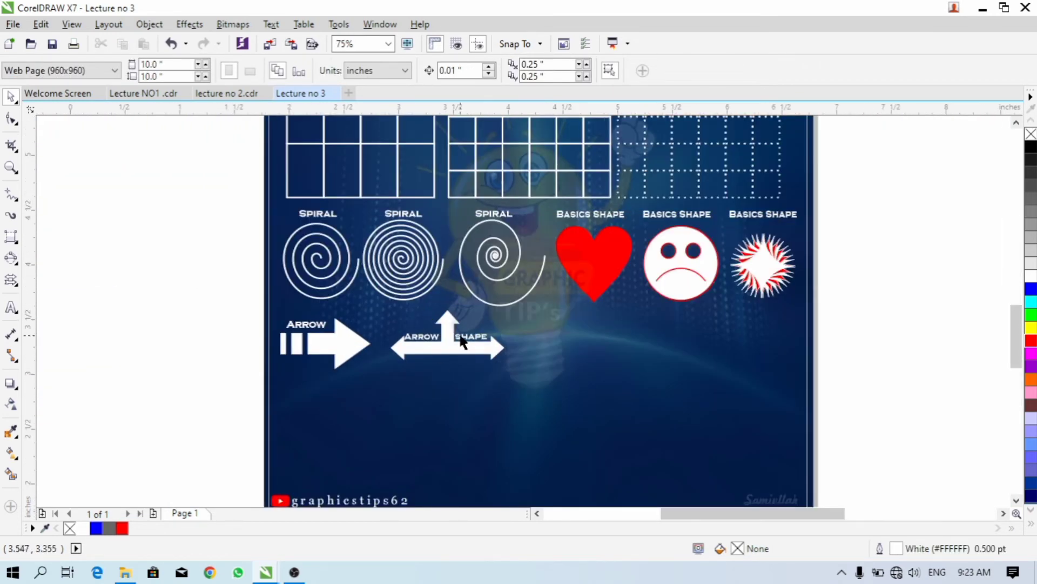
left_click(462, 337)
left_click(409, 341, "shift")
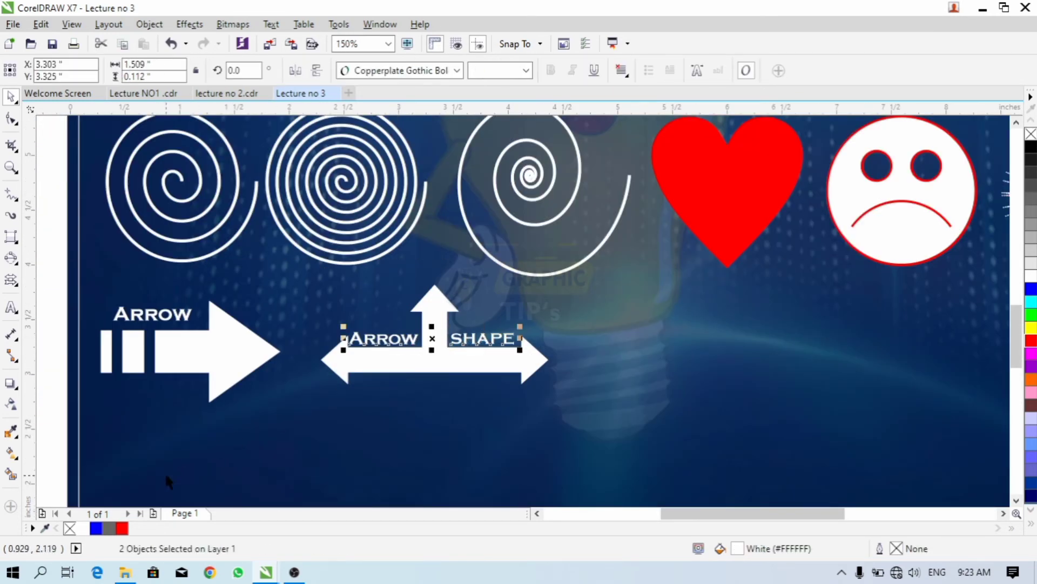
left_click(1030, 327)
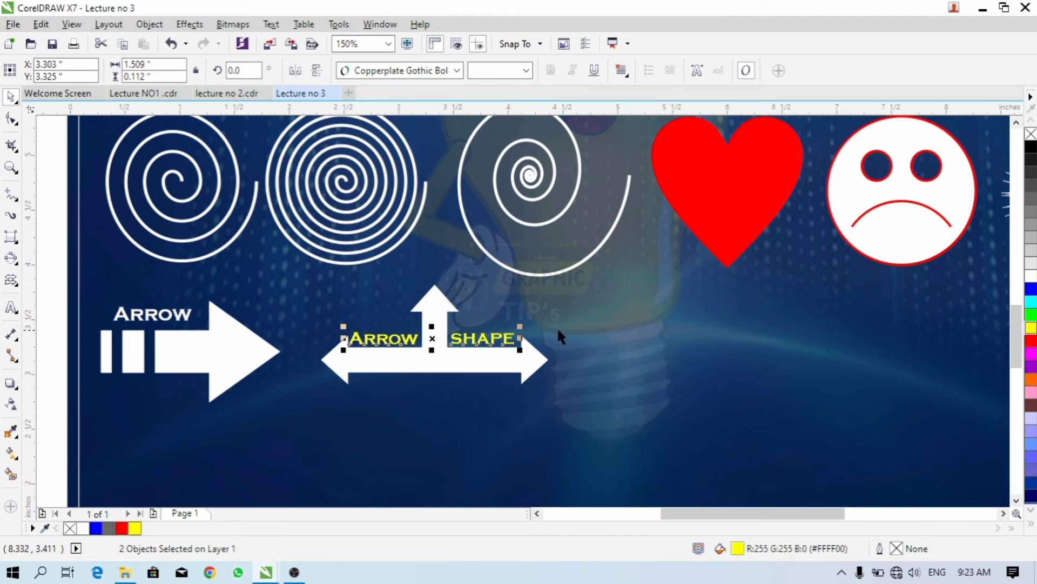
- Fill the striped arrow's label, the three "Spiral" labels and the three "Basics Shape" labels with yellow (#FFFF00)
left_click(129, 314)
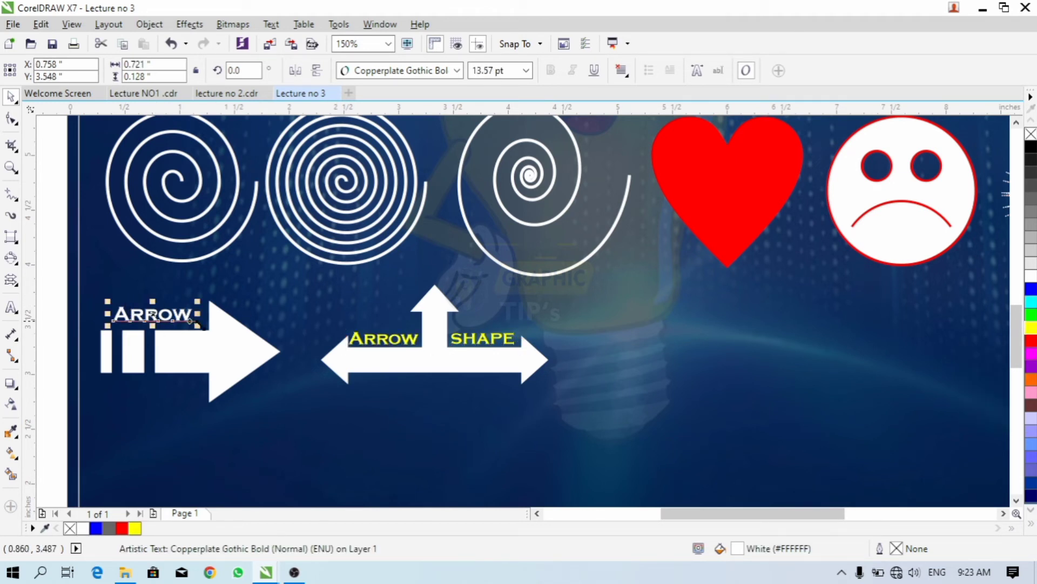
left_click(1031, 328)
scroll(471, 402, "down", 1)
scroll(608, 253, "up", 1)
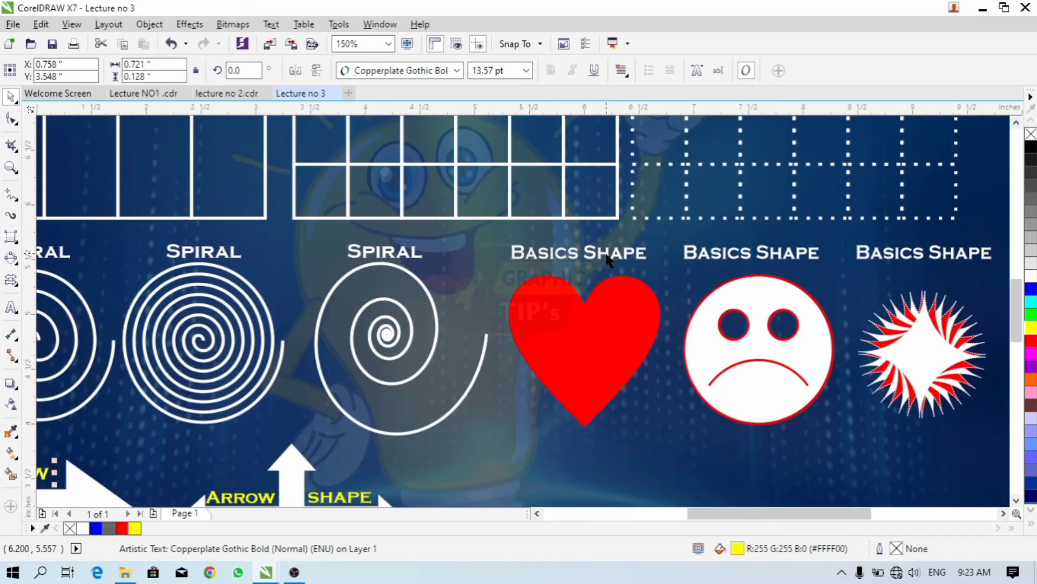
scroll(714, 262, "down", 1)
left_click_drag(833, 250, 248, 273)
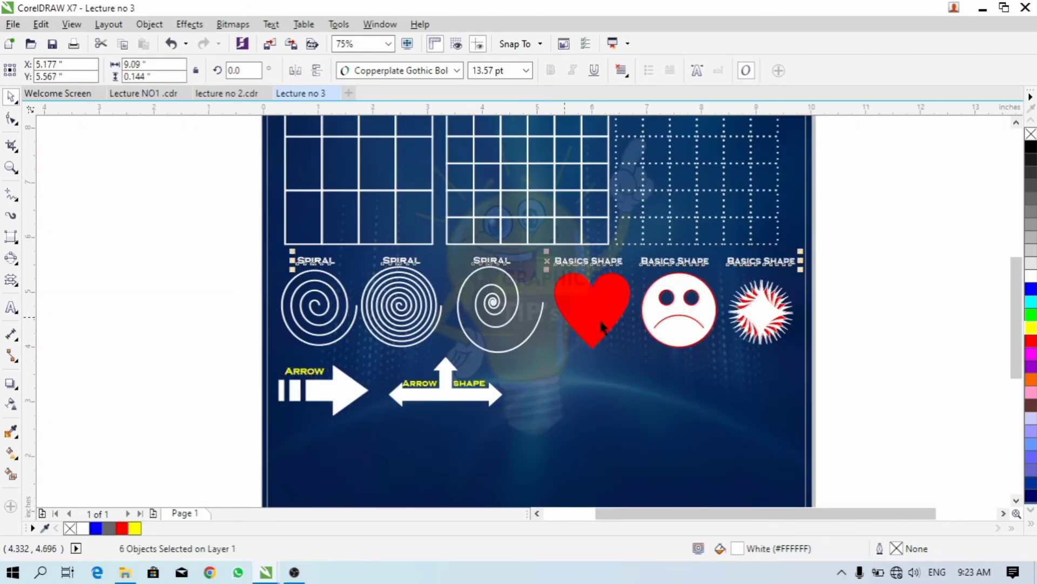
left_click(1031, 328)
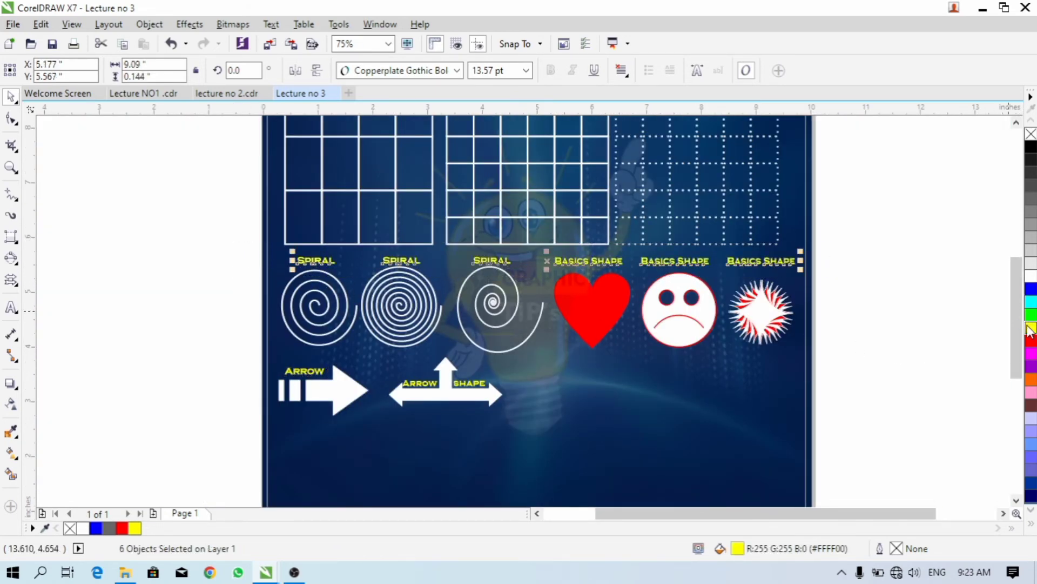
left_click(881, 328)
- Fill both "Graph Paper" labels above the grids with yellow
scroll(611, 410, "down", 2)
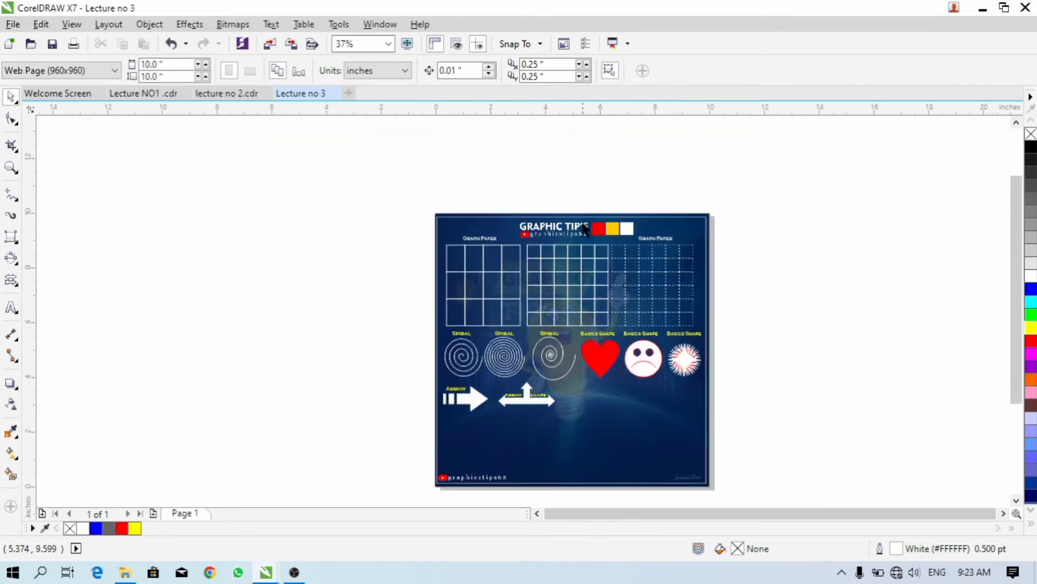
scroll(415, 271, "up", 2)
left_click_drag(241, 244, 925, 318)
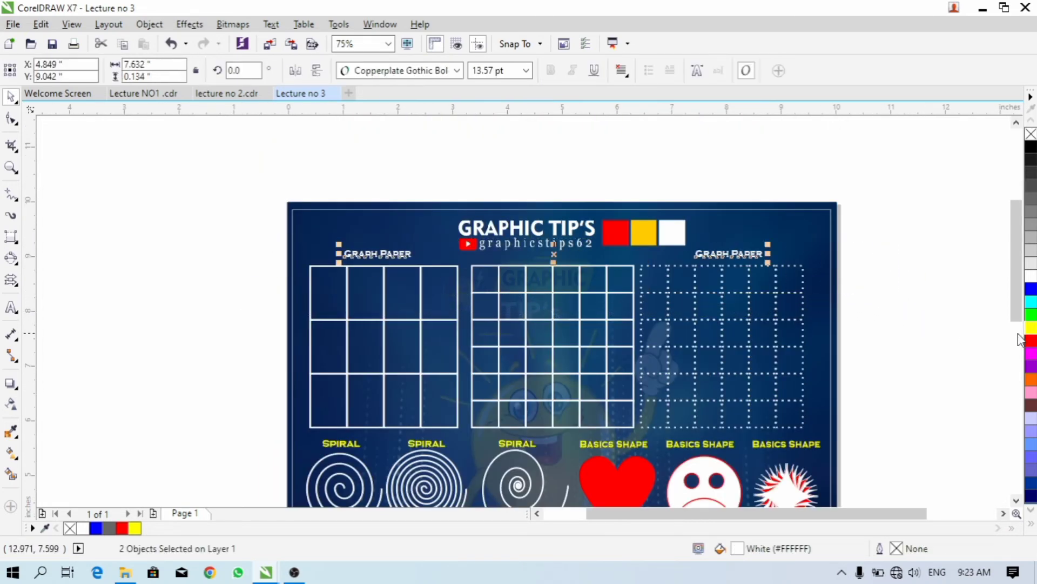
left_click(1031, 331)
left_click(904, 294)
- Draw a stacked-documents flowchart shape about 0.698 by 0.651 inches in the empty area beside the three-way arrow
scroll(634, 210, "down", 1)
scroll(663, 293, "up", 1)
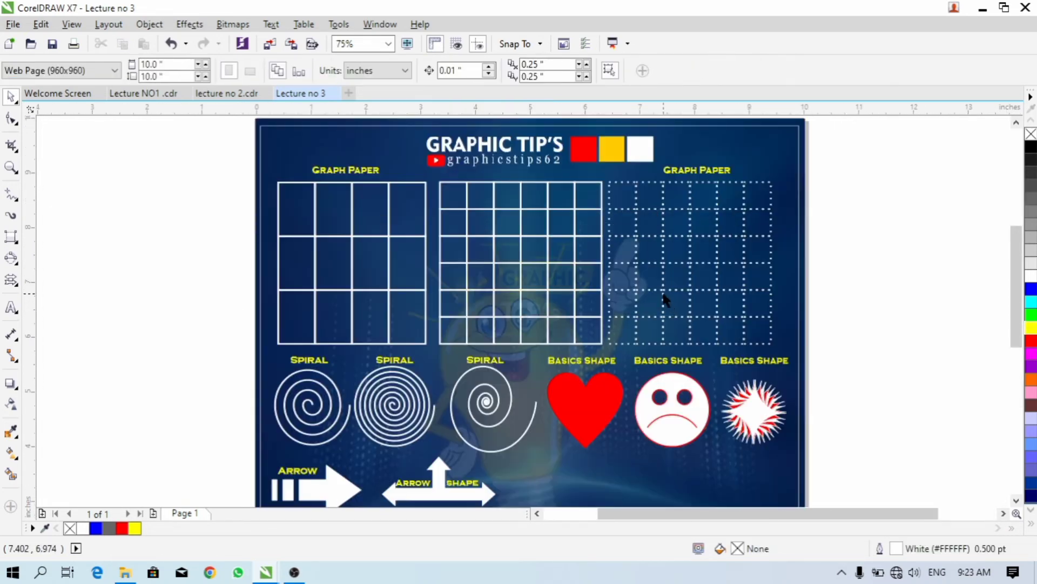
scroll(503, 289, "down", 1)
scroll(493, 330, "up", 1)
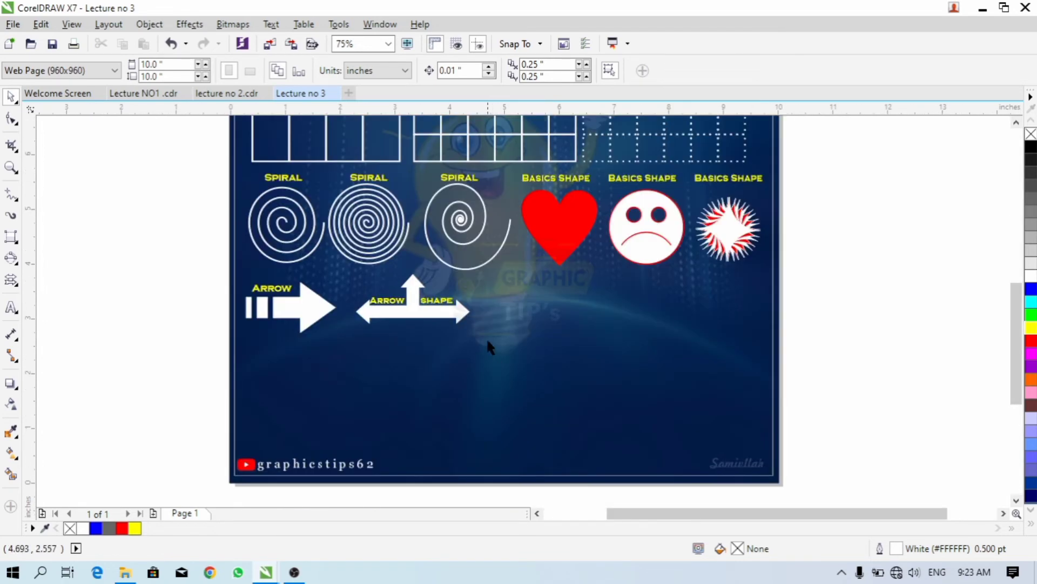
left_click(13, 281)
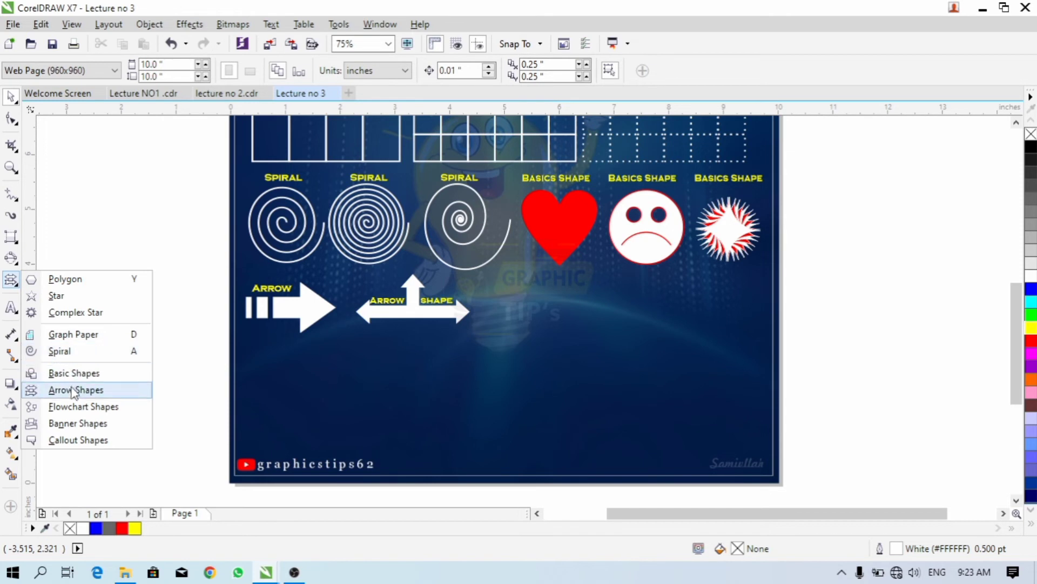
left_click(74, 406)
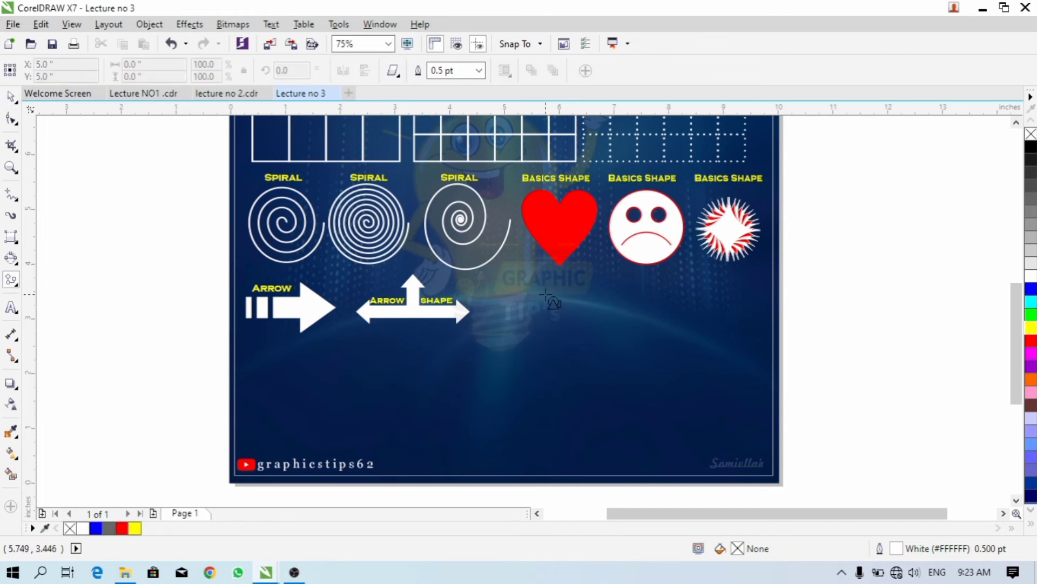
scroll(543, 298, "up", 1)
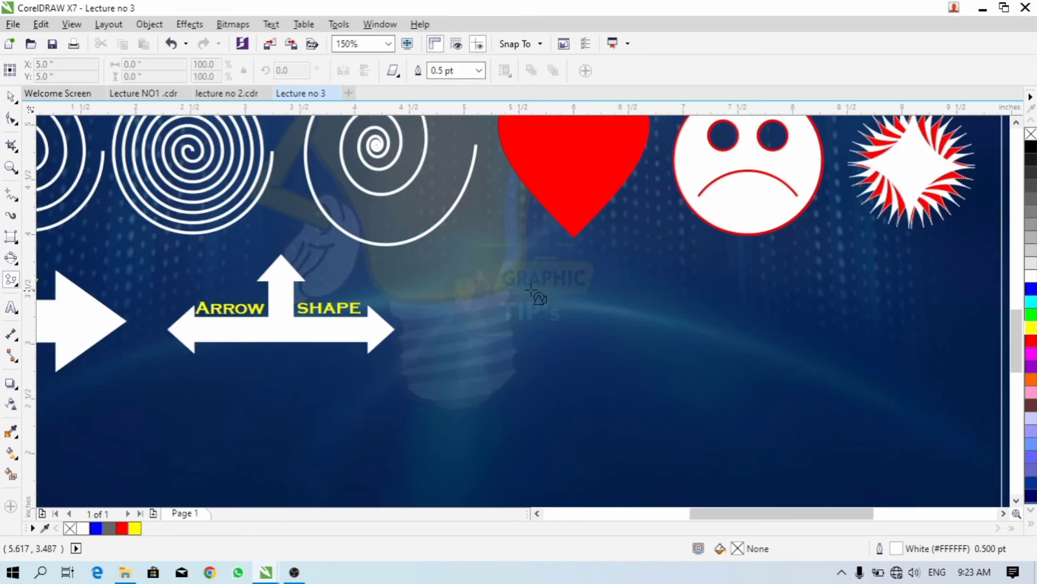
left_click(396, 76)
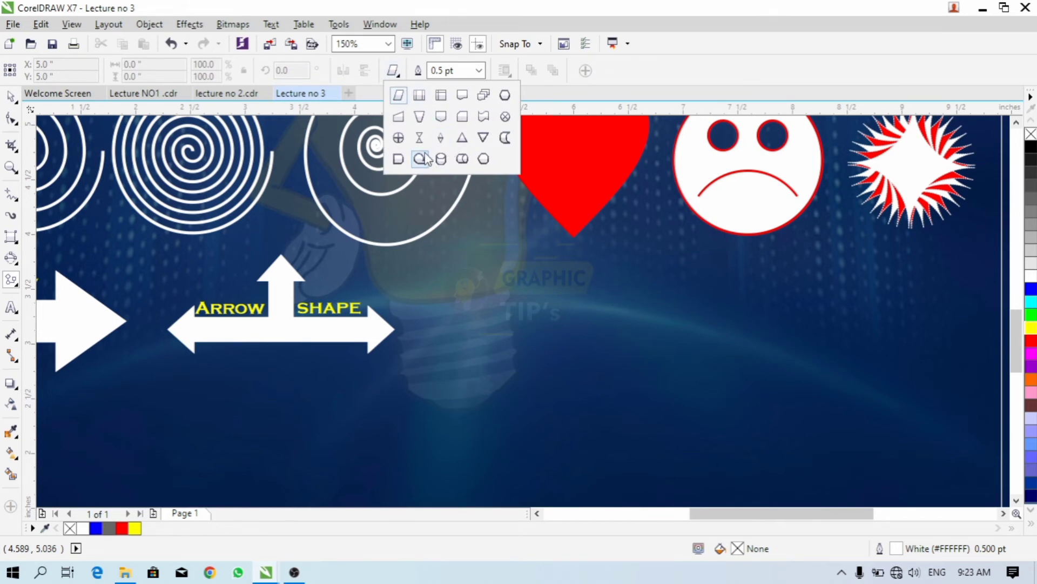
left_click(483, 97)
scroll(486, 287, "up", 2)
left_click_drag(400, 249, 553, 389)
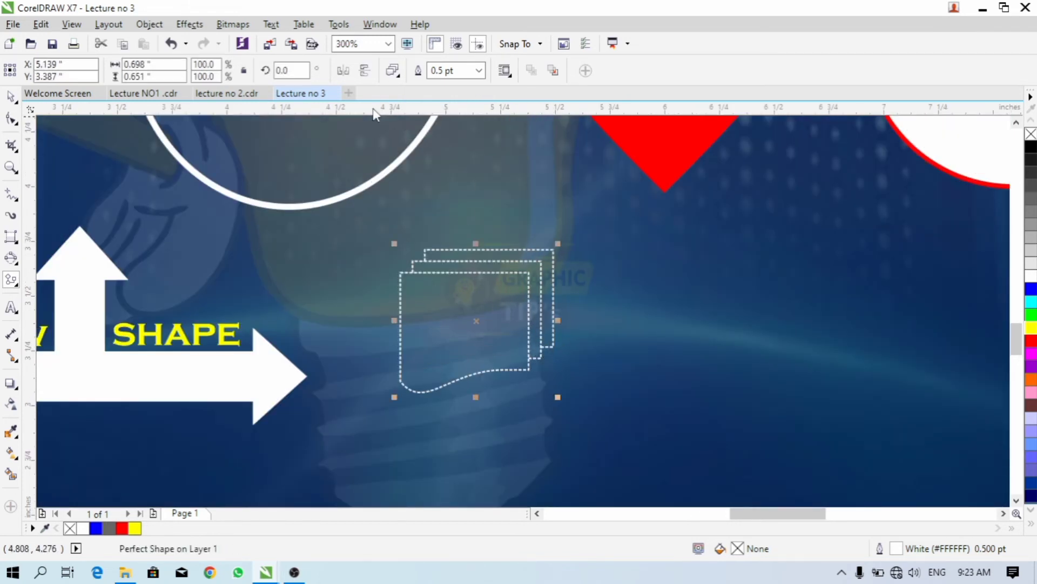
- Change the stacked-documents shape's outline style to a solid line
left_click(12, 279)
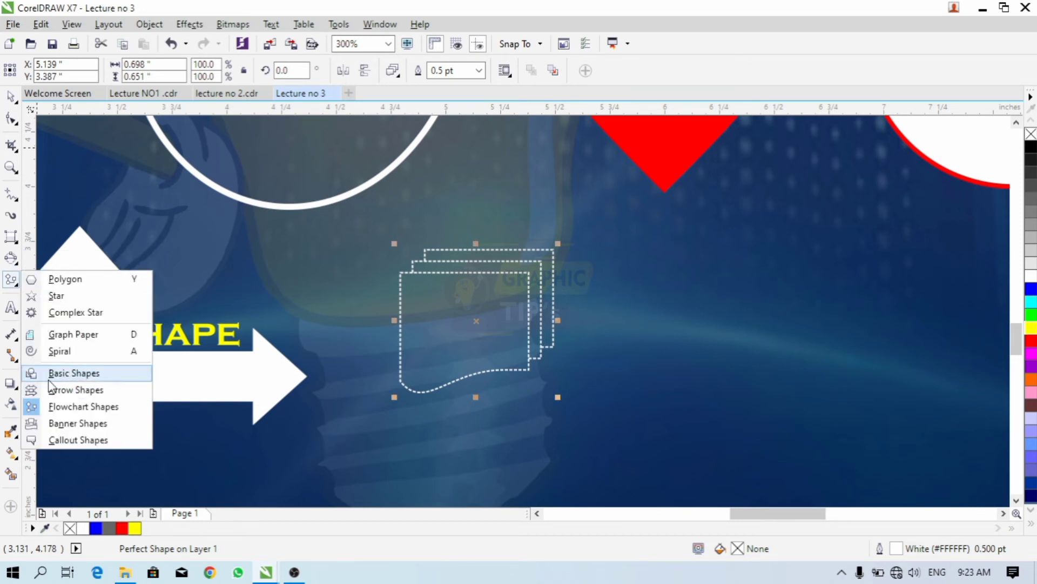
left_click(51, 334)
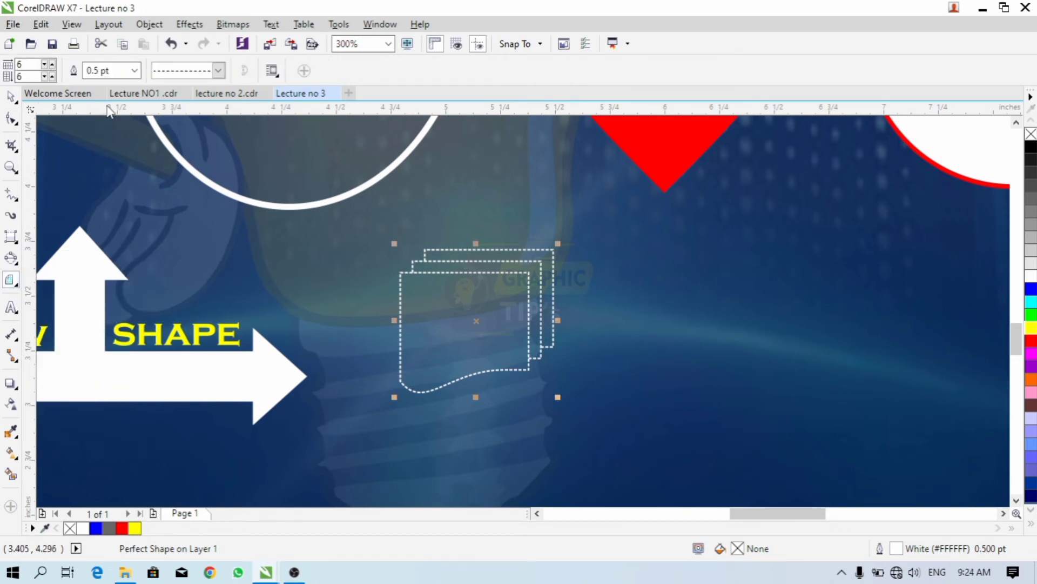
left_click(218, 70)
left_click(206, 102)
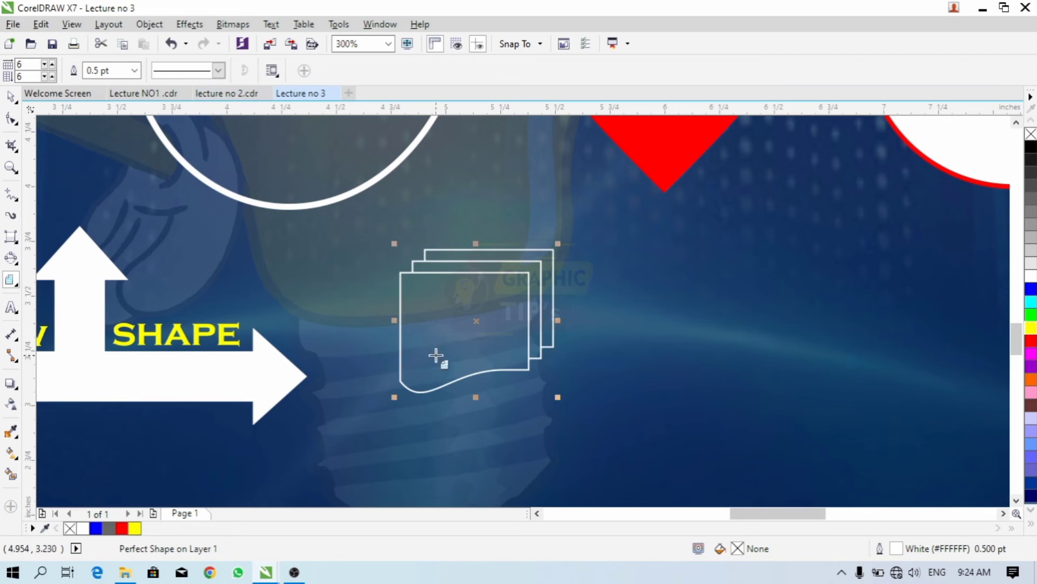
- Try to fill the stacked-documents shape with white
key("space")
left_click(84, 529)
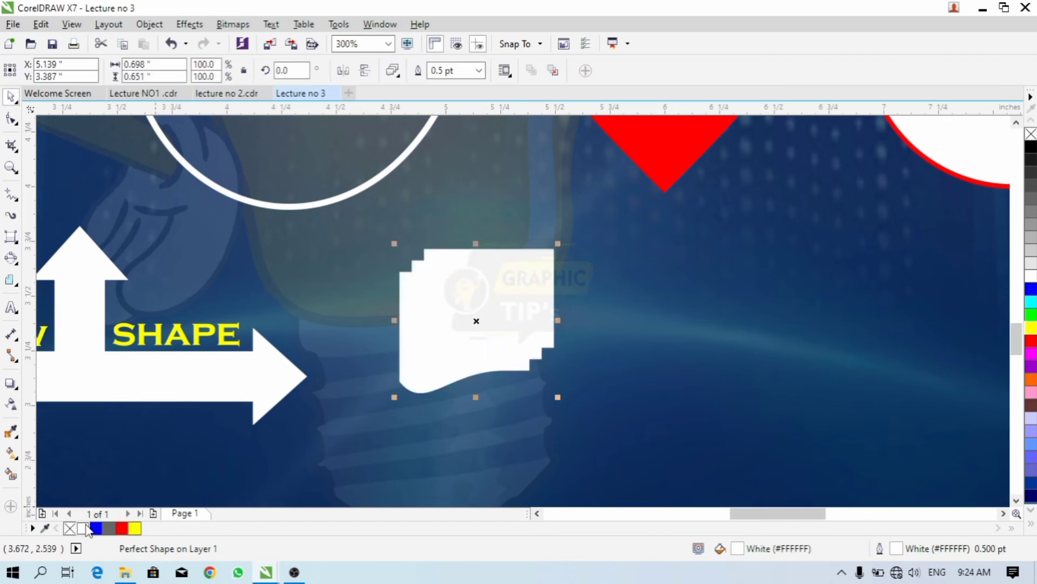
key("ctrl+z")
key("space")
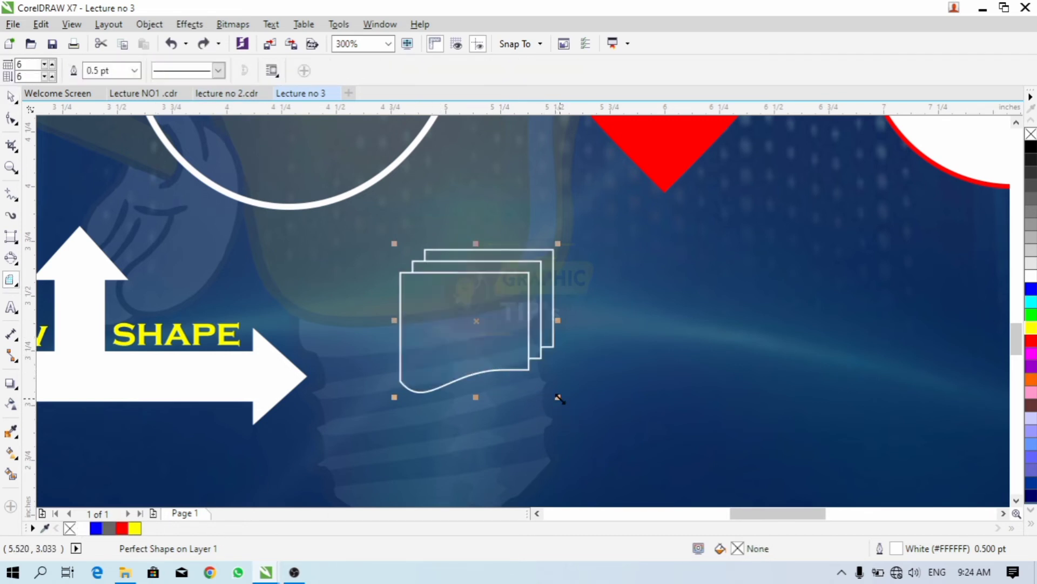
- Enlarge the stacked-documents shape to about 0.8 by 0.747 inches and set its outline width to 2.0 pt
left_click_drag(558, 396, 580, 417)
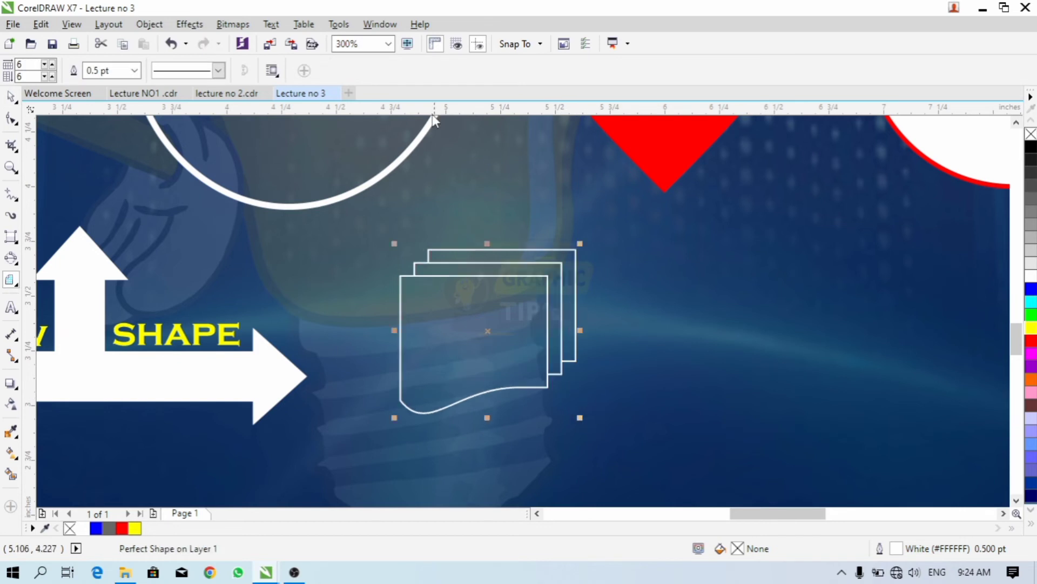
left_click(134, 70)
left_click(97, 169)
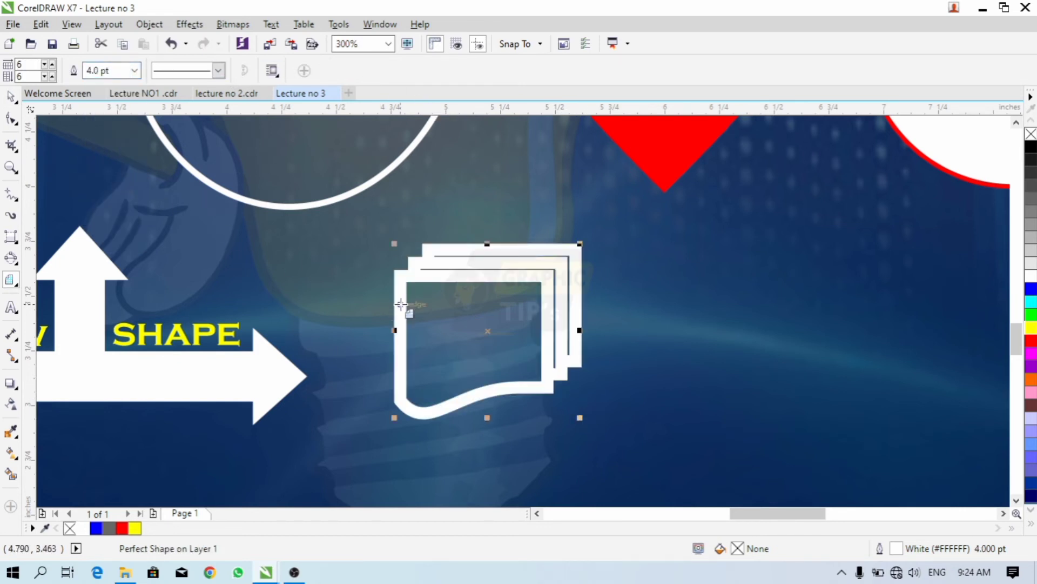
left_click(134, 70)
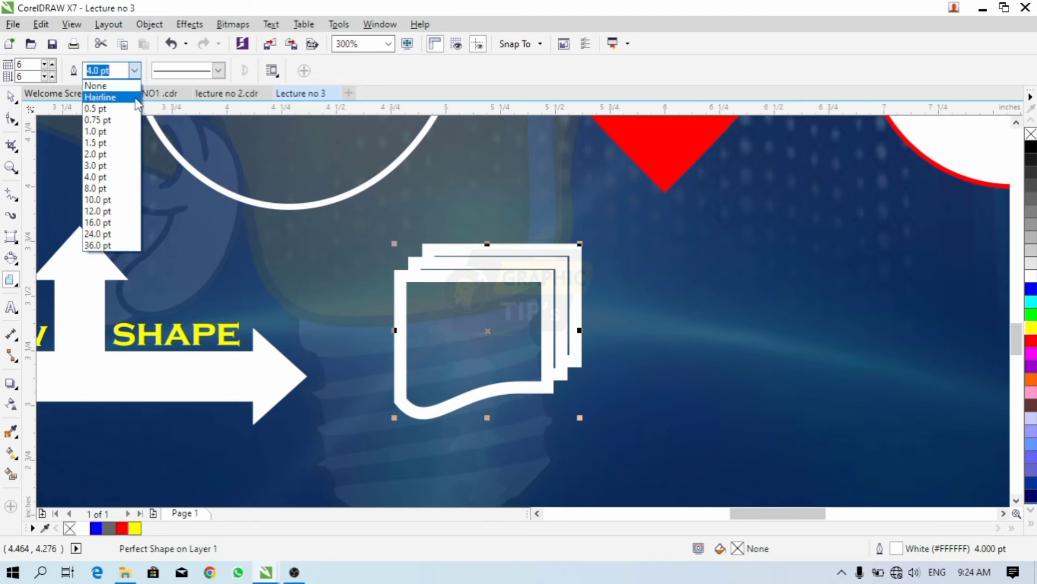
left_click(96, 154)
key("space")
scroll(490, 324, "down", 2)
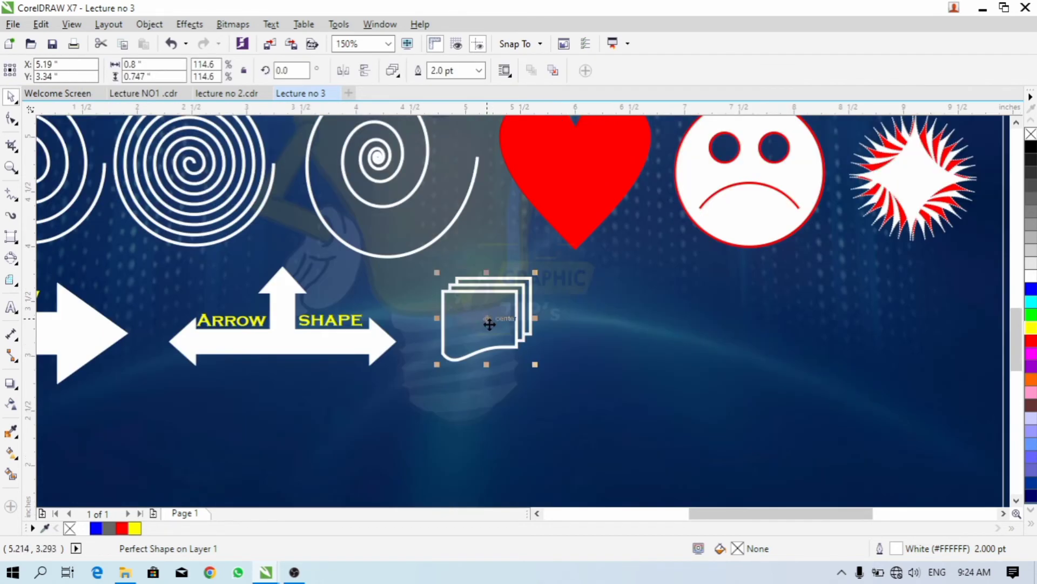
- Move the stacked-documents shape slightly down and place a copy of the three-way arrow's "shape" label above it
left_click_drag(490, 324, 496, 339)
left_click(342, 318)
left_click_drag(342, 318, 496, 277)
right_click(497, 276)
- Change the copied label to "Flow Shapes" and center it above the stacked-documents shape
key("F8")
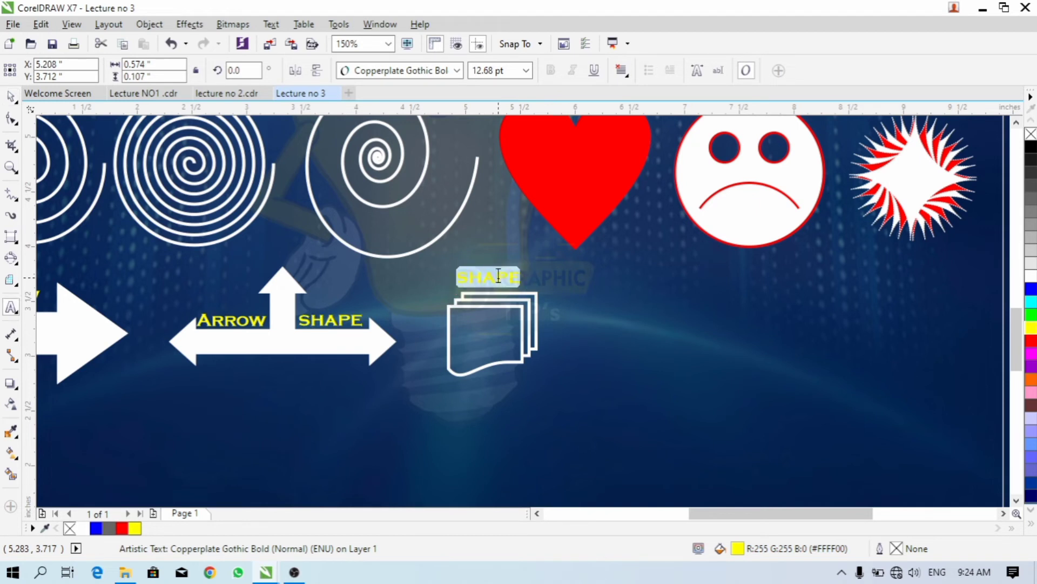
type("Flow Shapes")
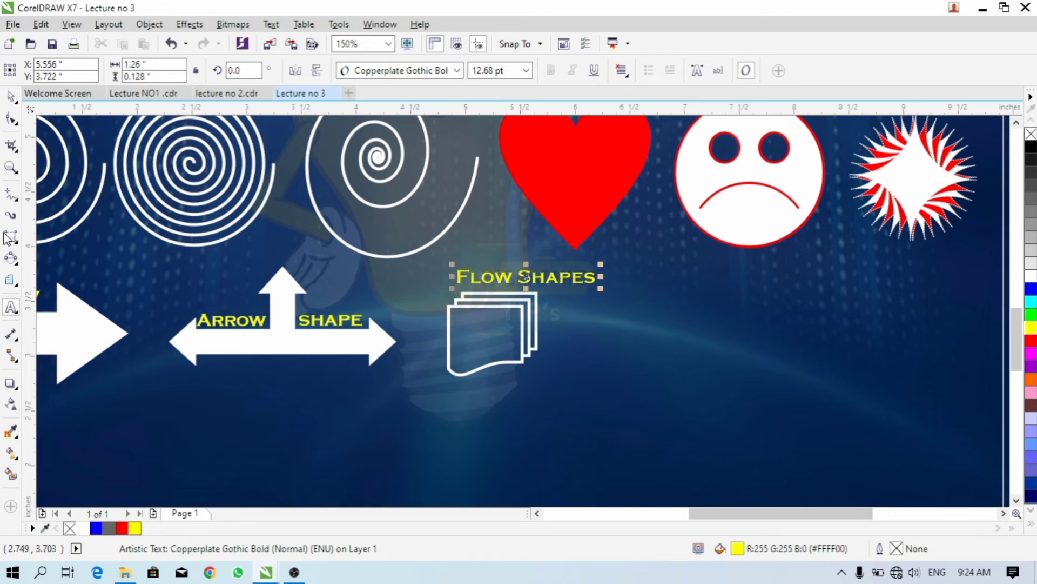
left_click(10, 96)
scroll(567, 258, "up", 3)
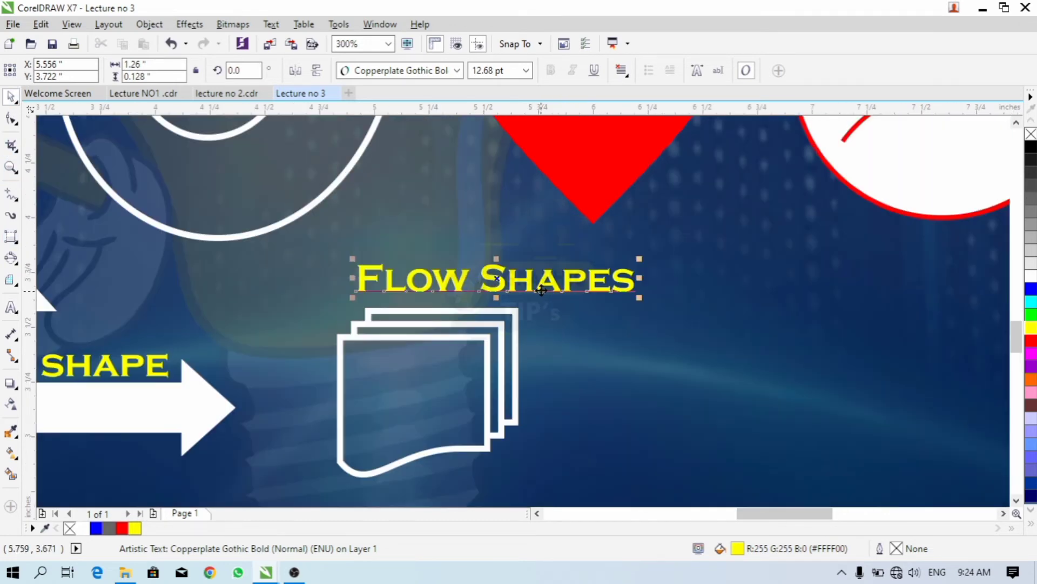
left_click_drag(526, 285, 458, 284)
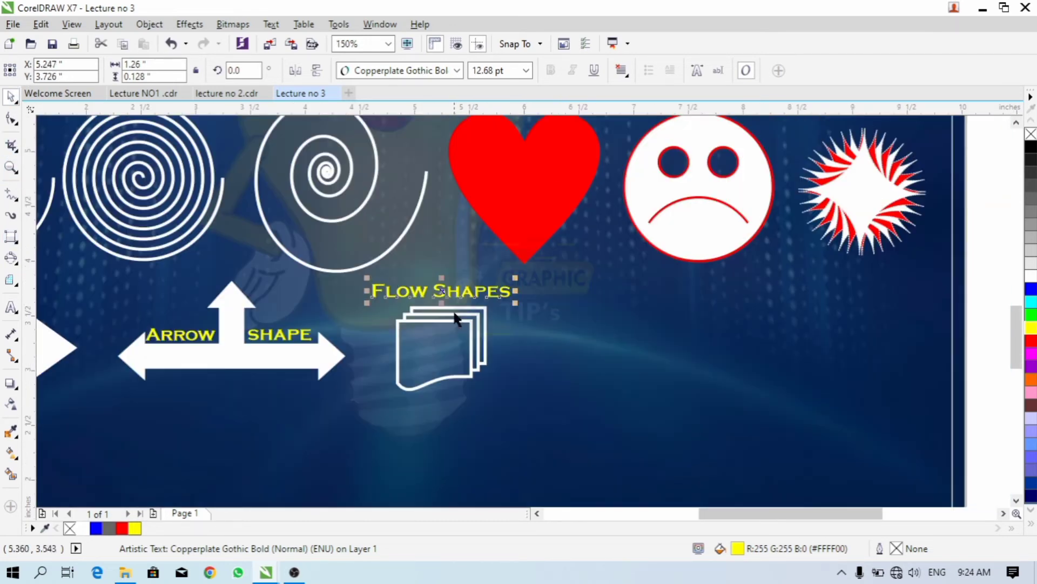
- Copy the "Flow Shapes" label into the empty space beside it, below the sad face and heart
scroll(458, 284, "down", 3)
left_click(456, 313, "shift")
left_click_drag(501, 292, 658, 291)
right_click(659, 291)
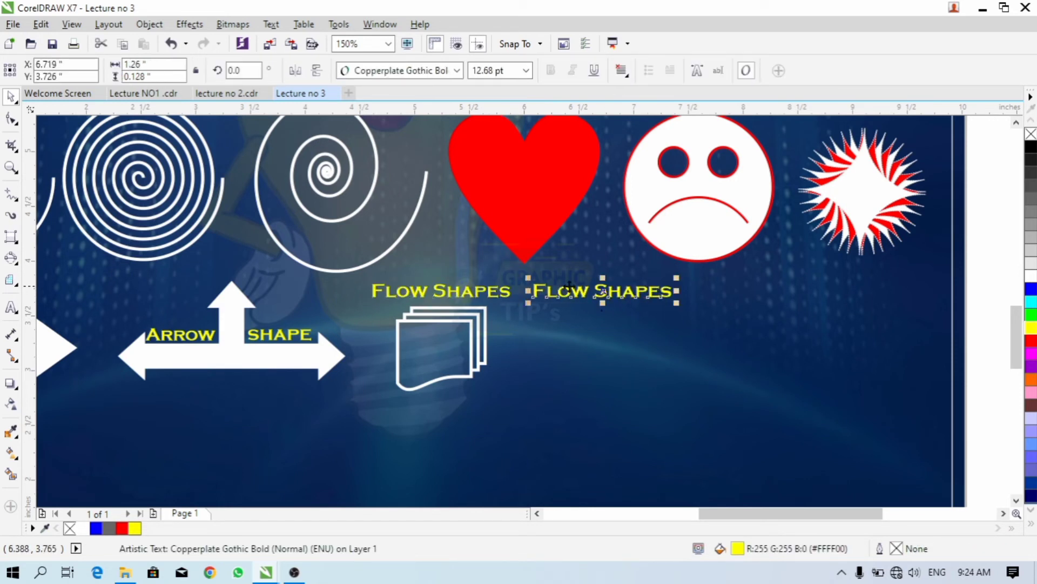
left_click_drag(572, 292, 594, 293)
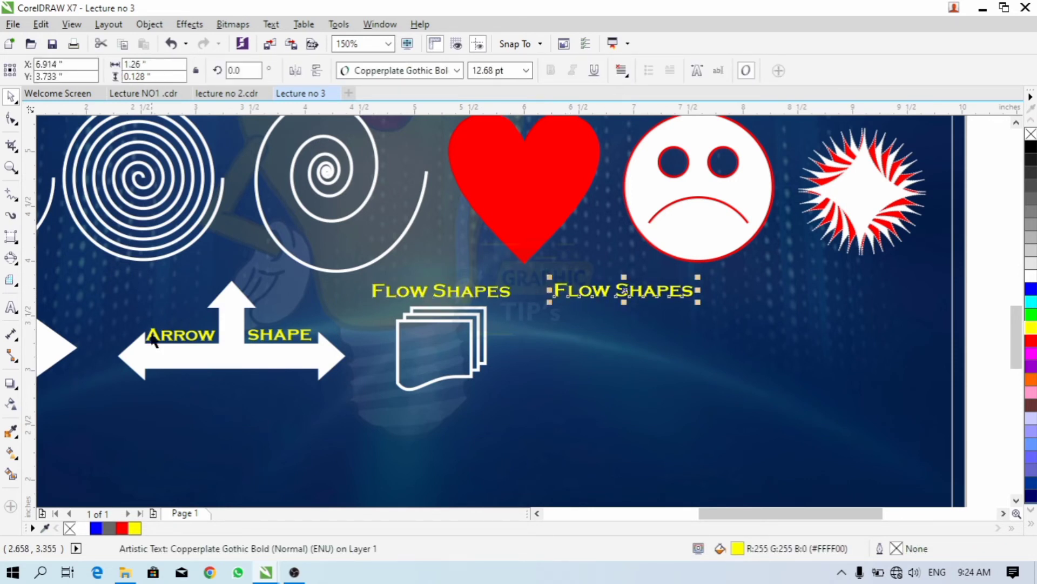
left_click(12, 281)
double_click(12, 281)
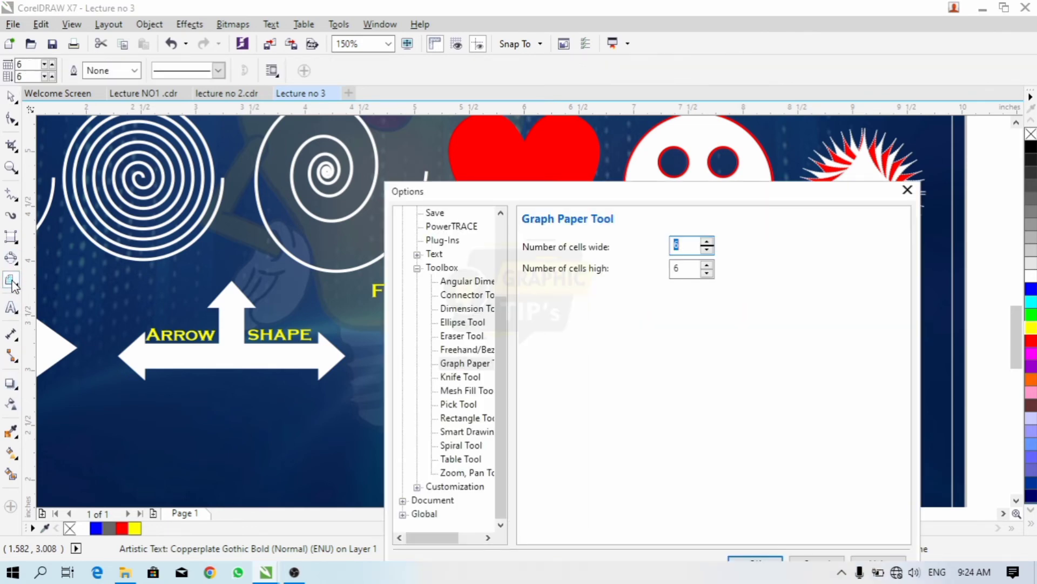
left_click(907, 190)
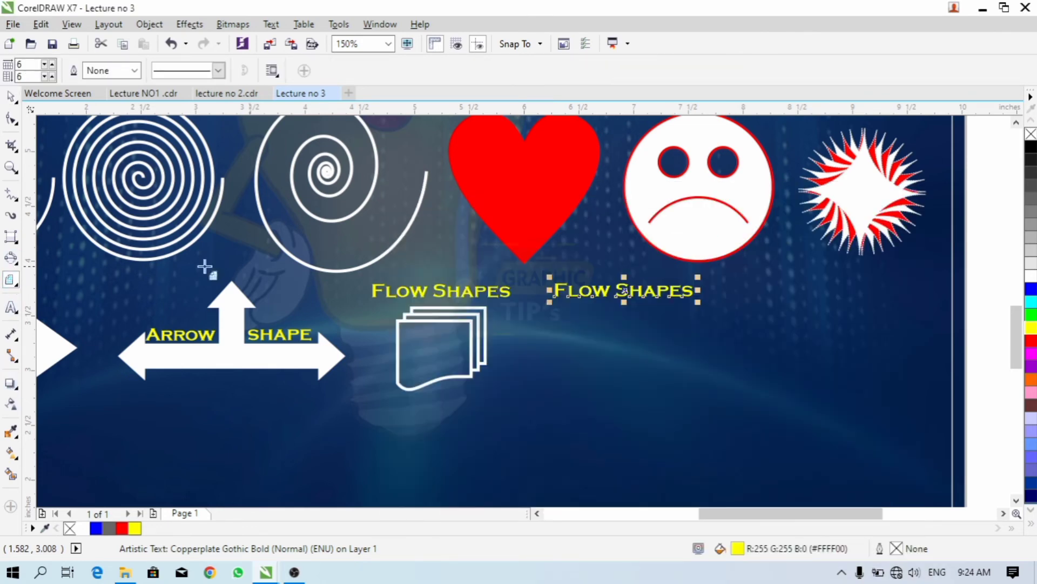
- Set the Flowchart Shapes tool to the rectangle with two vertical side lines
left_click(12, 282)
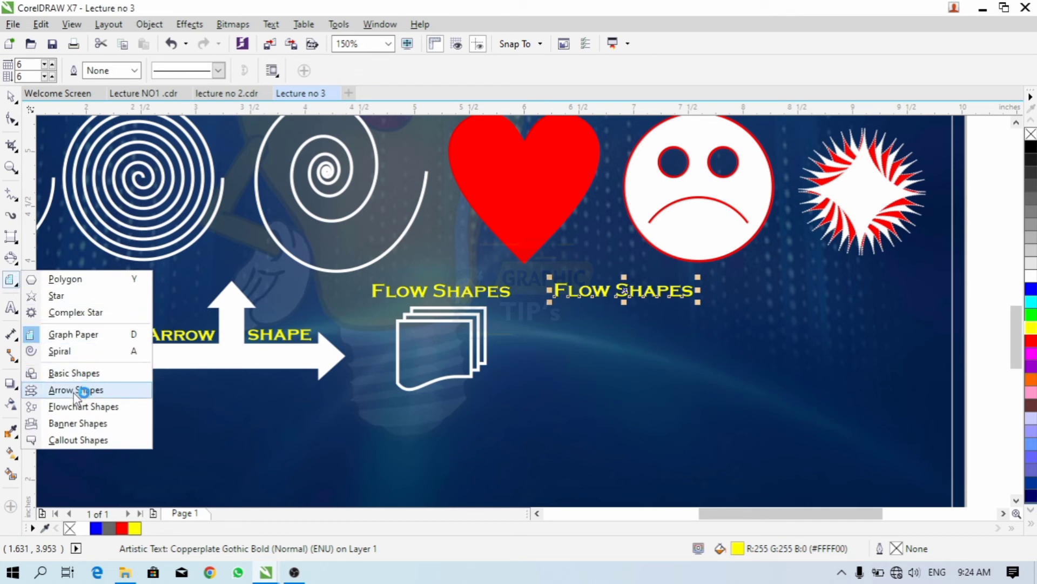
left_click(79, 407)
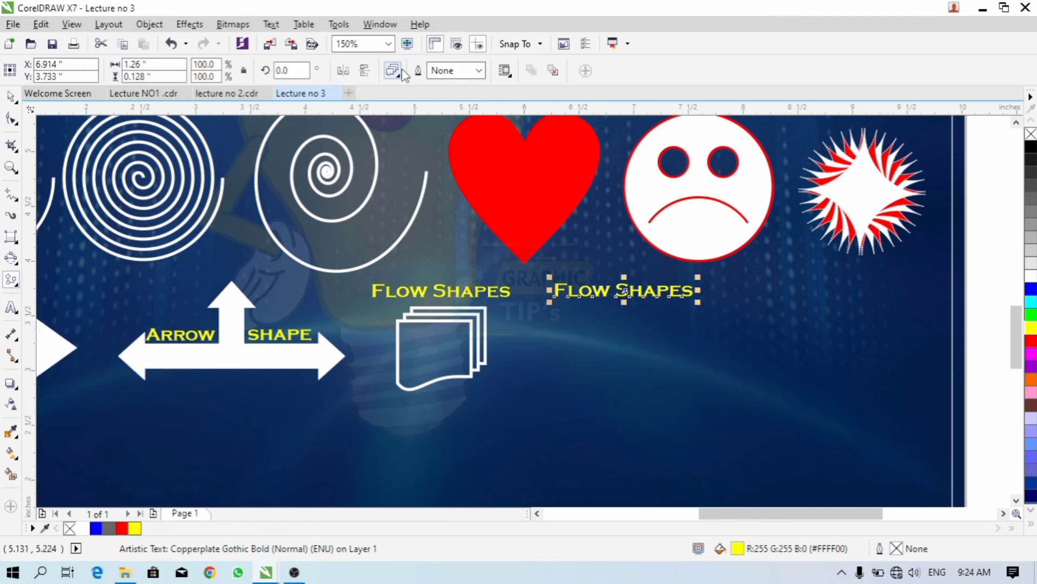
left_click(401, 72)
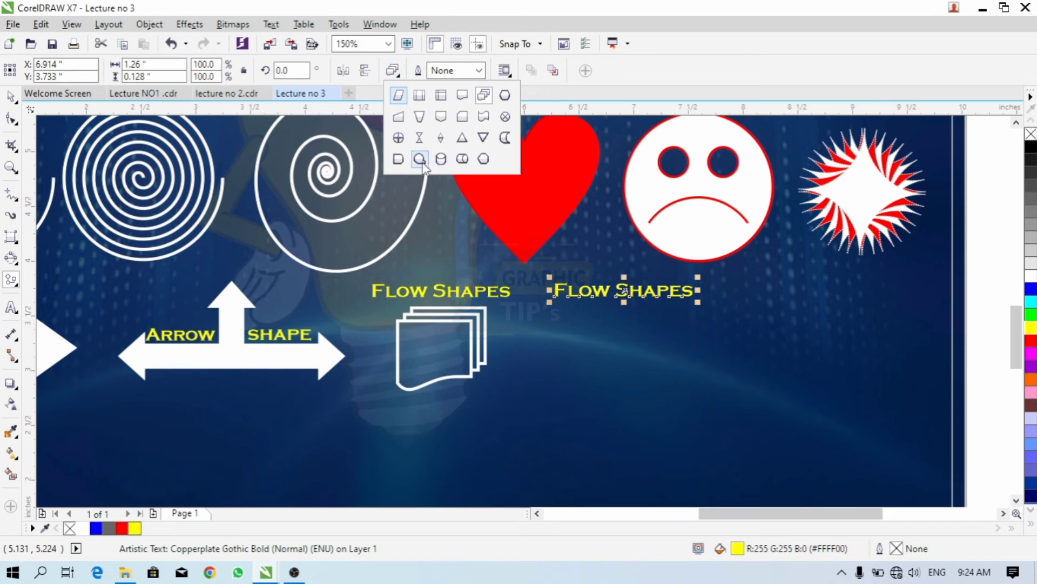
left_click(420, 95)
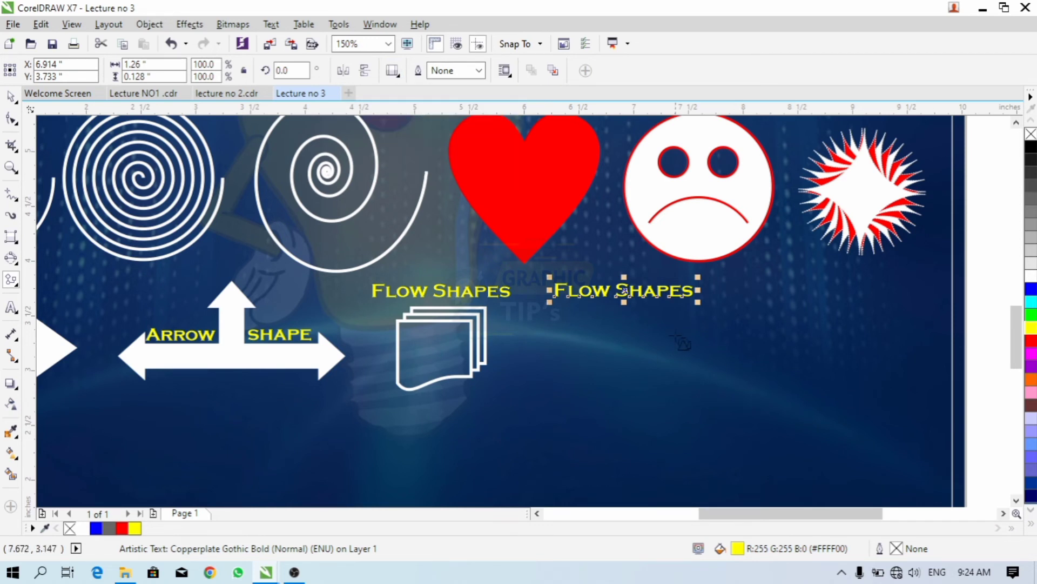